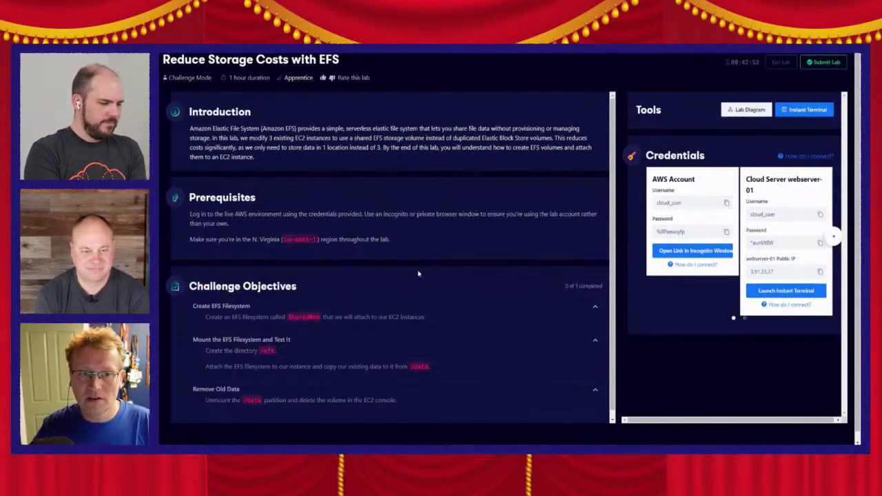
# Check the lab objectives, switch to the AWS console, search for efs and open the EFS service
pyautogui.hotkey('alt', 'Tab')
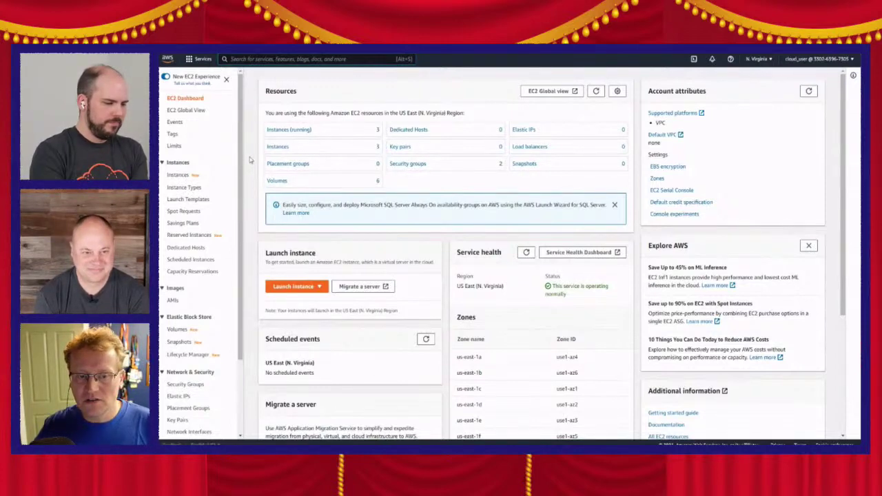
pyautogui.hotkey('alt', 'Tab')
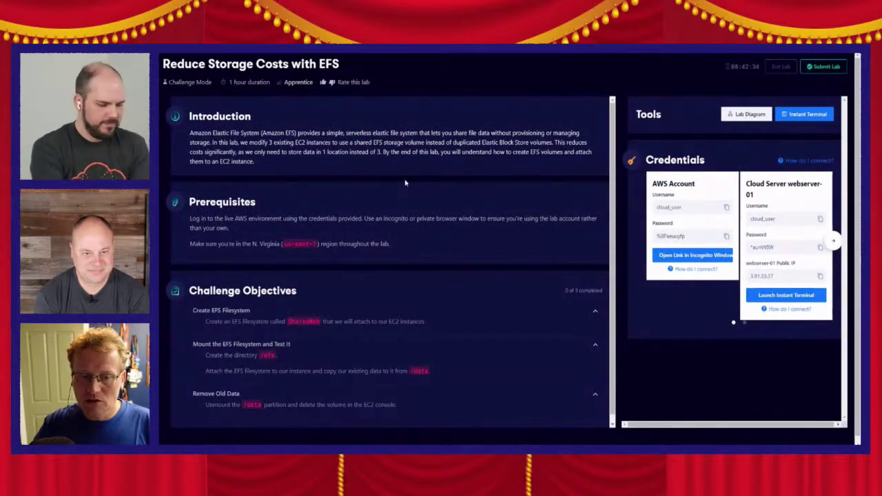
pyautogui.hotkey('alt', 'Tab')
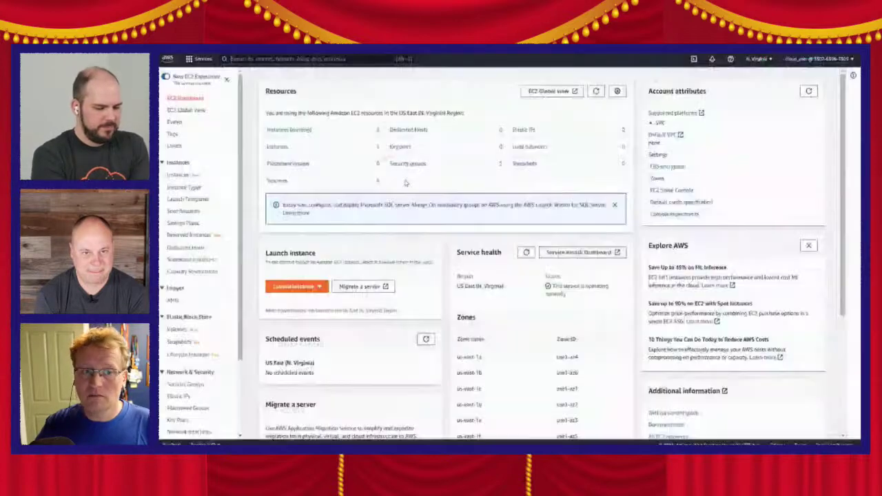
pyautogui.click(322, 59)
pyautogui.write('efs')
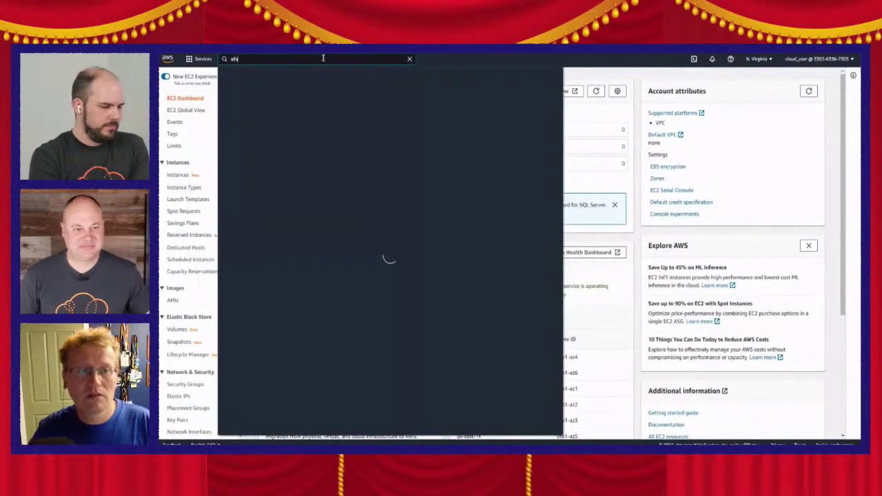
pyautogui.moveTo(434, 125)
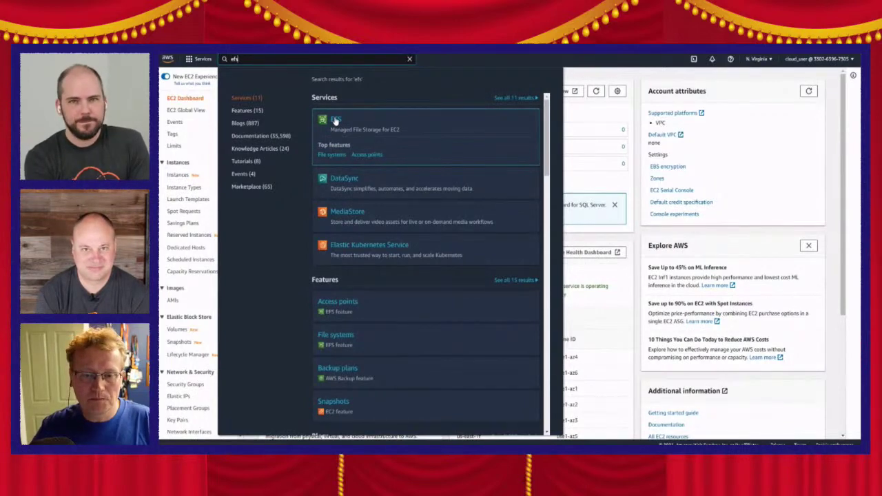
pyautogui.moveTo(549, 147); pyautogui.dragTo(550, 366)
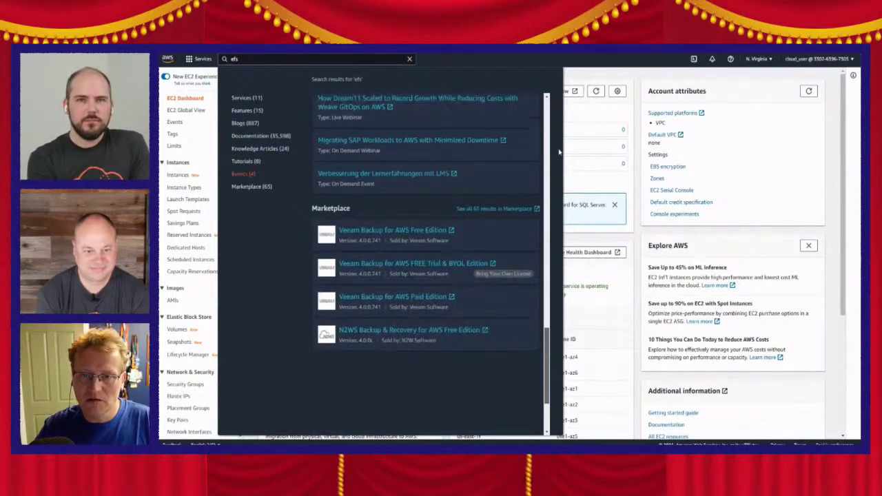
pyautogui.scroll(15, 549, 124)
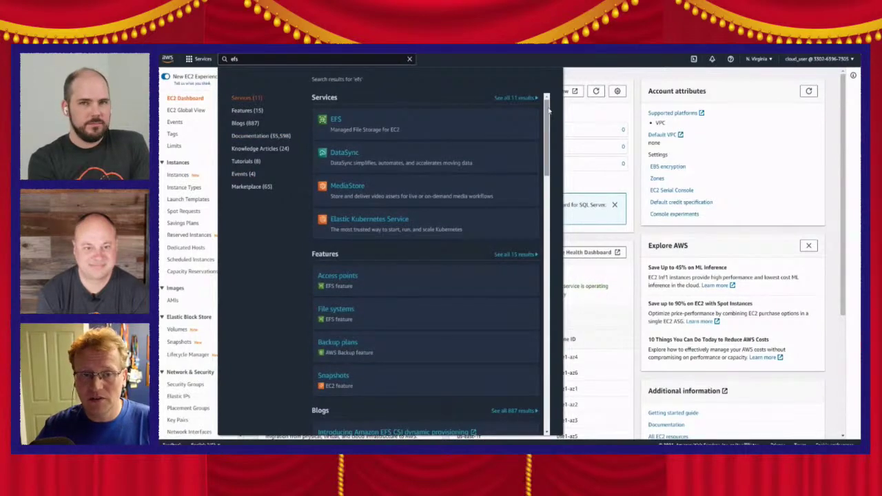
pyautogui.moveTo(335, 122)
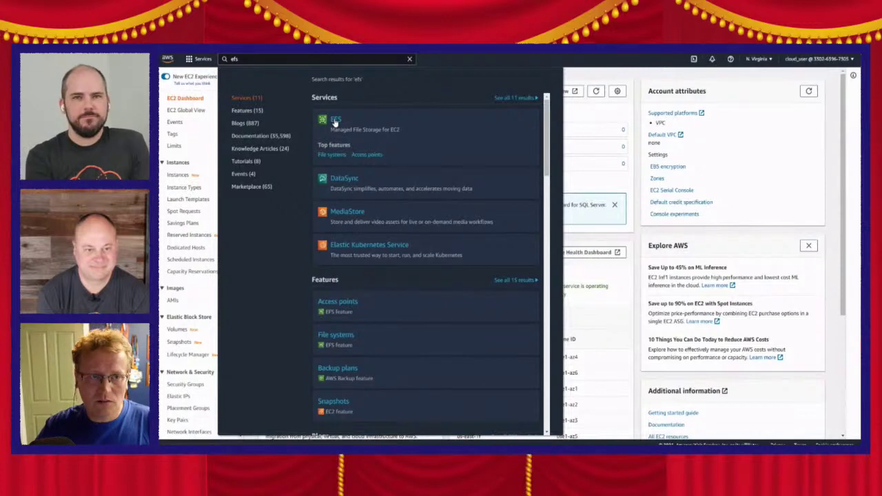
pyautogui.click(335, 121)
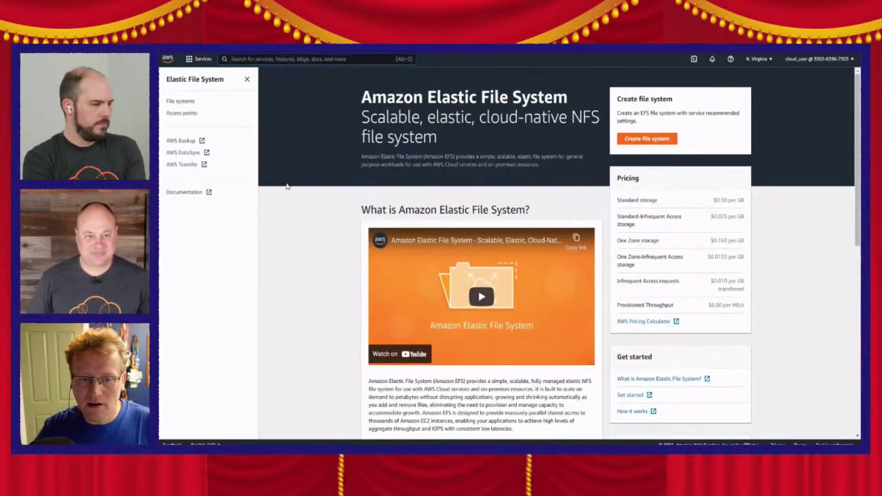
# Read through the Amazon Elastic File System overview, including its benefits and features
pyautogui.scroll(-1, 339, 259)
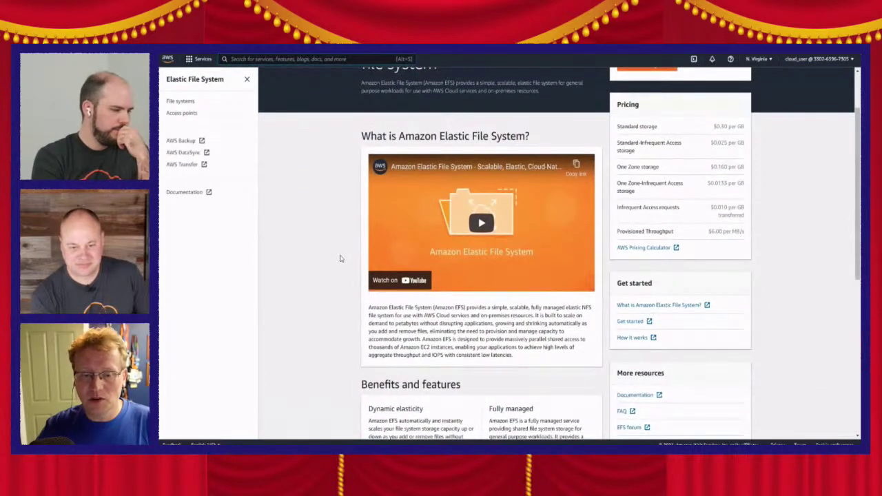
pyautogui.scroll(-1, 340, 258)
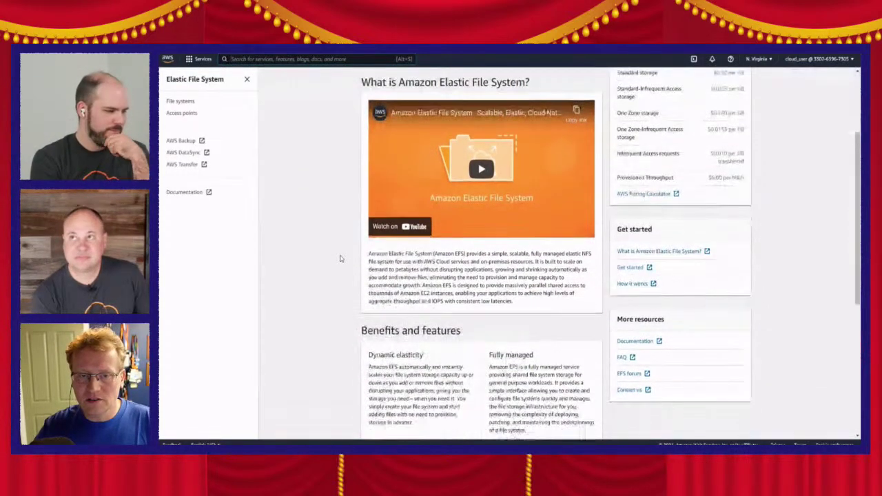
pyautogui.scroll(-1, 339, 259)
pyautogui.scroll(-2, 339, 258)
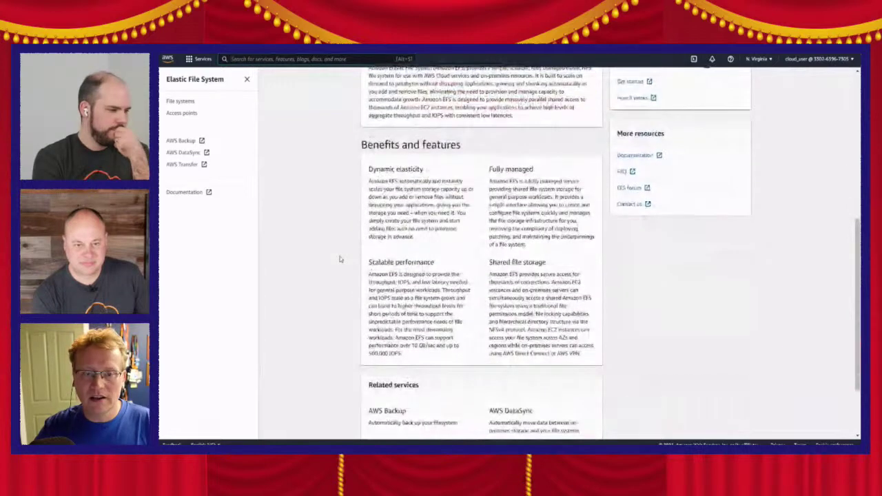
pyautogui.scroll(1, 340, 257)
pyautogui.scroll(4, 522, 268)
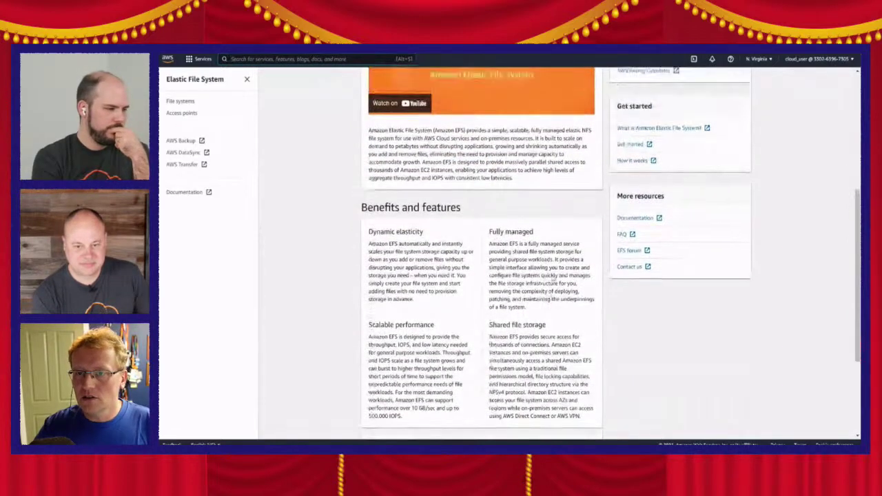
pyautogui.scroll(1, 710, 153)
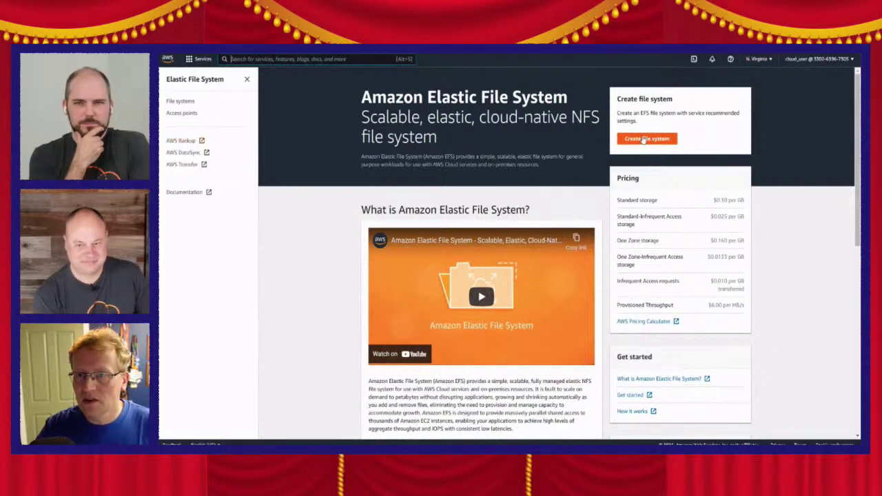
# Create an EFS file system named SharedWeb, as the lab objective requires, with the preselected VPC and Regional availability
pyautogui.click(643, 139)
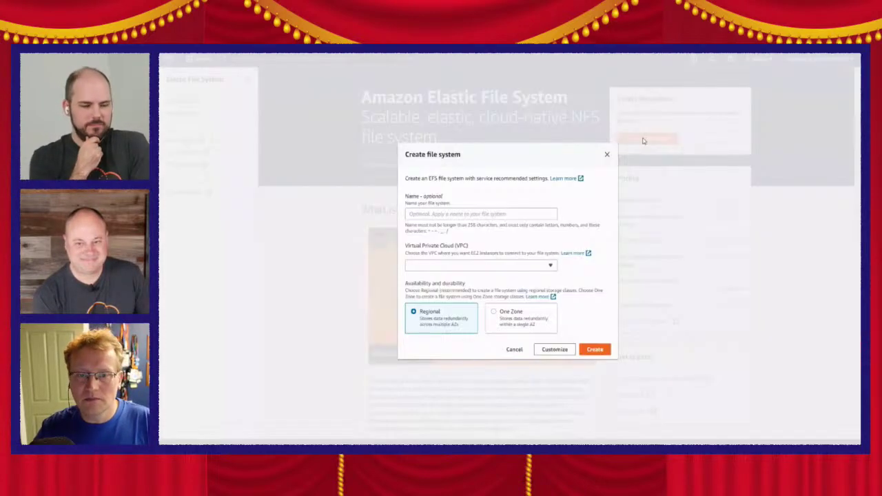
pyautogui.click(455, 215)
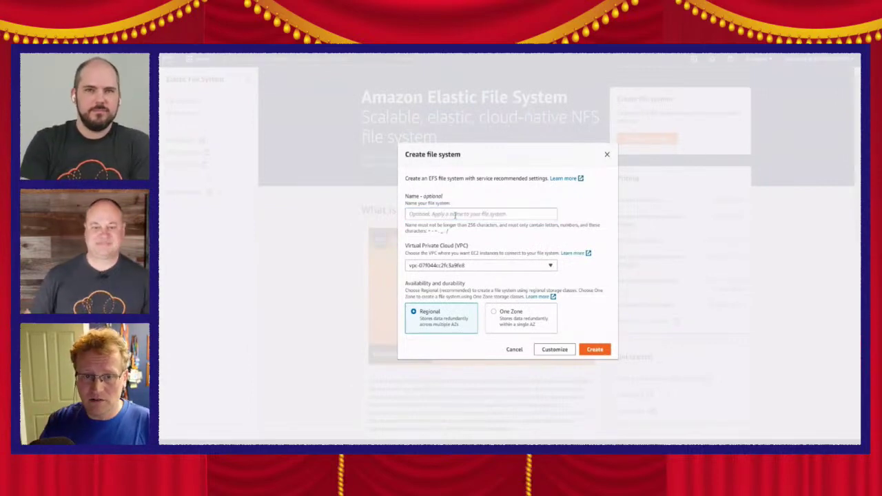
pyautogui.hotkey('alt', 'Tab')
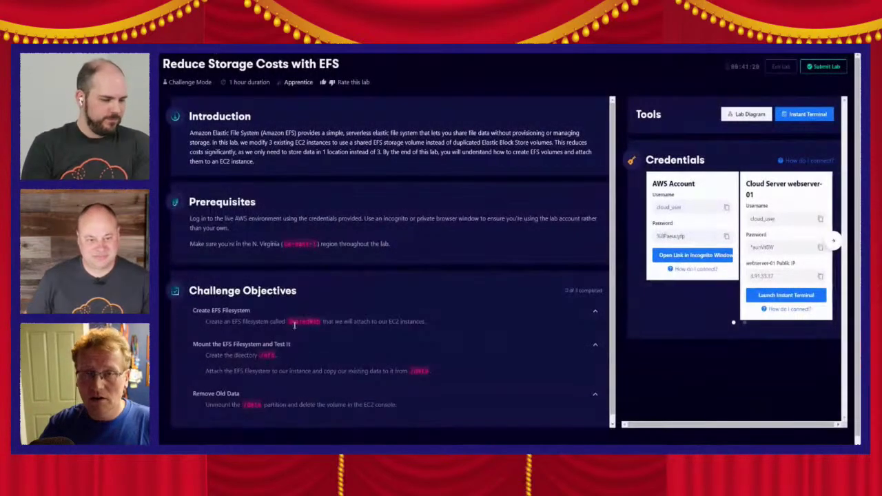
pyautogui.hotkey('alt', 'Tab')
pyautogui.click(489, 215)
pyautogui.write('SharedWeb')
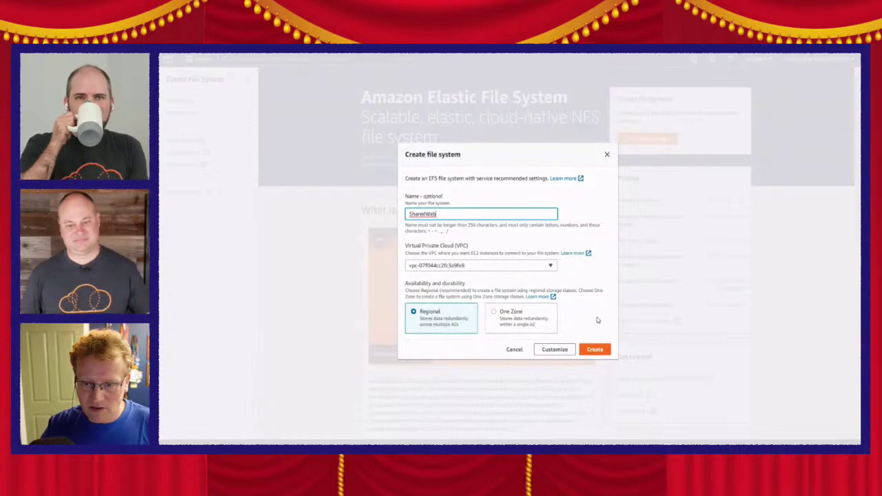
pyautogui.click(595, 350)
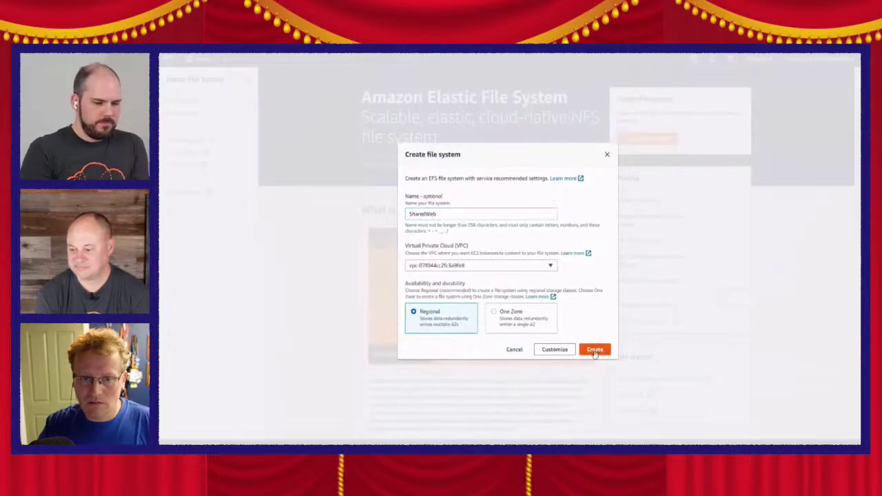
pyautogui.click(595, 349)
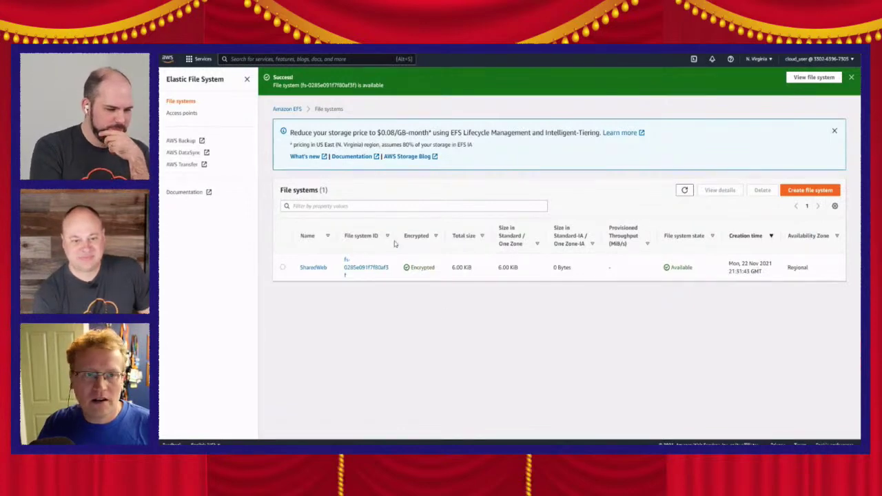
# Review the lab's remaining objectives and open the details of the SharedWeb file system in the AWS console
pyautogui.hotkey('alt', 'Tab')
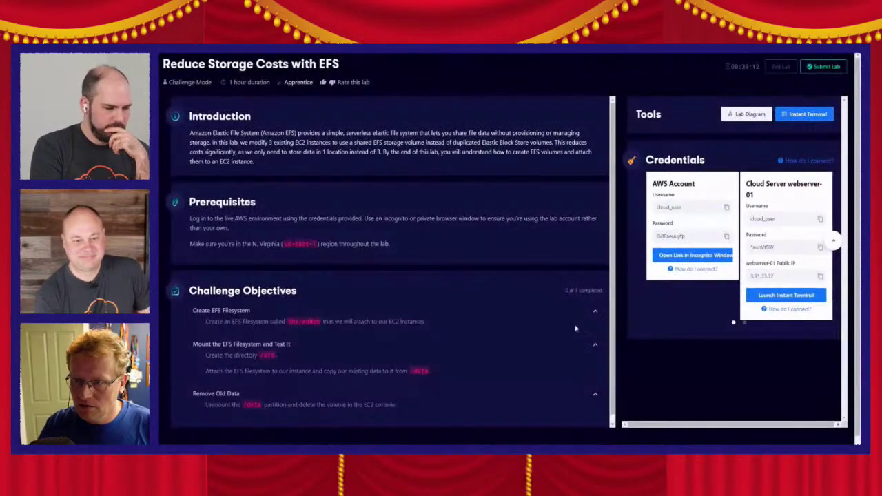
pyautogui.scroll(-2, 640, 337)
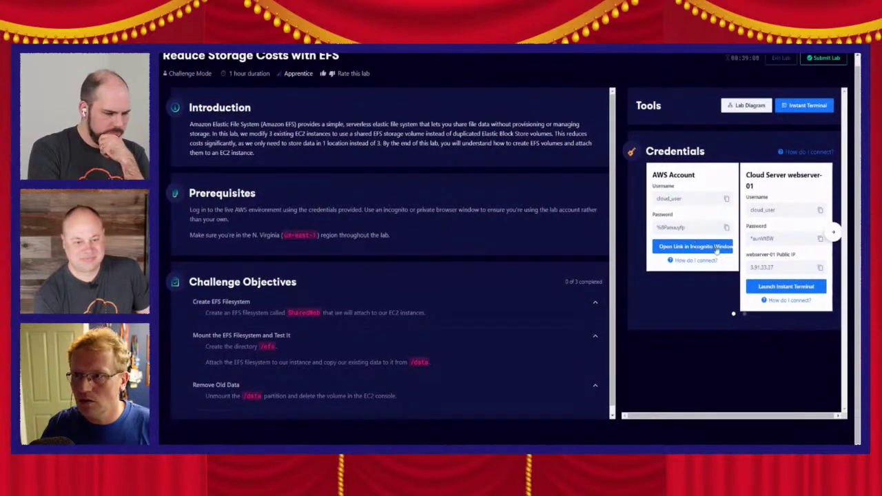
pyautogui.scroll(1, 590, 331)
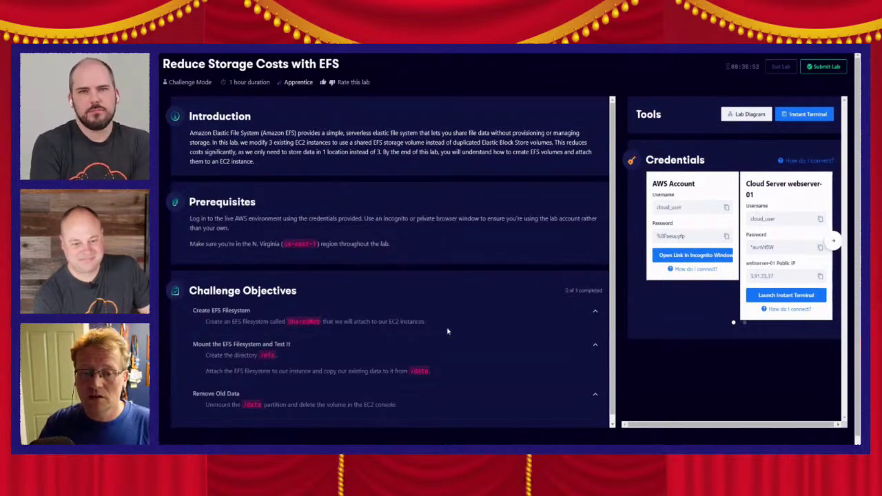
pyautogui.hotkey('alt', 'Tab')
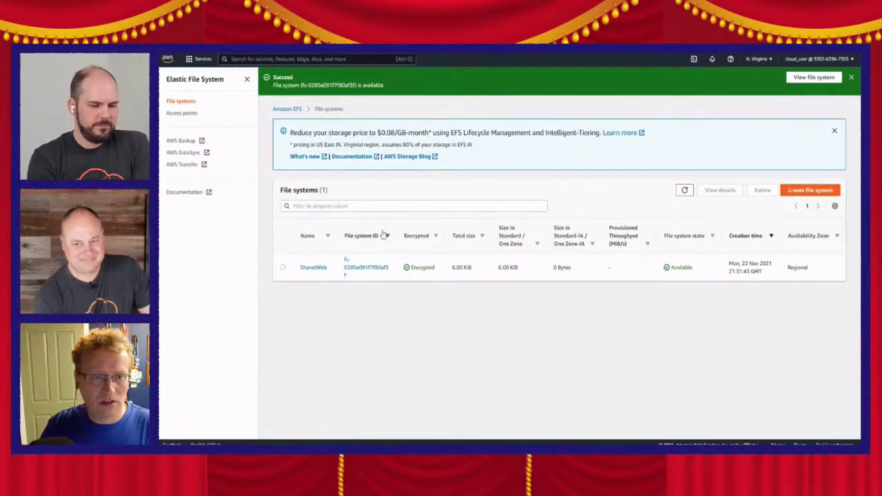
pyautogui.click(311, 267)
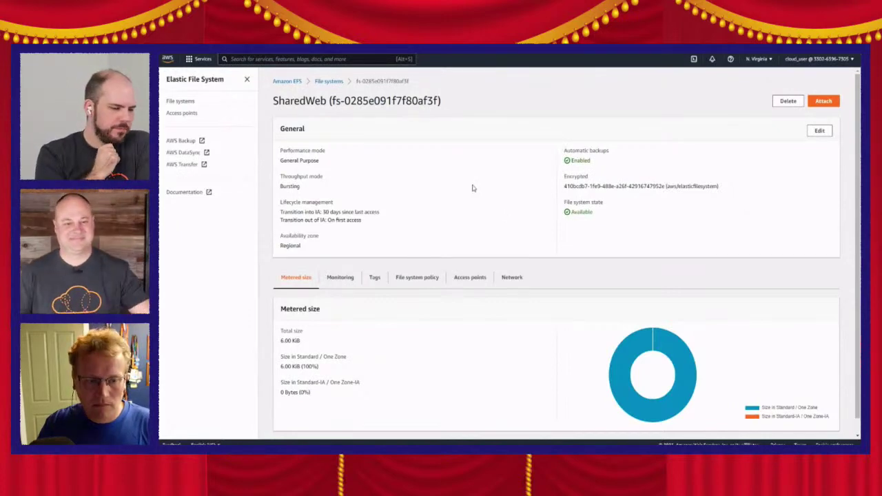
# Check the lab's mounting objective against the general settings and metered size of the SharedWeb file system
pyautogui.hotkey('alt', 'Tab')
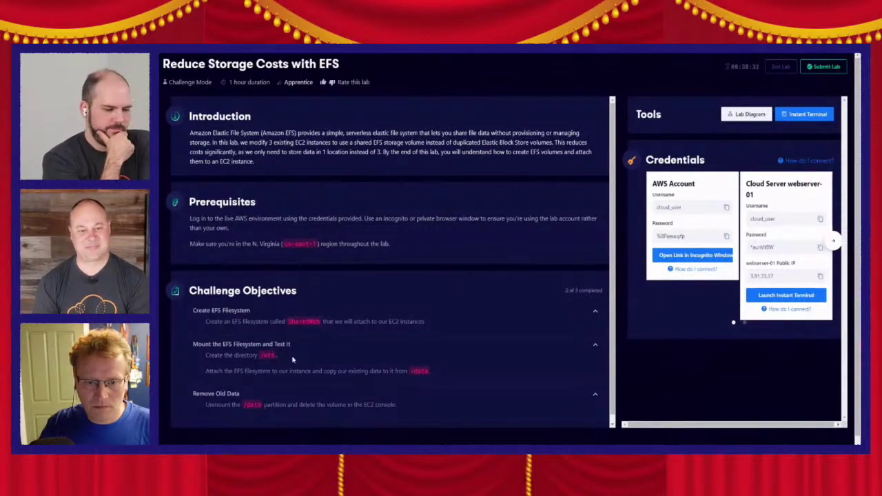
pyautogui.hotkey('alt', 'Tab')
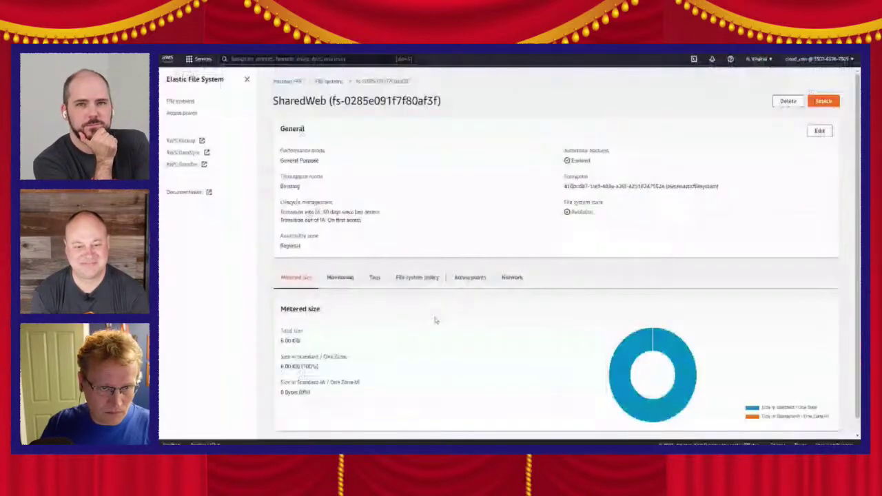
pyautogui.scroll(-1, 489, 233)
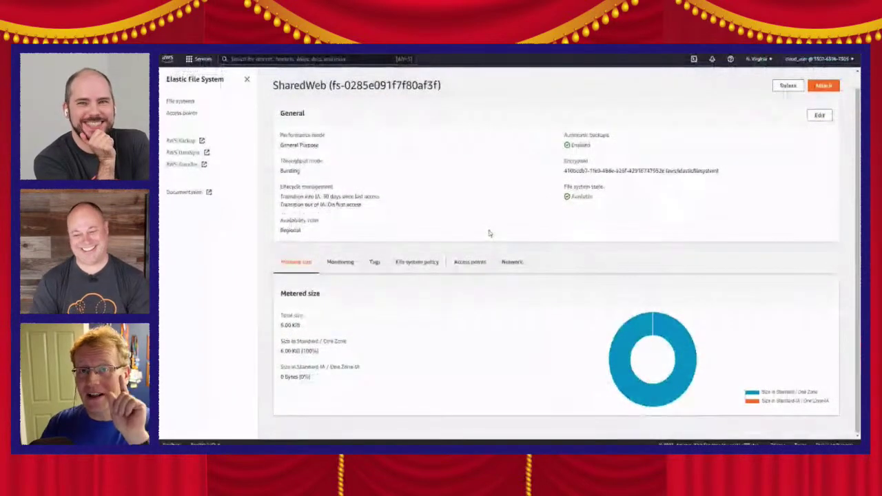
pyautogui.scroll(1, 489, 233)
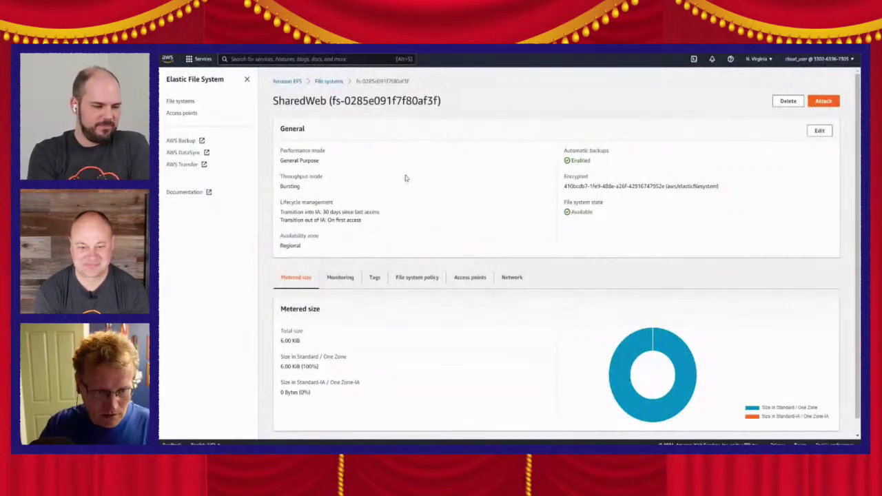
pyautogui.hotkey('alt', 'Tab')
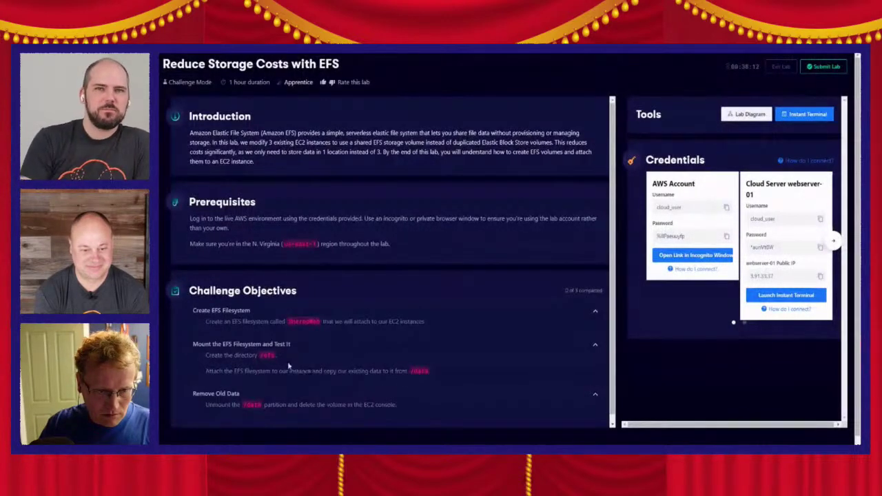
pyautogui.hotkey('alt', 'Tab')
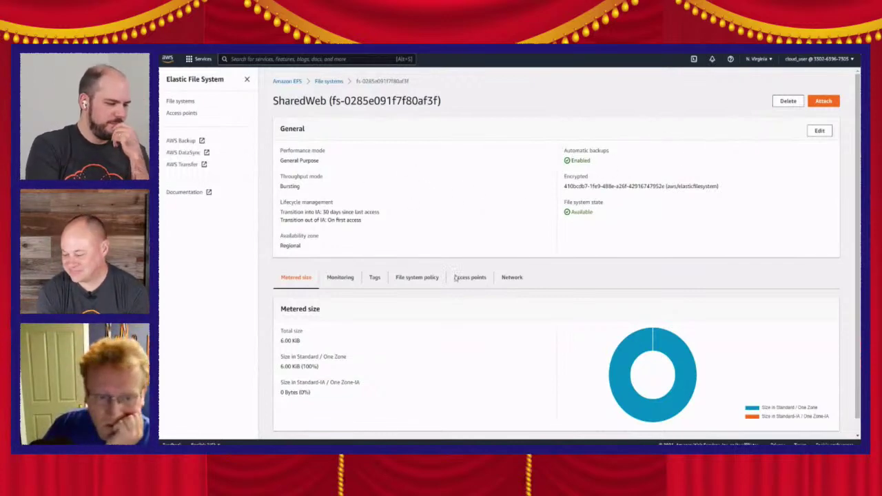
# Examine the file system policy of SharedWeb and return to the lab's challenge objectives
pyautogui.scroll(-1, 441, 292)
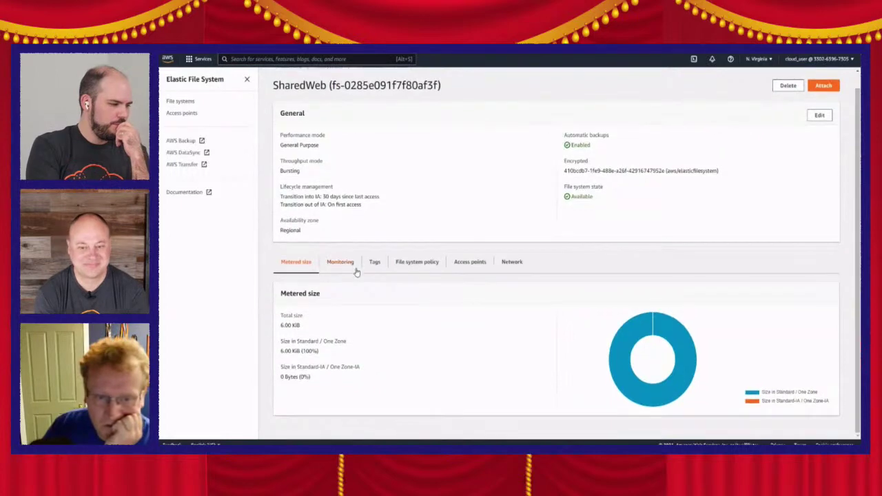
pyautogui.click(416, 262)
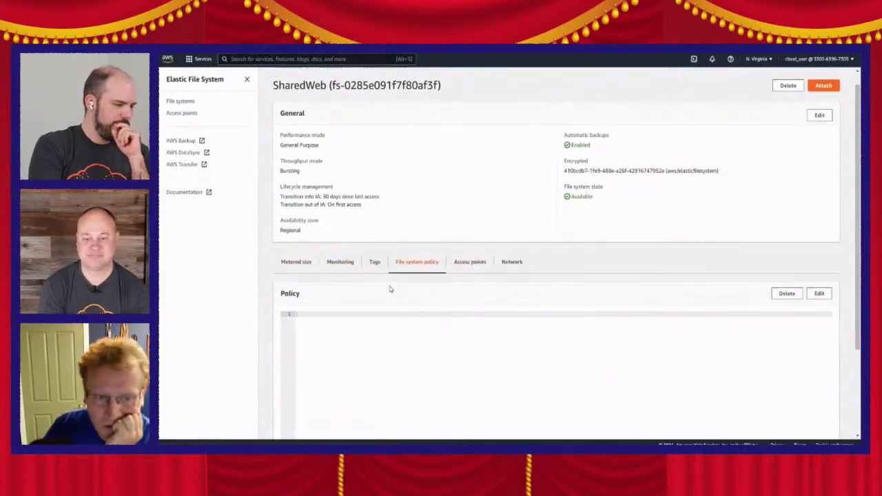
pyautogui.scroll(-3, 389, 289)
pyautogui.scroll(4, 390, 281)
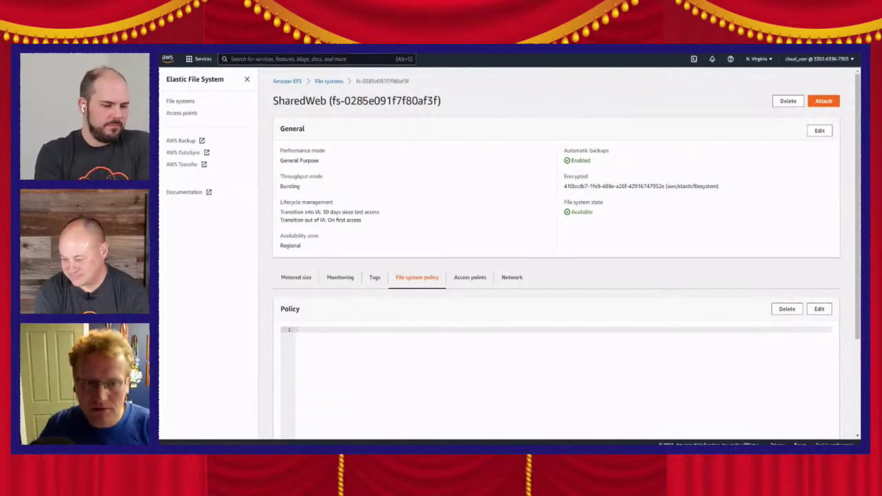
pyautogui.hotkey('alt', 'Tab')
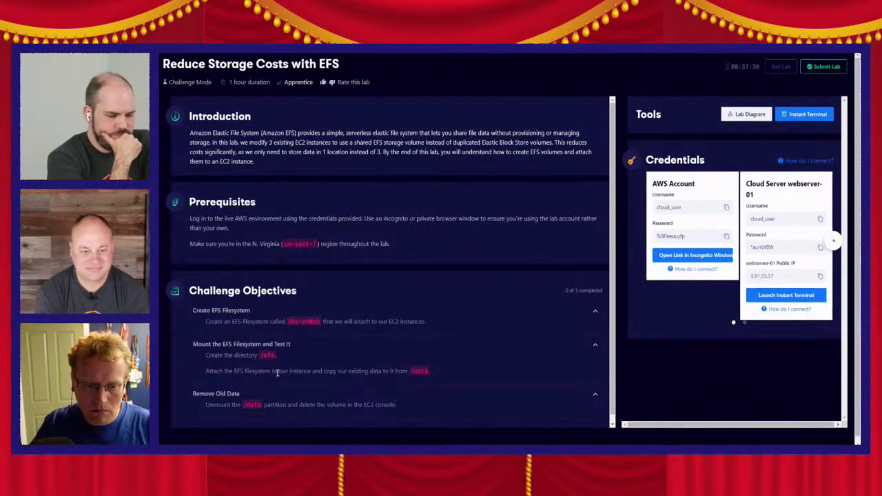
# Return to the list of EFS file systems in the AWS console and dismiss the storage pricing notice
pyautogui.hotkey('alt', 'Tab')
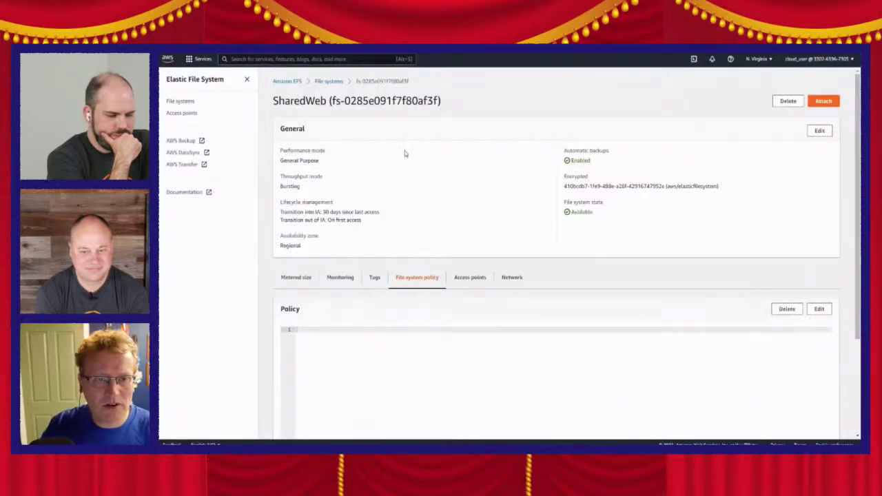
pyautogui.click(328, 81)
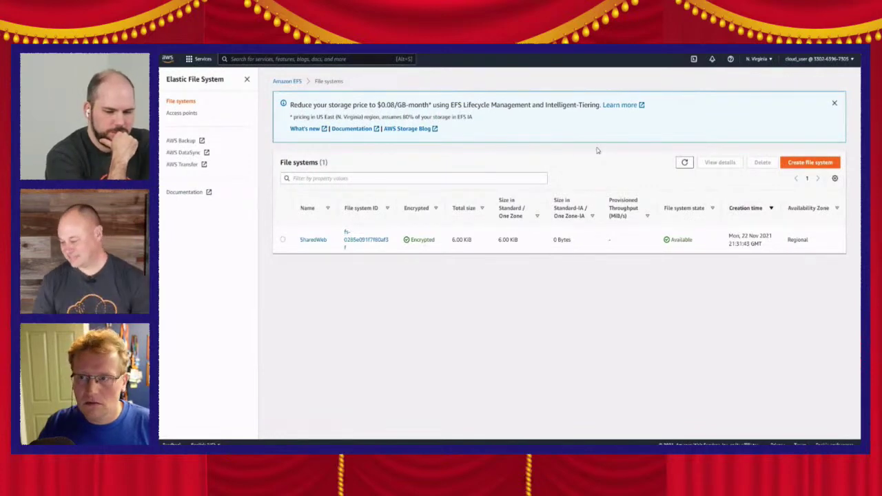
pyautogui.click(833, 103)
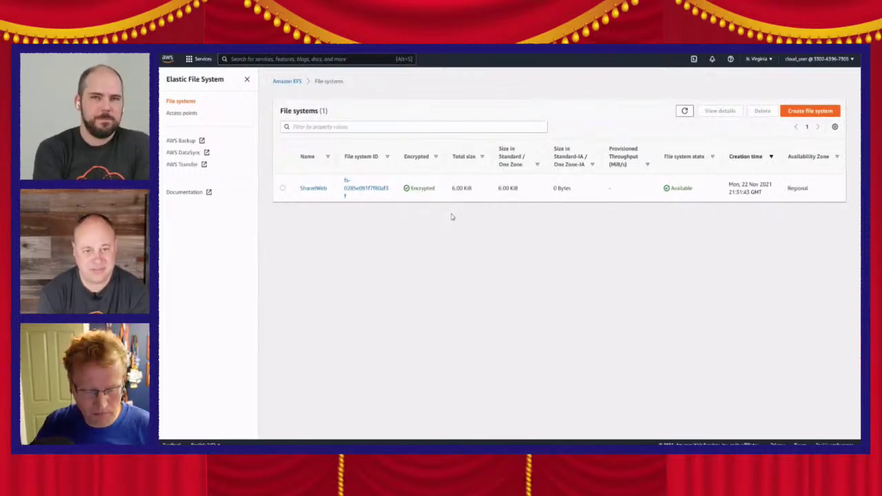
# Switch to the lab page and launch the instant terminal for the webserver-01 cloud server
pyautogui.hotkey('alt', 'Tab')
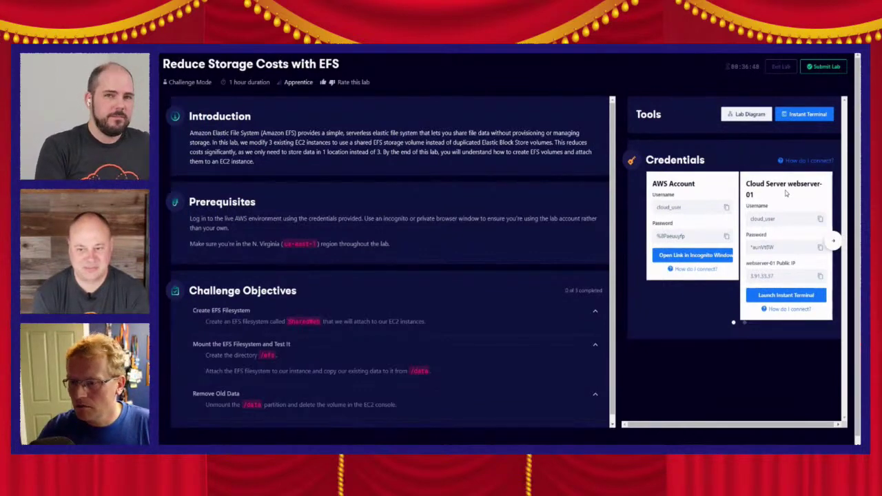
pyautogui.click(791, 296)
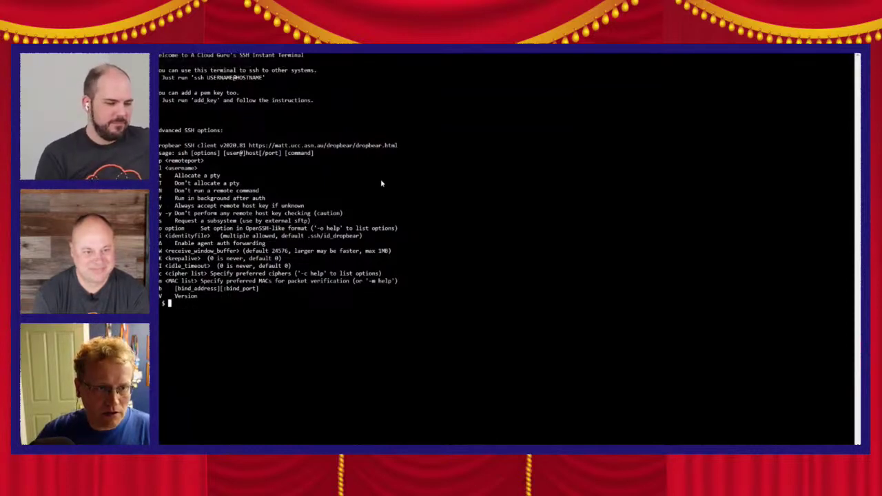
# Open the lab's connection help article, examine its guidance on cloud console credentials, and return to the instant terminal
pyautogui.click(186, 54)
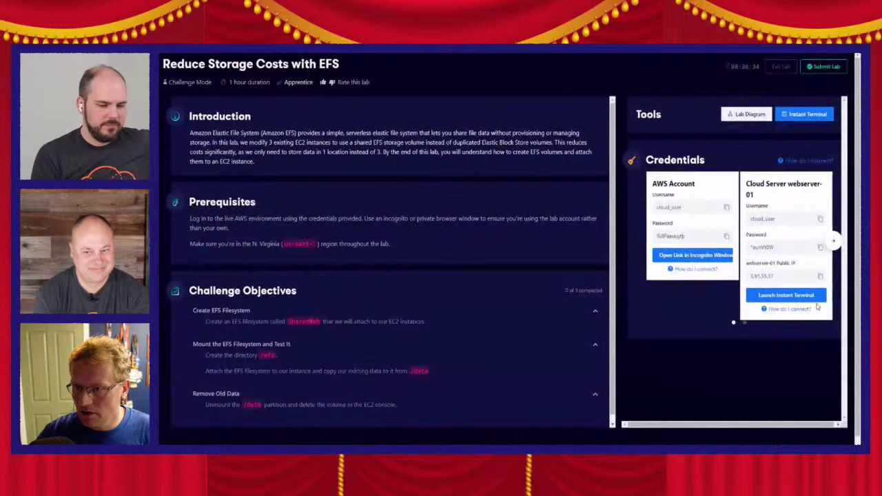
pyautogui.click(785, 295)
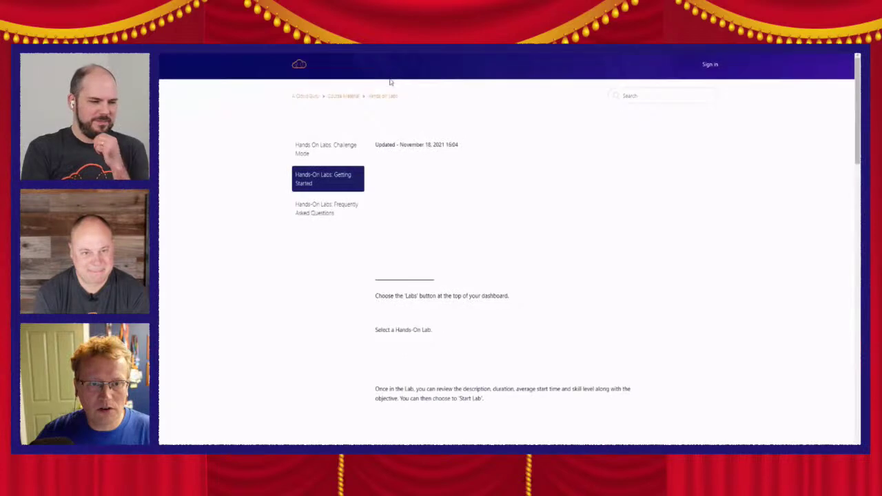
pyautogui.scroll(-3, 604, 246)
pyautogui.scroll(-10, 604, 246)
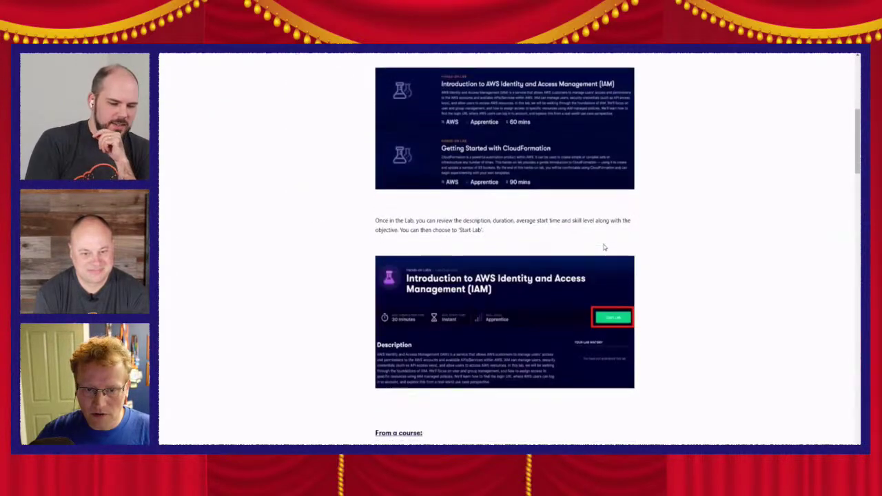
pyautogui.scroll(-5, 604, 246)
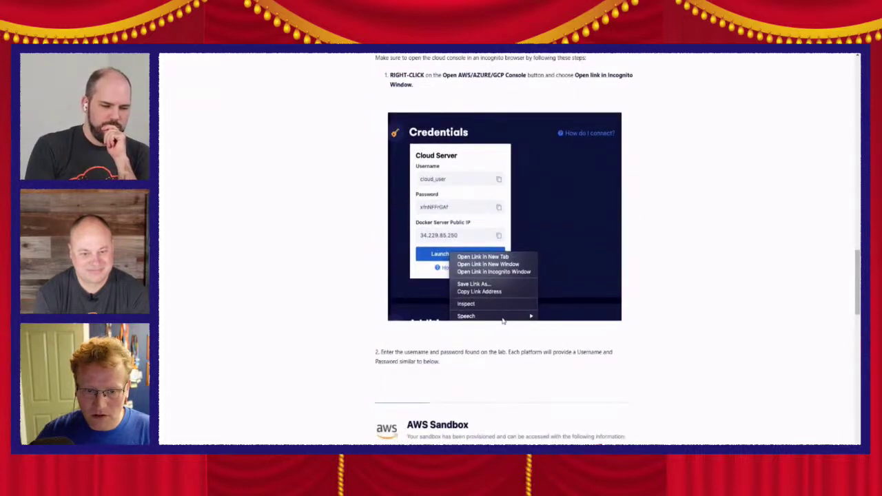
pyautogui.scroll(-1, 544, 323)
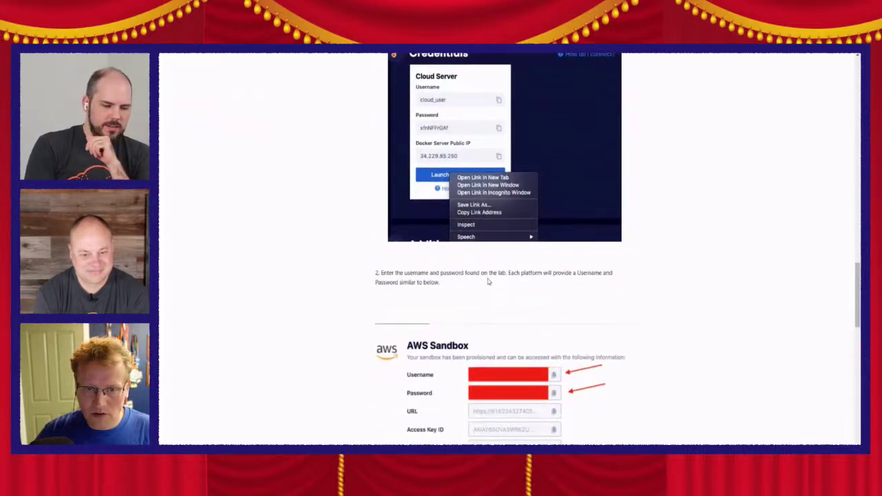
pyautogui.scroll(2, 485, 284)
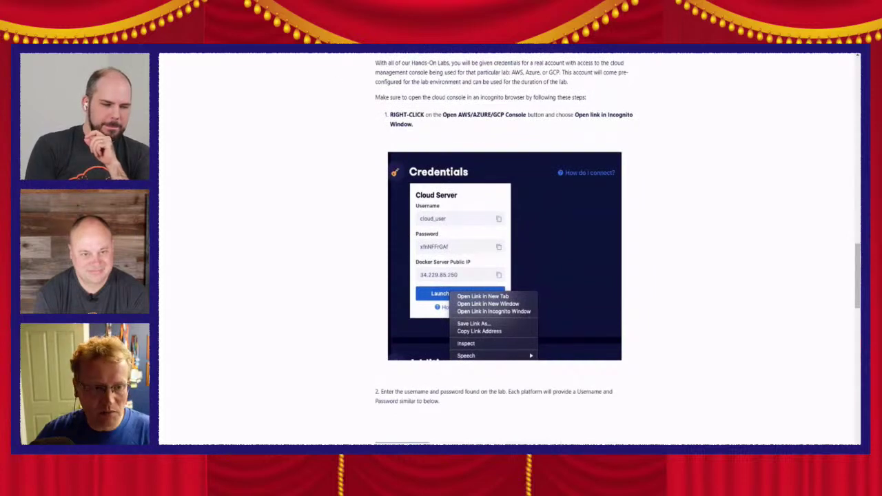
pyautogui.click(372, 53)
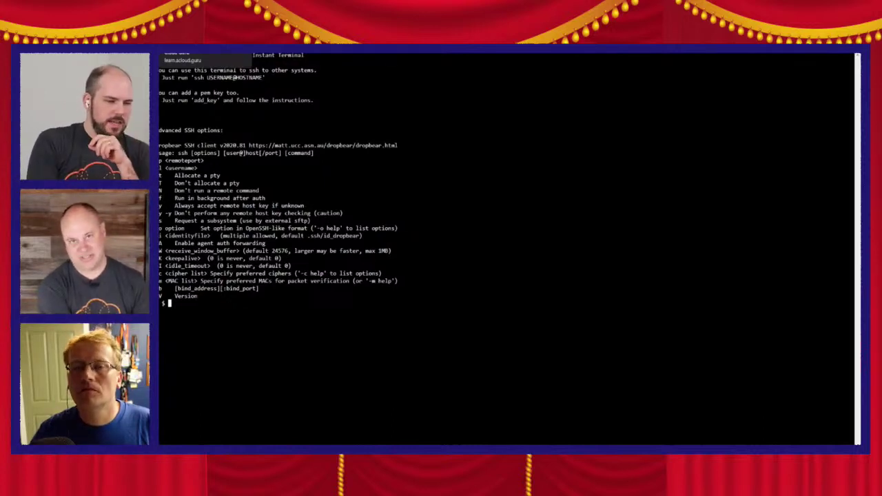
# Return to the connection help article, read its instructions for connecting to Linux servers, and close it
pyautogui.click(200, 41)
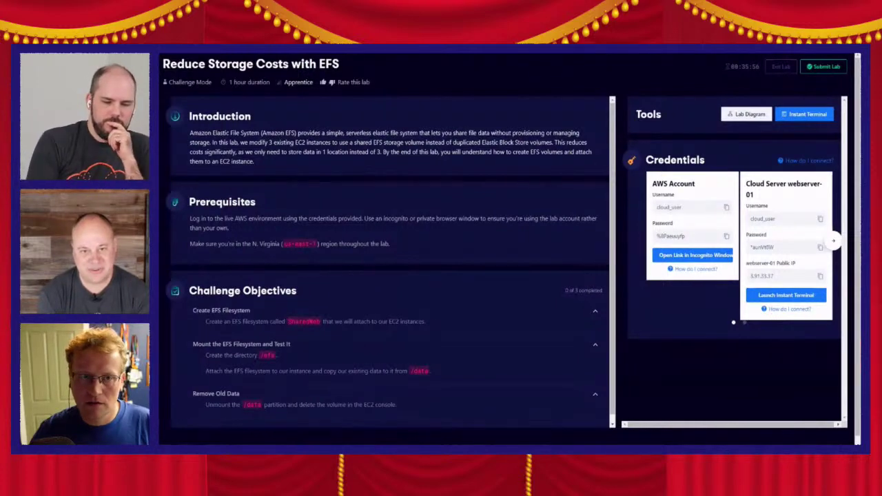
pyautogui.moveTo(468, 48); pyautogui.dragTo(477, 48)
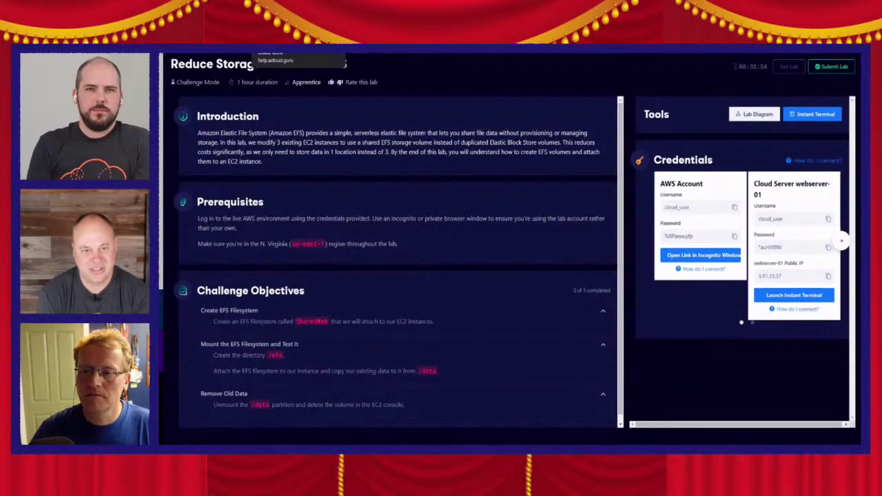
pyautogui.click(293, 41)
pyautogui.scroll(-4, 648, 263)
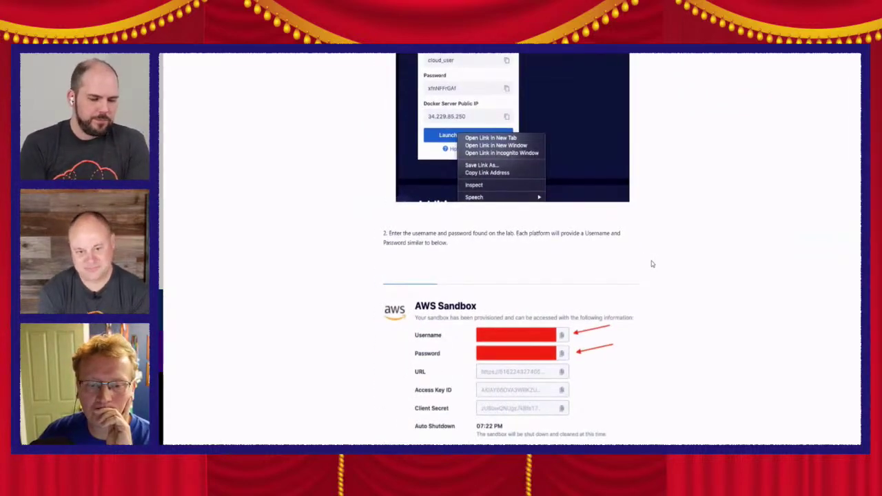
pyautogui.scroll(3, 652, 264)
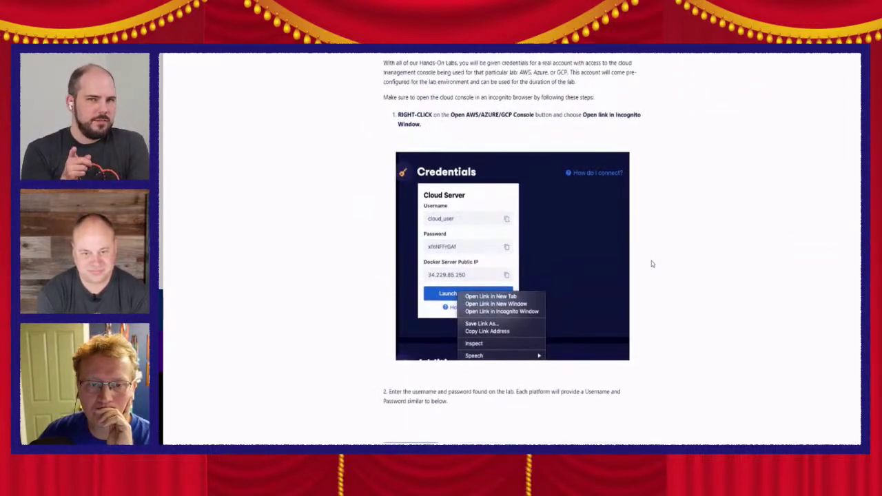
pyautogui.scroll(-1, 651, 264)
pyautogui.scroll(-8, 652, 264)
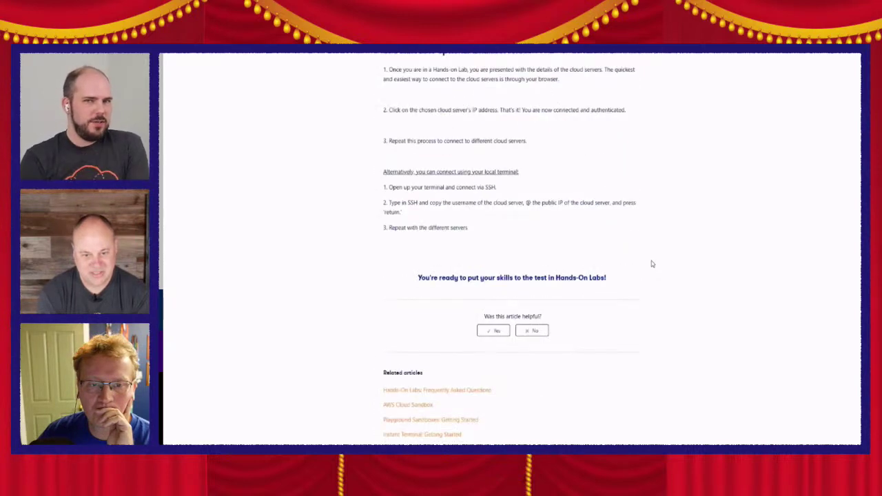
pyautogui.scroll(-1, 651, 263)
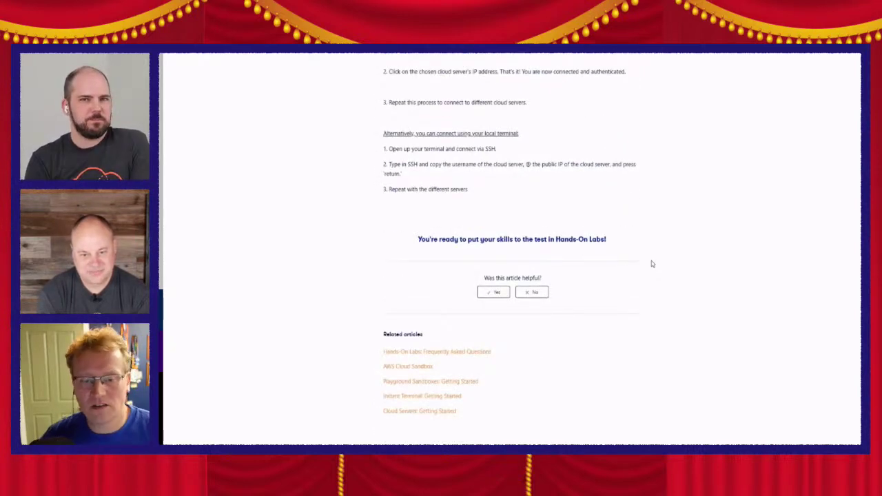
pyautogui.scroll(5, 652, 264)
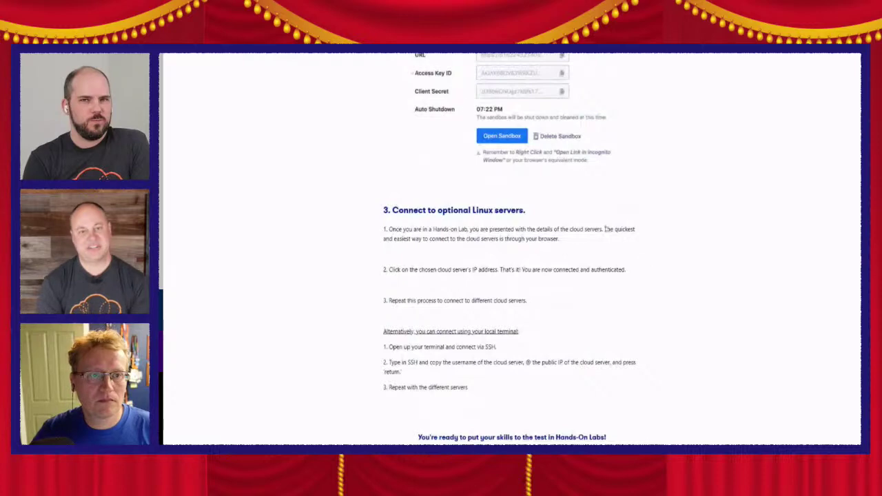
pyautogui.hotkey('ctrl', 'w')
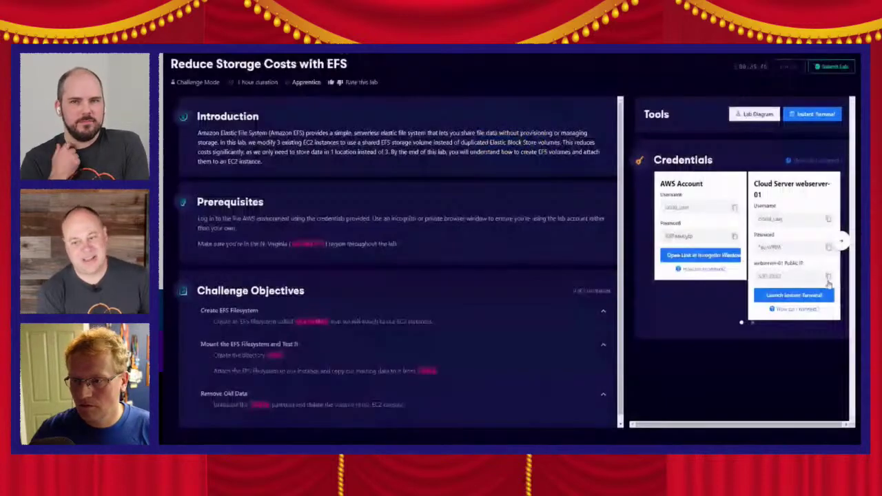
# Start an SSH connection to webserver-01 at its public IP 3.91.33.37 in the instant terminal and accept the host key
pyautogui.click(828, 276)
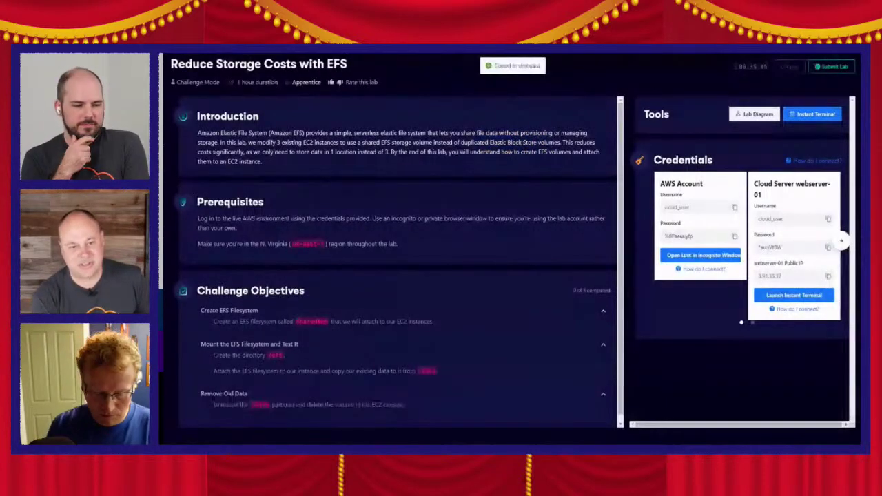
pyautogui.hotkey('ctrl', 'Tab')
pyautogui.write('ssh')
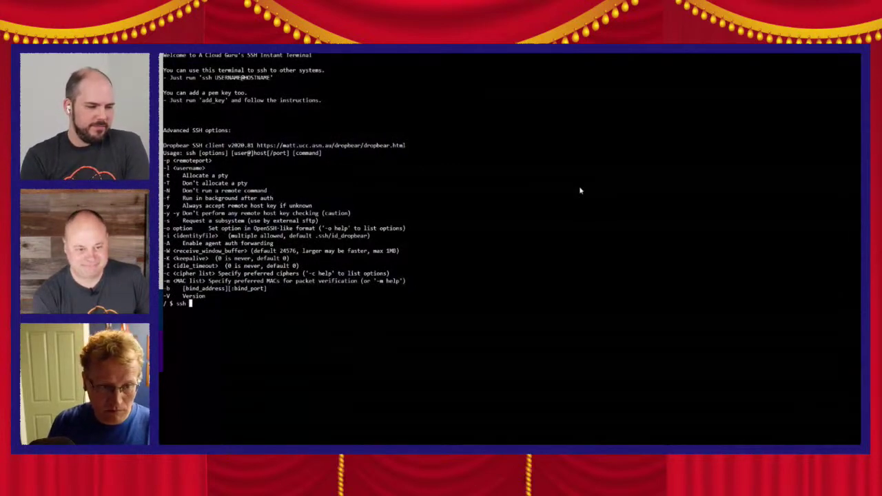
pyautogui.rightClick(236, 304)
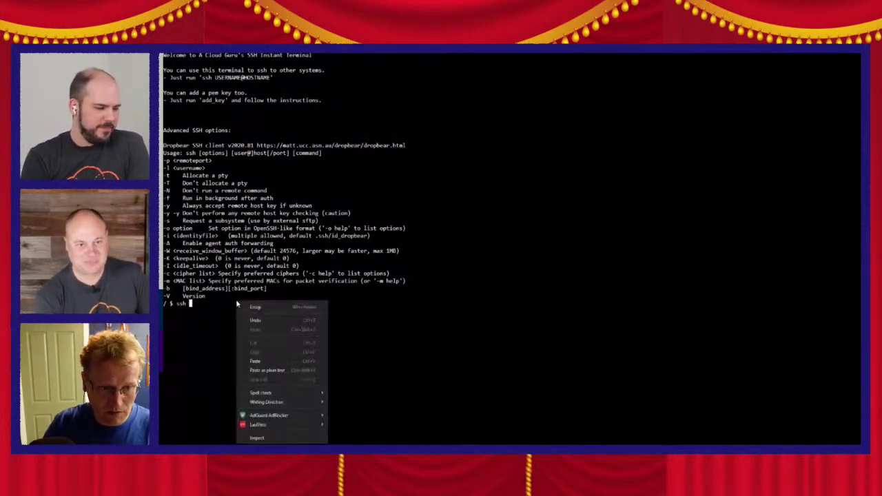
pyautogui.click(262, 361)
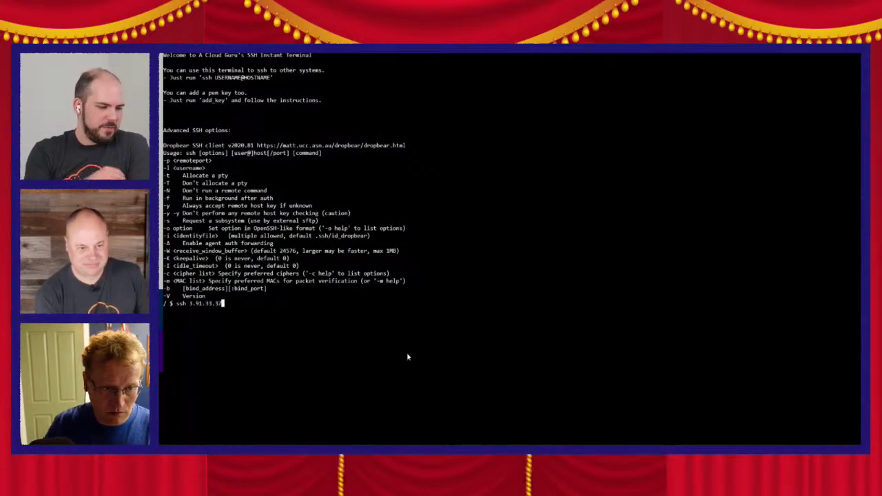
pyautogui.press('Return')
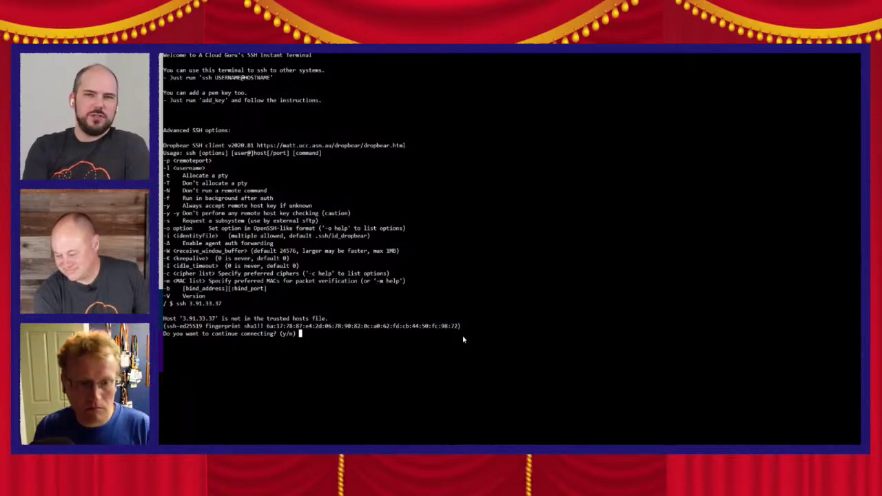
pyautogui.write('y')
pyautogui.press('Return')
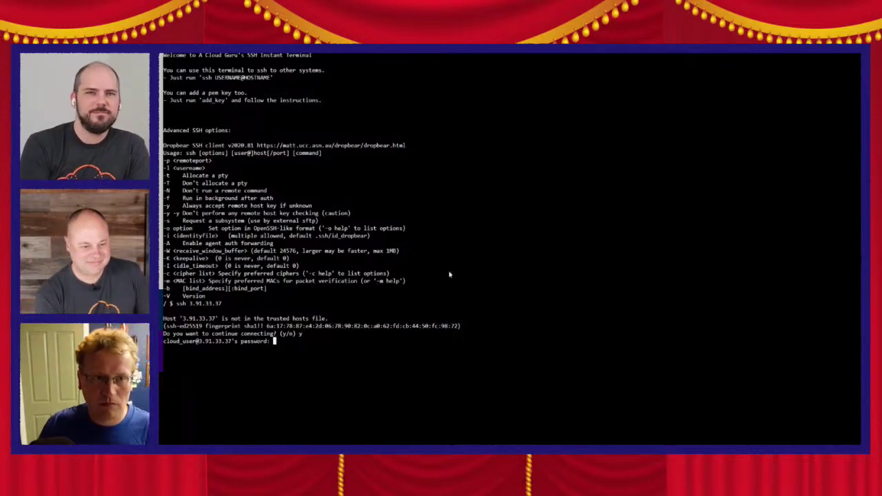
# Log in to webserver-01 by pasting the server password from the lab credentials, and recheck the lab's challenge objectives
pyautogui.hotkey('ctrl', 'shift', 'Tab')
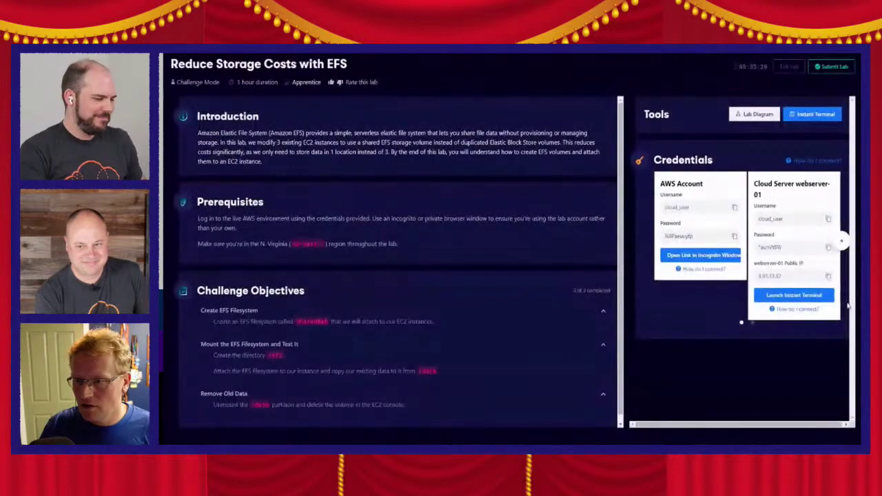
pyautogui.click(828, 219)
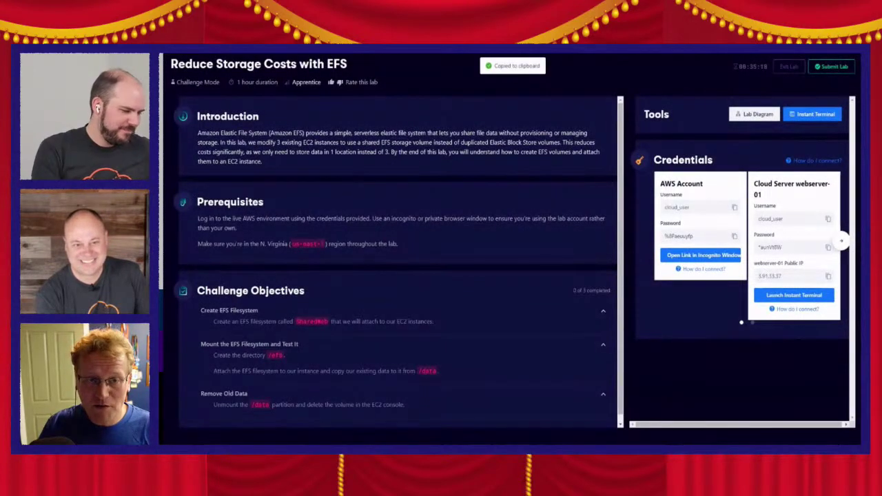
pyautogui.hotkey('ctrl', 'Tab')
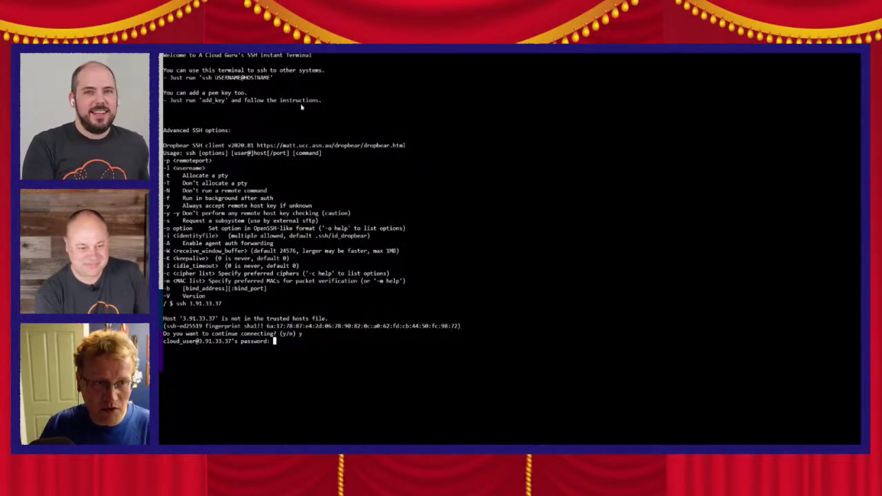
pyautogui.hotkey('ctrl', 'shift', 'Tab')
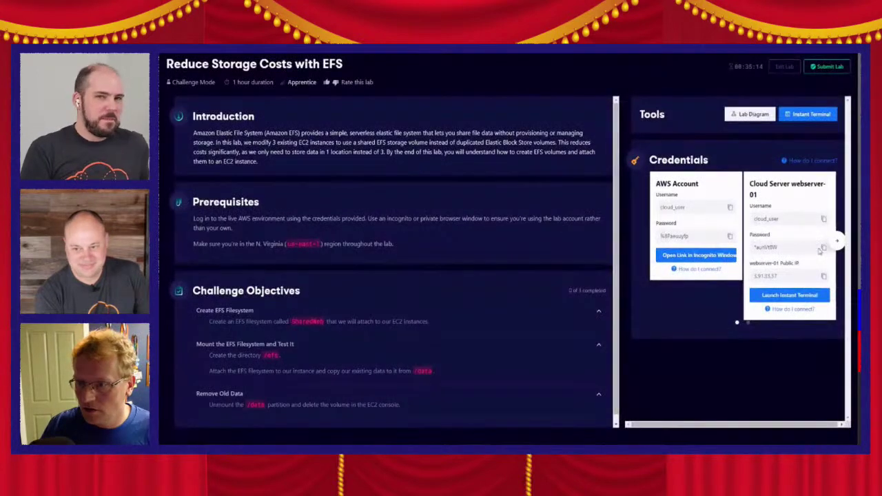
pyautogui.click(824, 247)
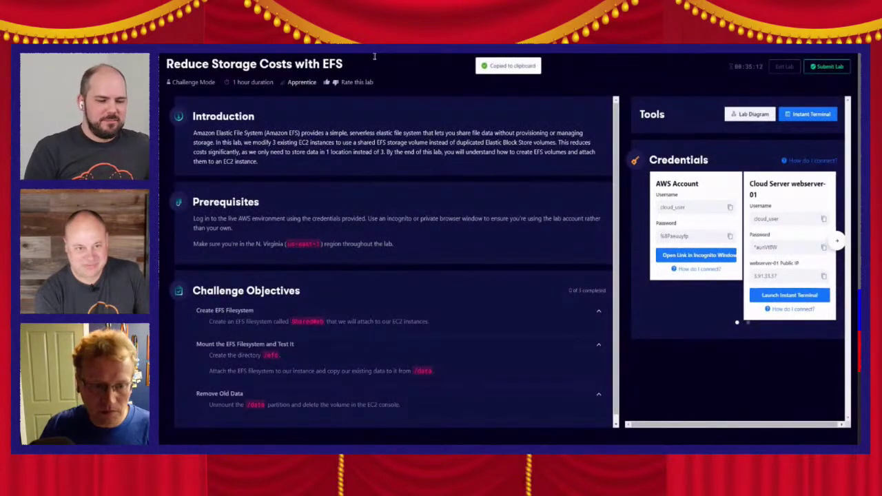
pyautogui.hotkey('ctrl', 'Tab')
pyautogui.rightClick(296, 342)
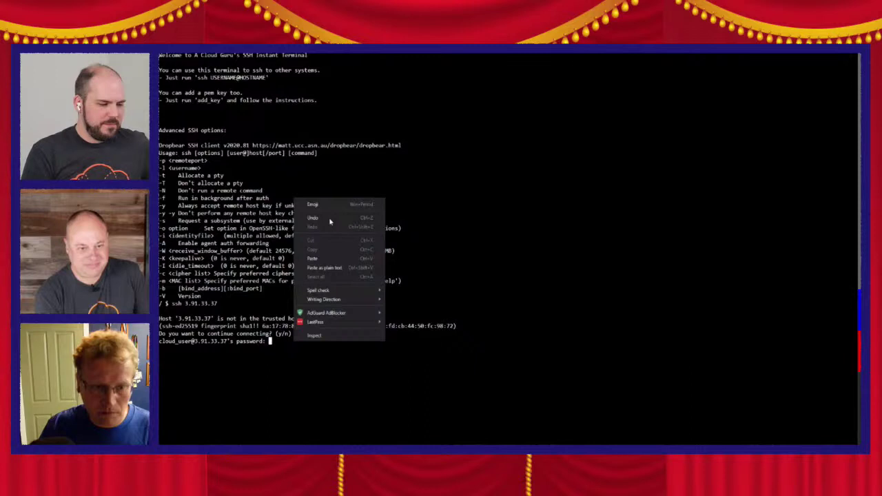
pyautogui.click(325, 259)
pyautogui.press('Return')
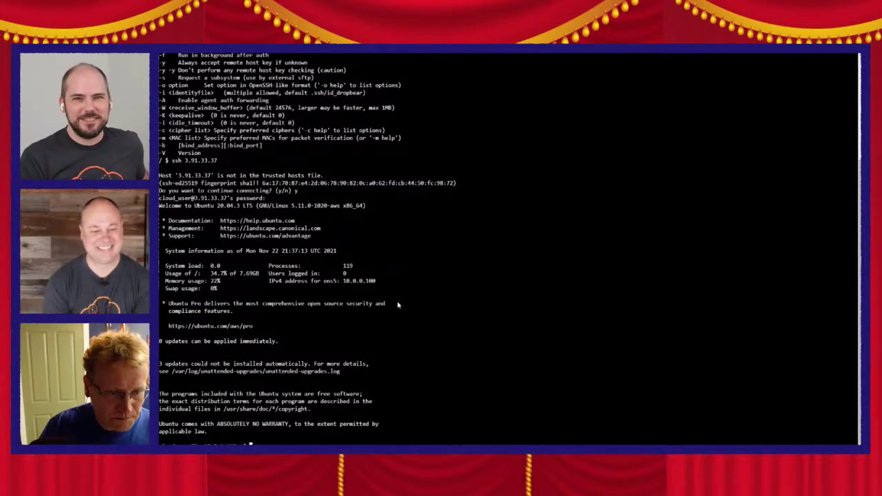
pyautogui.hotkey('ctrl', 'shift', 'Tab')
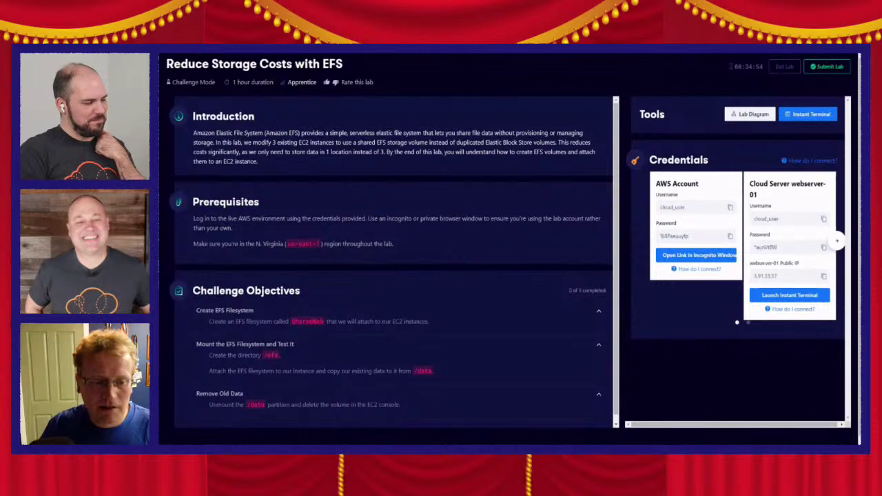
pyautogui.hotkey('ctrl', 'Tab')
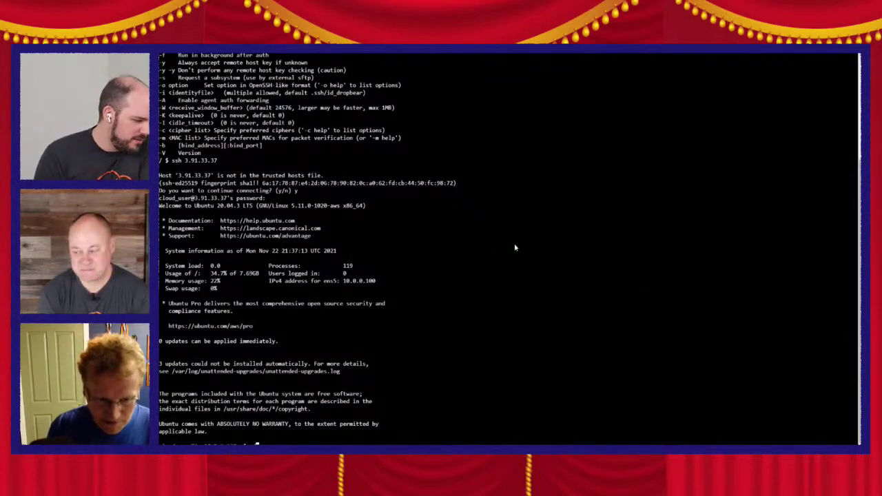
# List the contents of the home directory on webserver-01
pyautogui.press('BackSpace')
pyautogui.press('BackSpace')
pyautogui.write('ls')
pyautogui.press('Return')
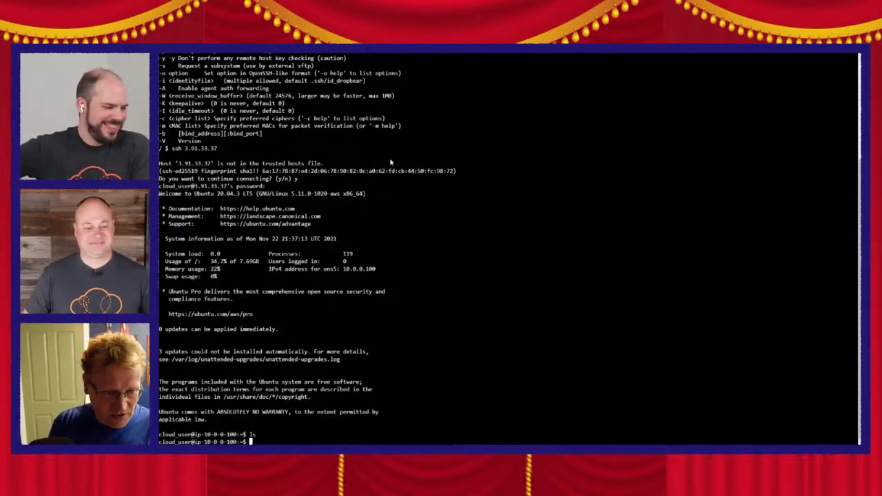
# Try to create a directory named efs in the home directory, first with md and again with makedir
pyautogui.write('mk')
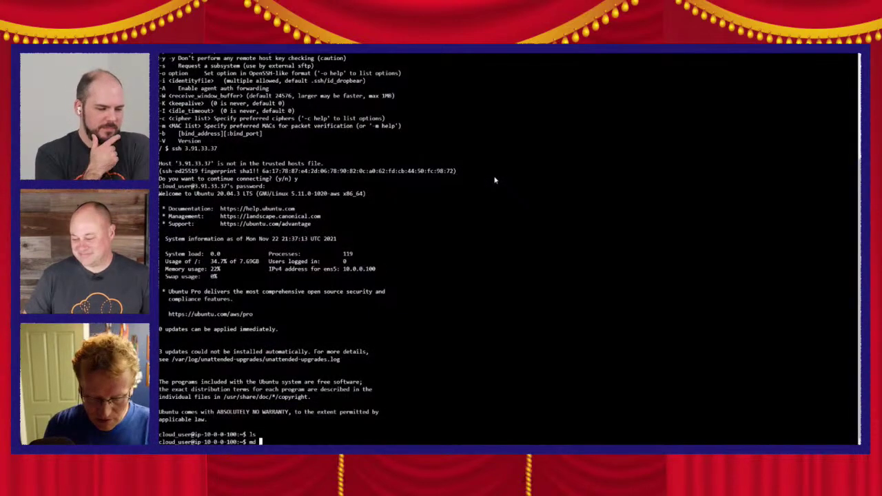
pyautogui.write('a')
pyautogui.write('fs')
pyautogui.press('Return')
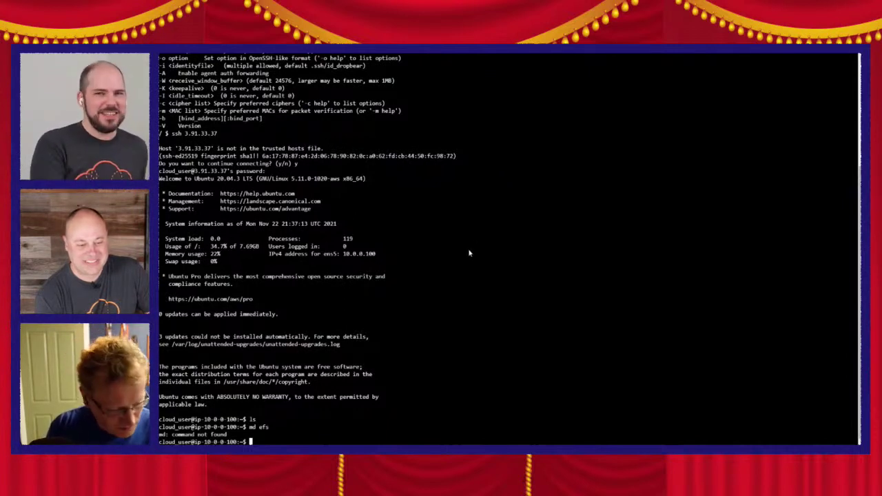
pyautogui.write('mak')
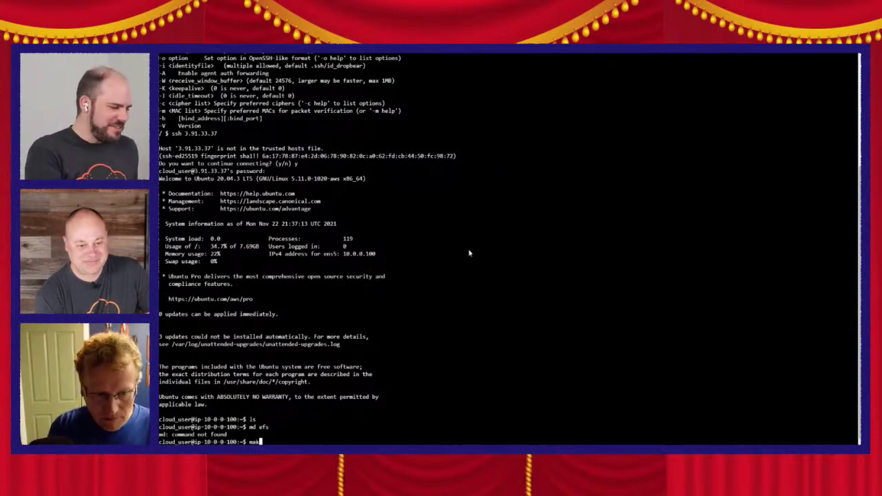
pyautogui.write('edir efs')
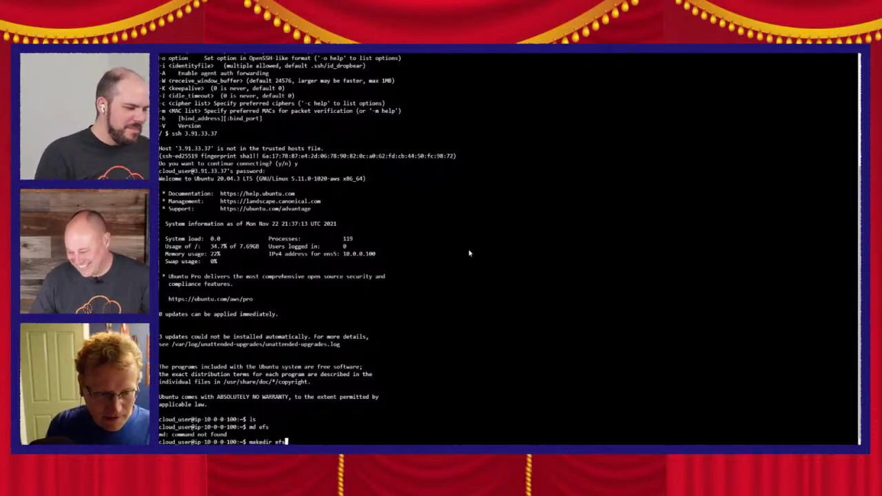
pyautogui.press('Return')
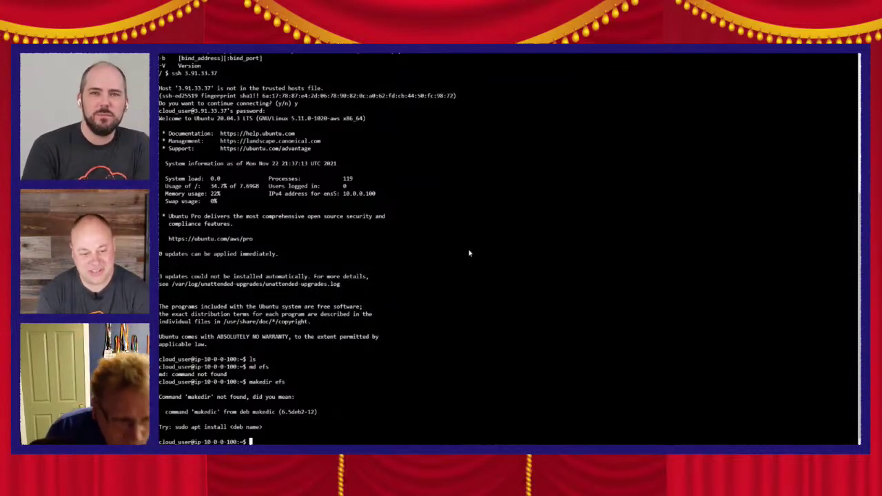
# Try to create the directory at the root path /efs by correcting the path in the previous makedir command
pyautogui.press('Up')
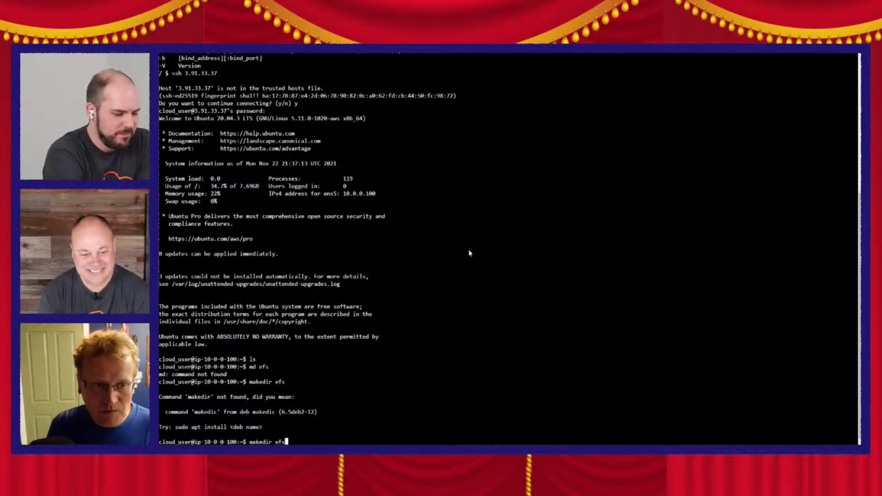
pyautogui.scroll(4, 440, 313)
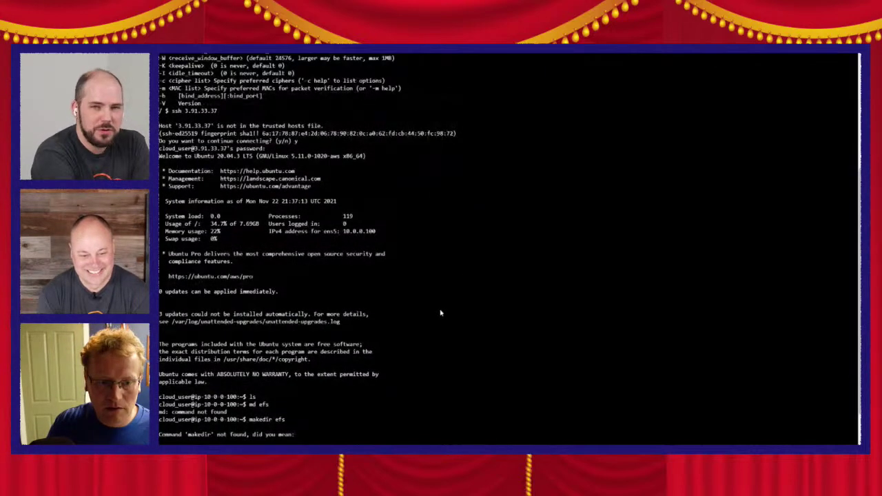
pyautogui.scroll(-4, 440, 313)
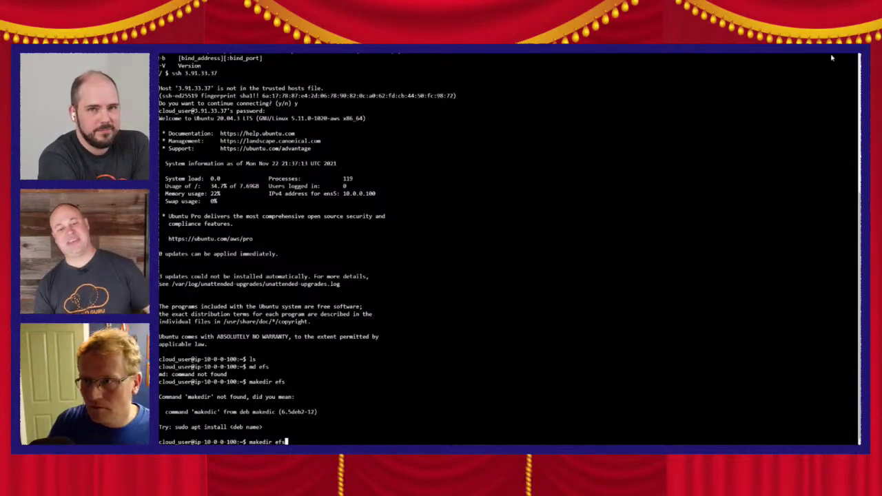
pyautogui.press('Left')
pyautogui.press('Left')
pyautogui.press('Left')
pyautogui.write('/')
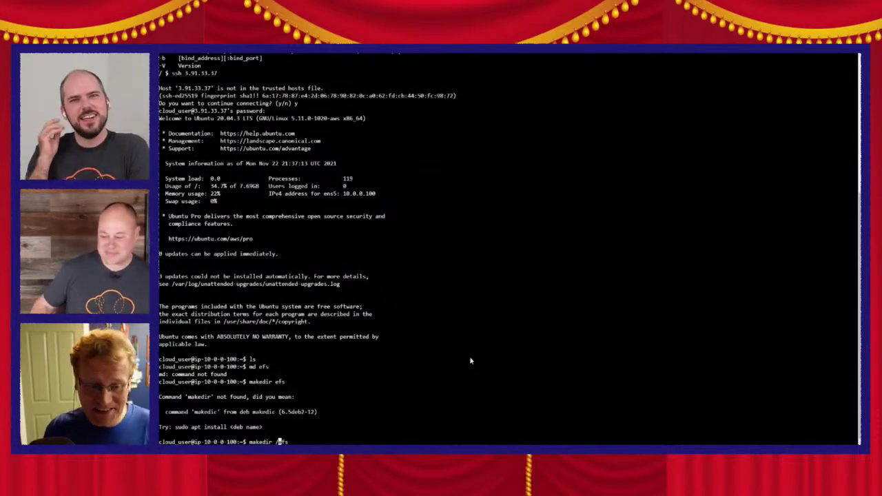
pyautogui.press('Return')
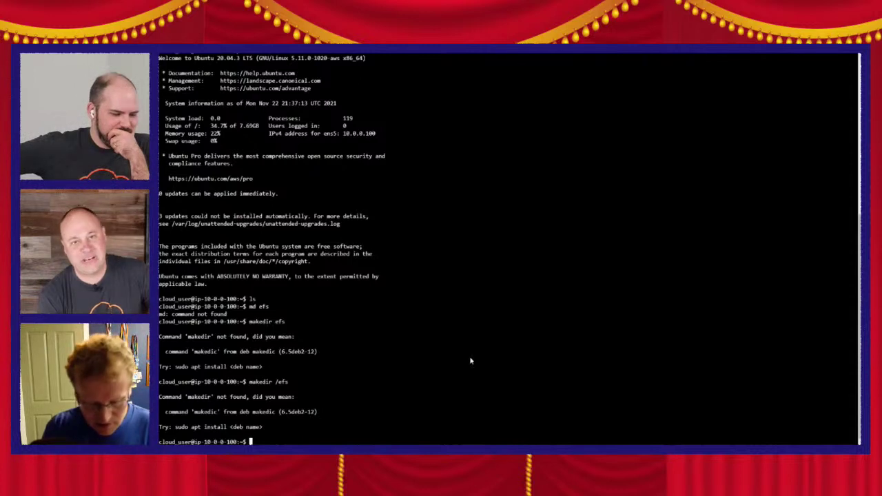
# Try to create the /efs directory with mkdir, without elevated rights
pyautogui.write('mkdir')
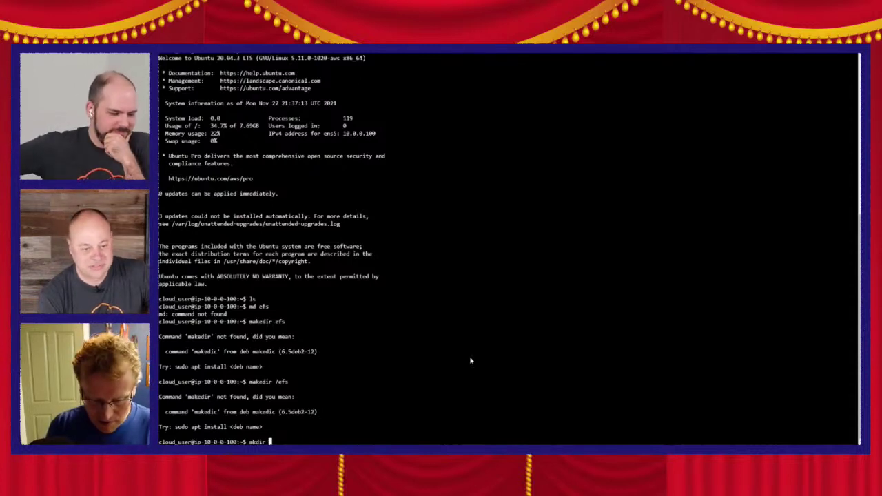
pyautogui.write('/efs')
pyautogui.press('Return')
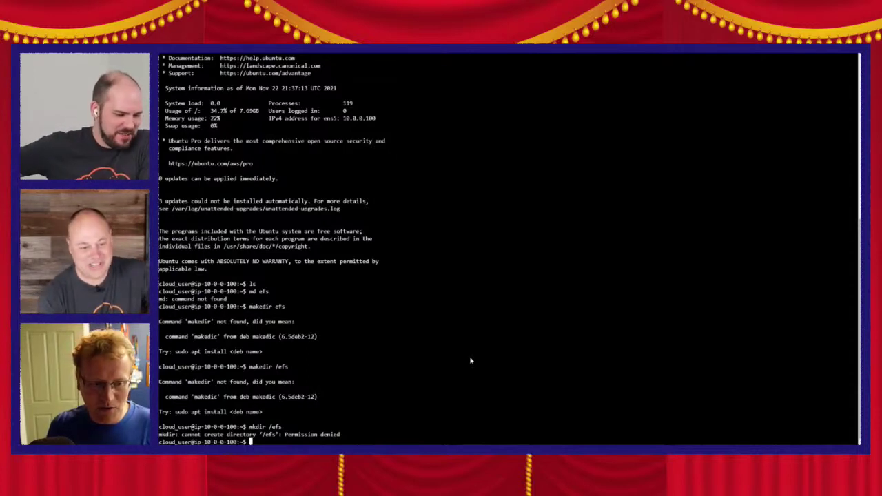
# Create the /efs directory with sudo mkdir, authenticating with the webserver-01 password copied from the lab credentials
pyautogui.write('s')
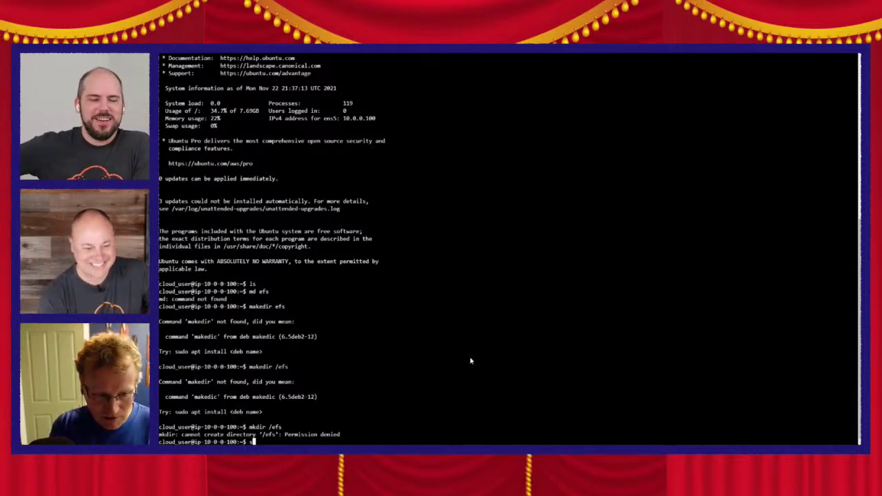
pyautogui.write('udo mkdir ')
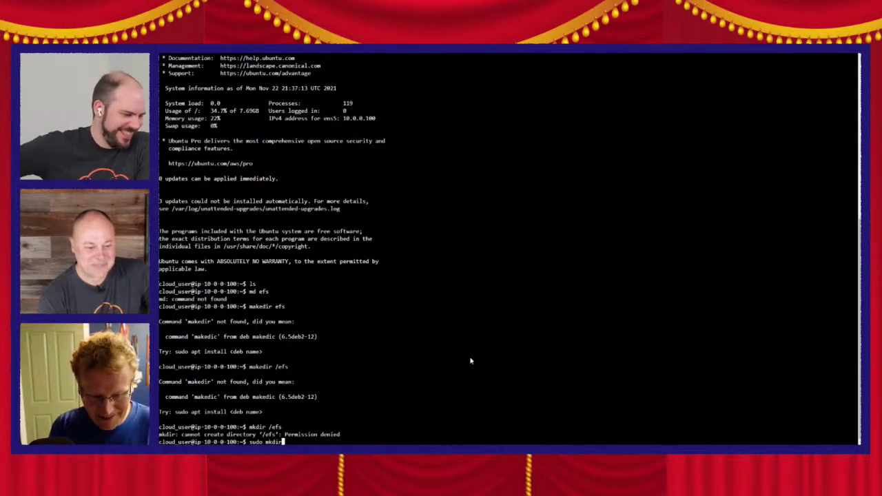
pyautogui.write('/efs')
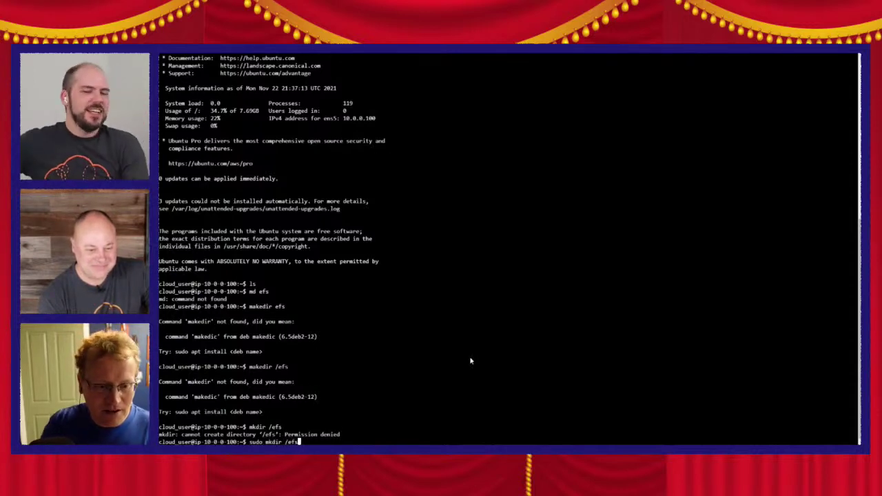
pyautogui.press('Return')
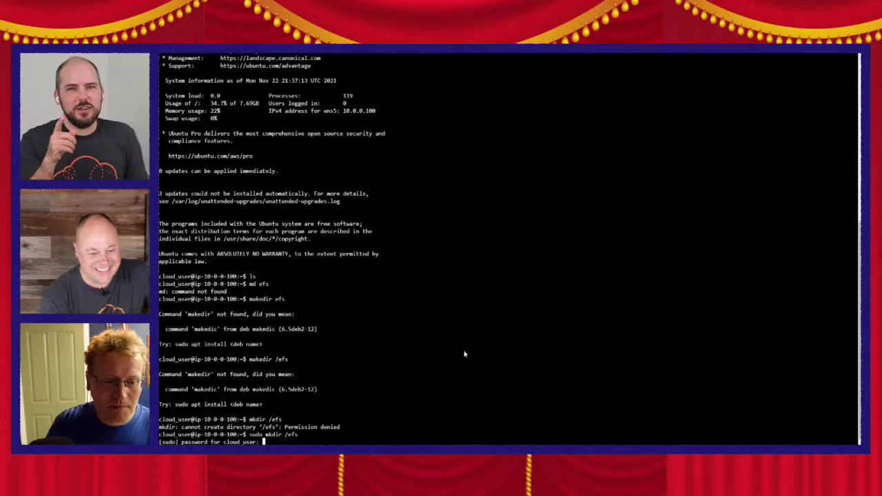
pyautogui.hotkey('ctrl', 'shift', 'Tab')
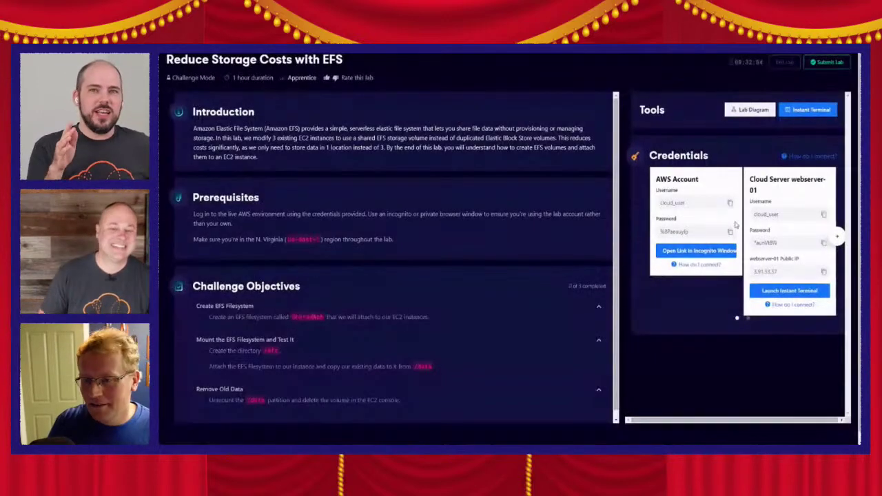
pyautogui.click(823, 244)
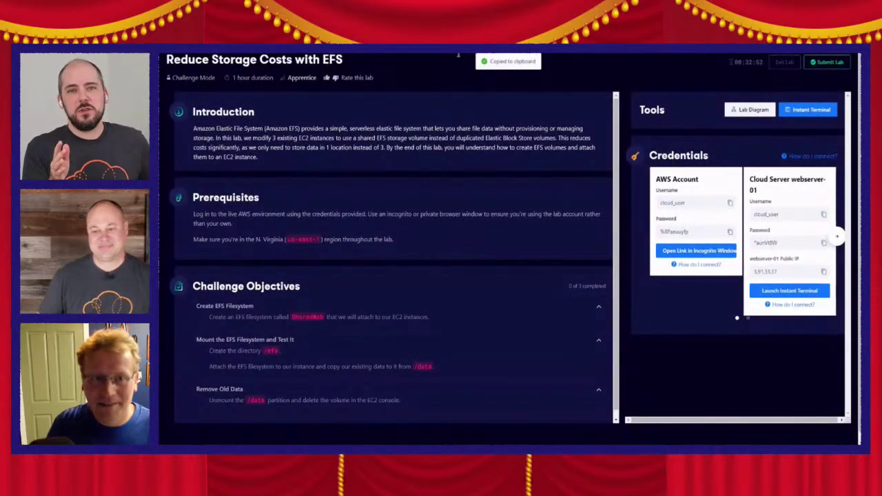
pyautogui.hotkey('ctrl', 'Tab')
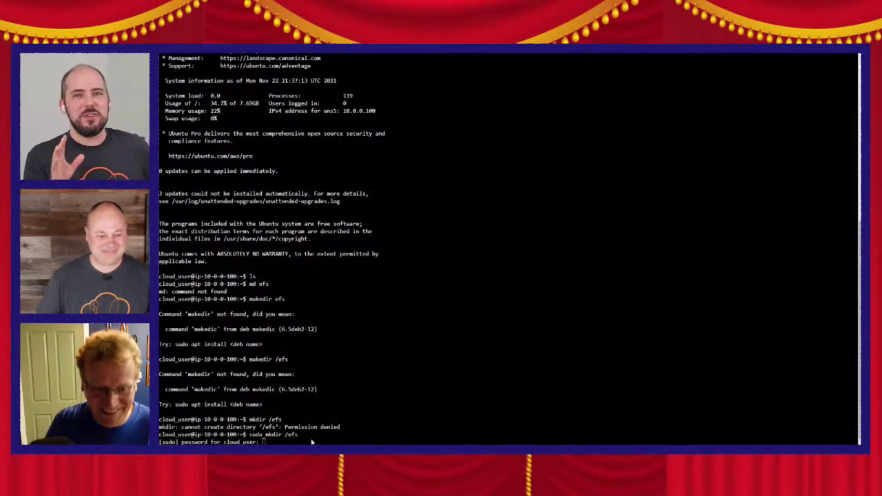
pyautogui.rightClick(312, 440)
pyautogui.click(347, 357)
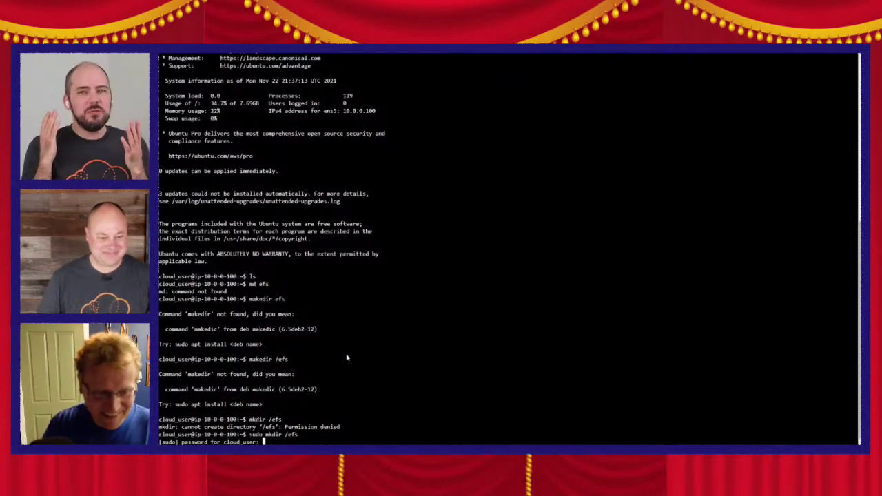
pyautogui.press('Return')
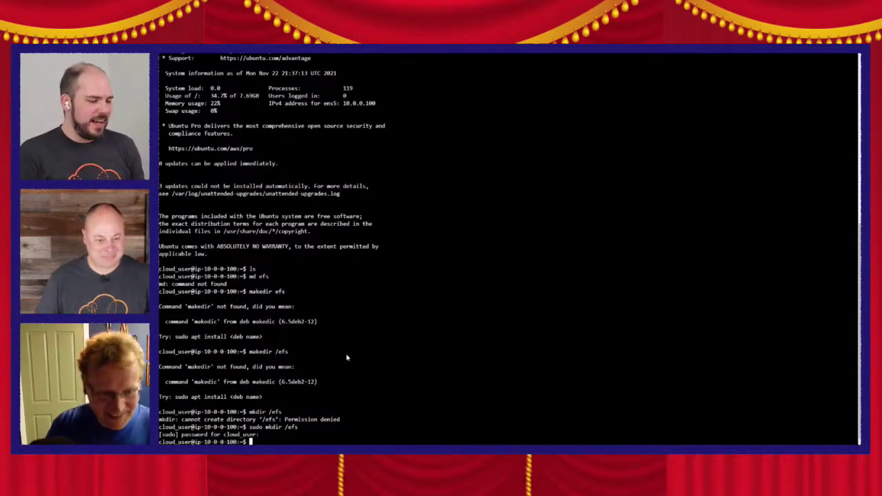
# List the current directory's contents and print the working directory path
pyautogui.write('ls')
pyautogui.press('Return')
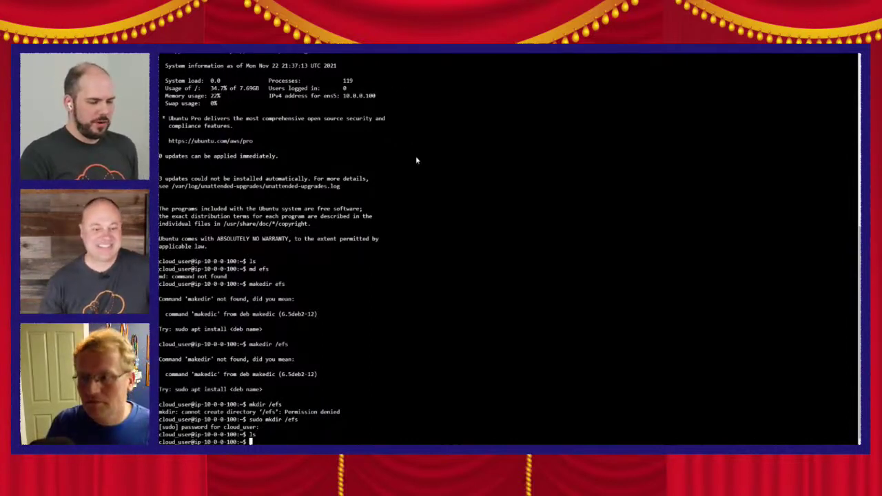
pyautogui.write('pwd')
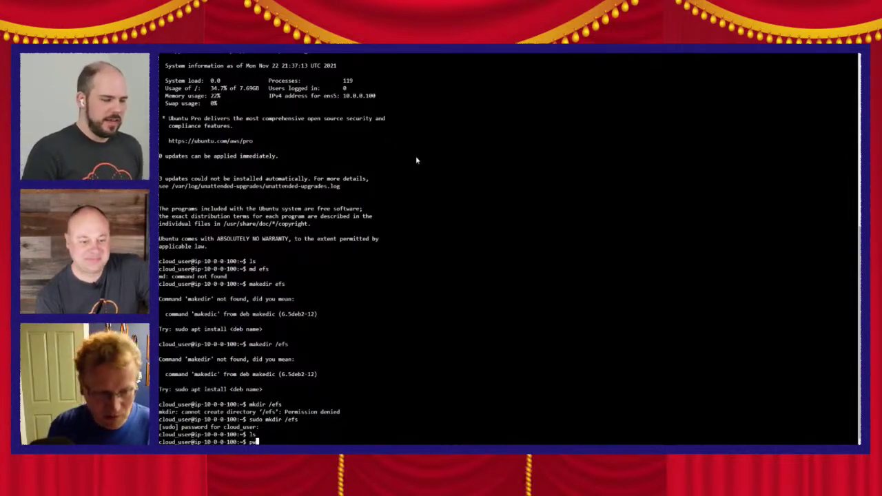
pyautogui.press('Return')
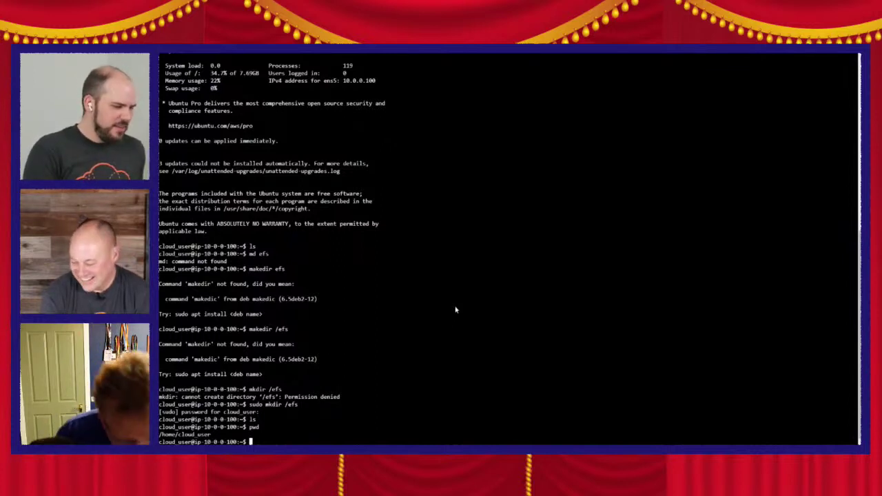
# List the root directory with ls -lah / and the current directory with ls -lars
pyautogui.write('ls ')
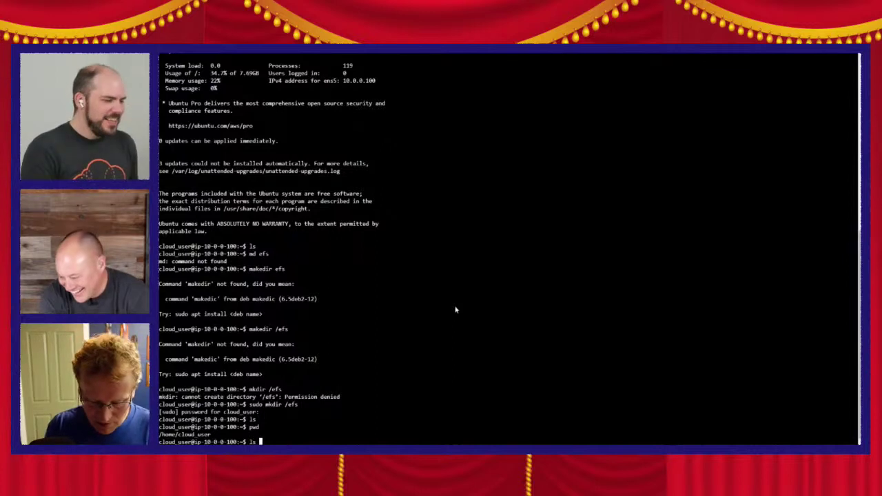
pyautogui.write('-lah/')
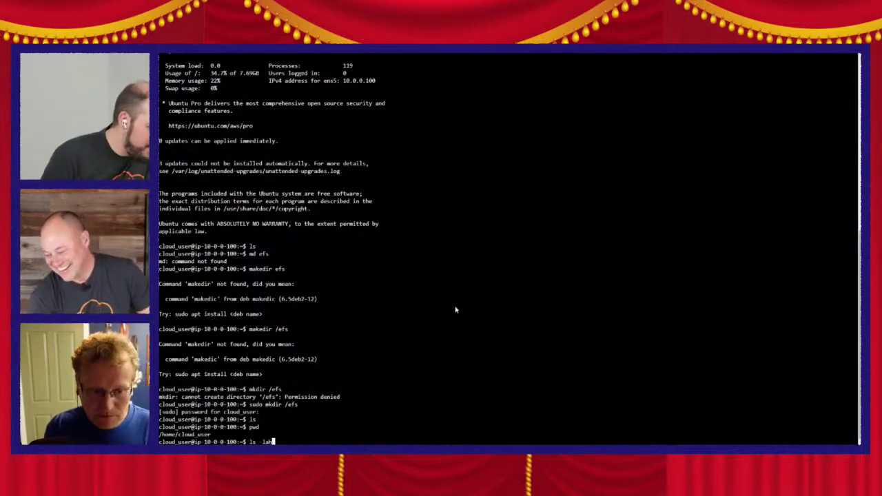
pyautogui.press('Return')
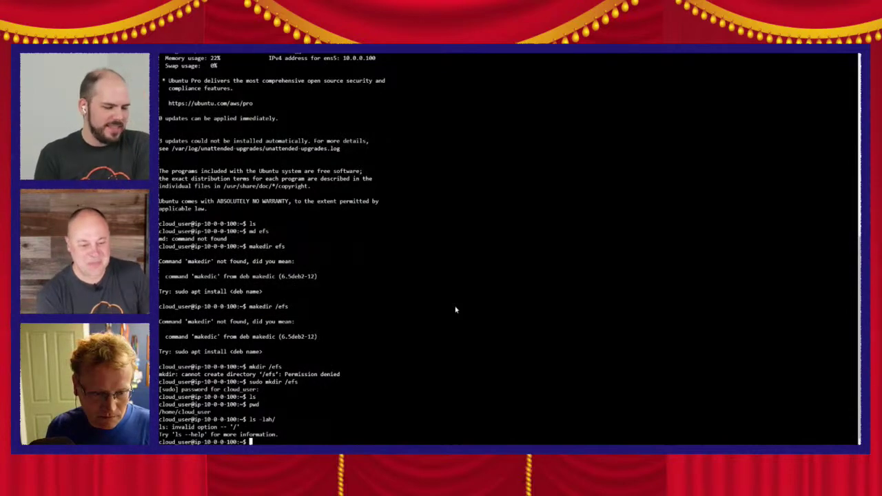
pyautogui.press('Up')
pyautogui.press('BackSpace')
pyautogui.write('/')
pyautogui.press('Return')
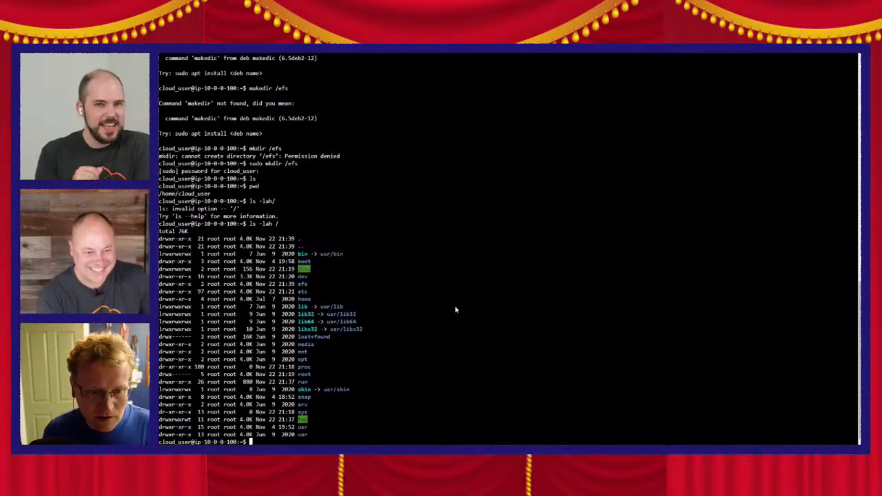
pyautogui.write('ls -lars')
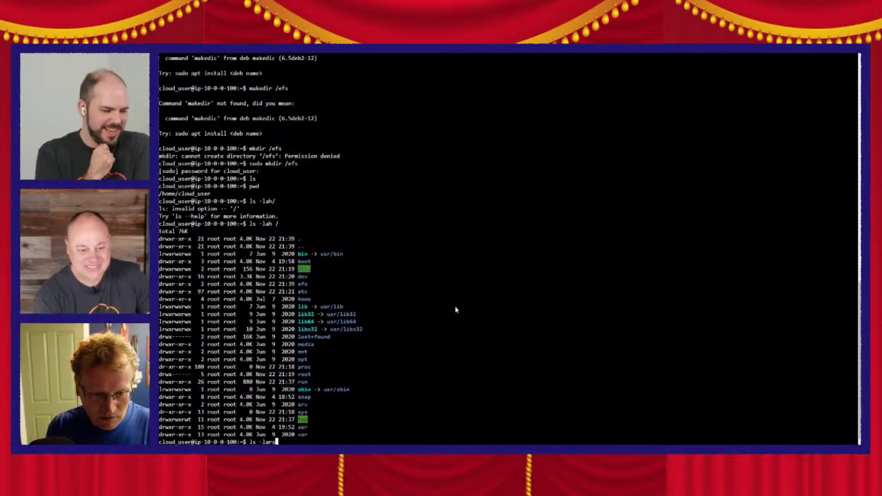
pyautogui.press('Return')
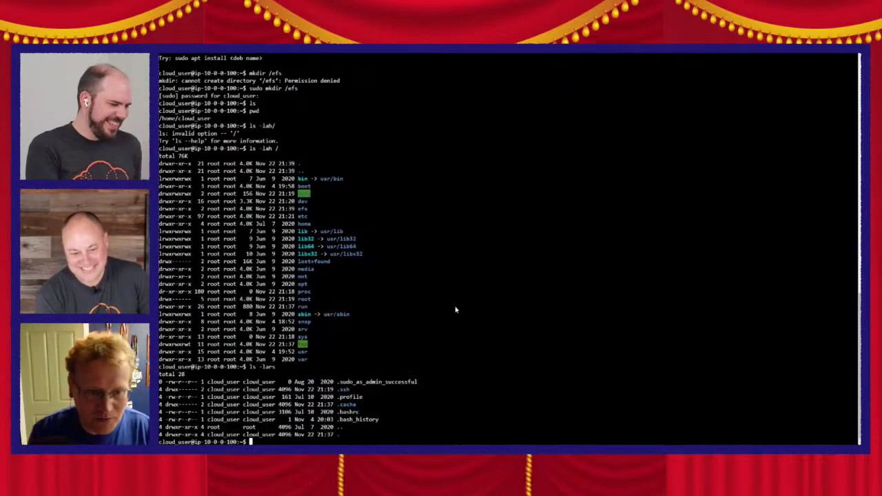
# Change the working directory to /efs, correcting the relative path efs to the absolute path
pyautogui.write('cd efs')
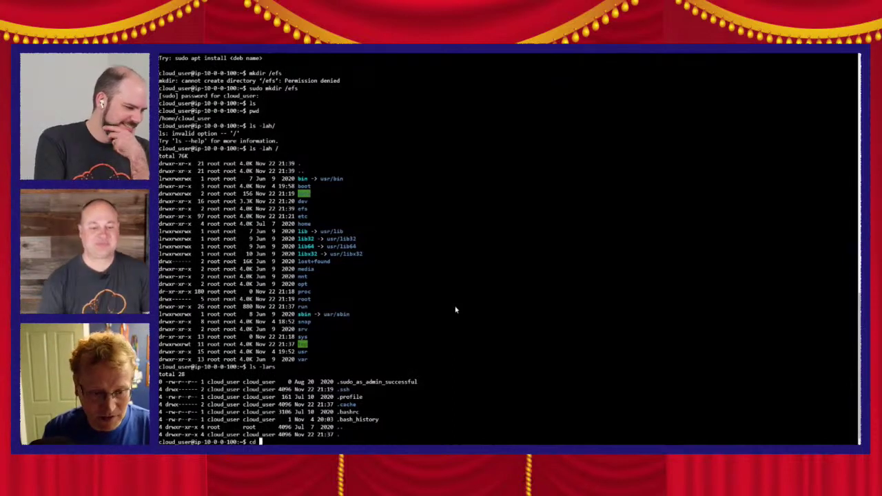
pyautogui.press('Return')
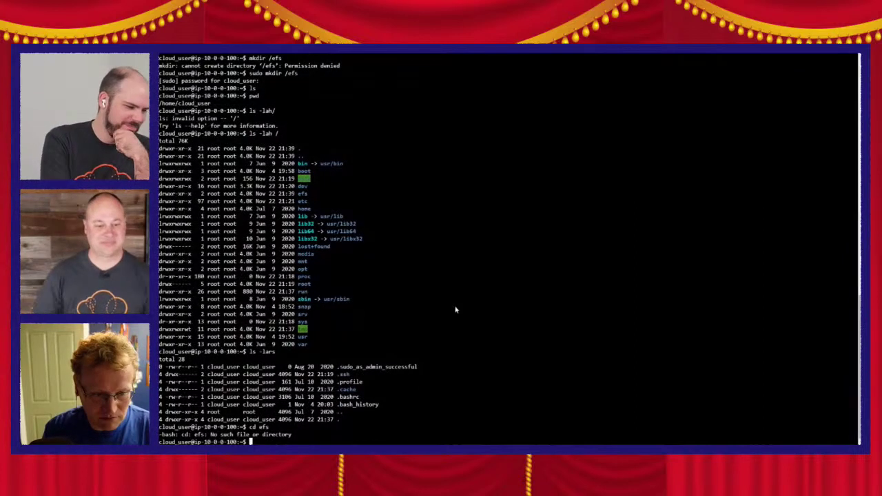
pyautogui.press('Up')
pyautogui.press('Left')
pyautogui.press('Left')
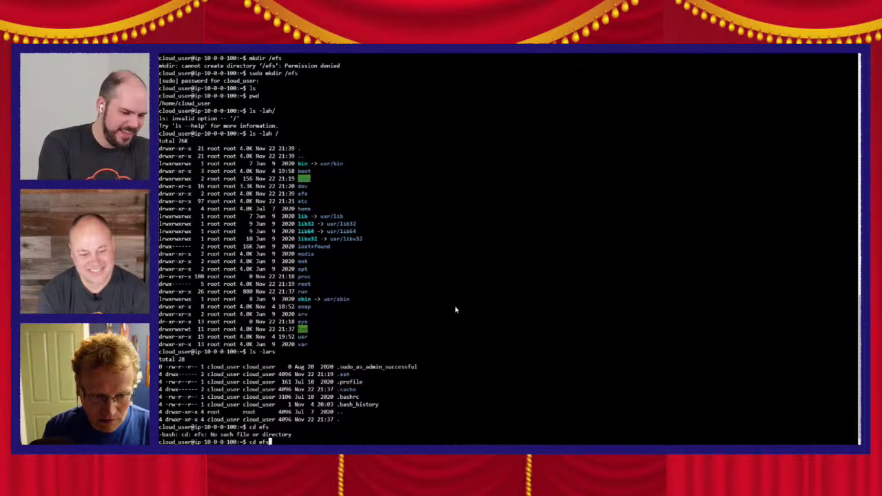
pyautogui.press('Left')
pyautogui.write('/')
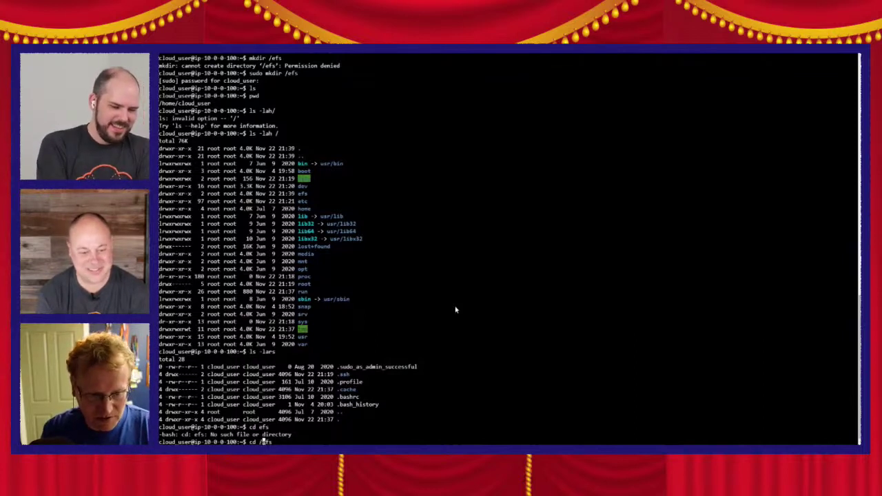
pyautogui.press('Return')
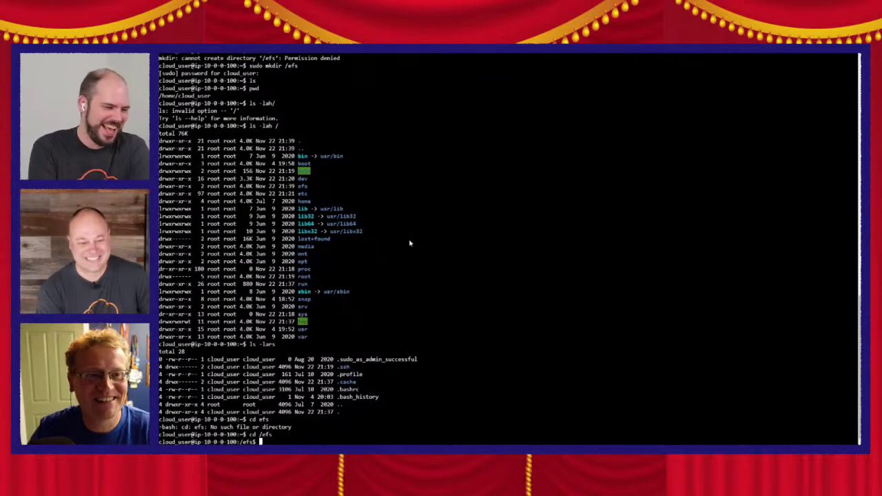
# Switch to the AWS console, open the SharedWeb file system's attach instructions, and copy the EFS mount helper command for mounting via DNS
pyautogui.click(336, 54)
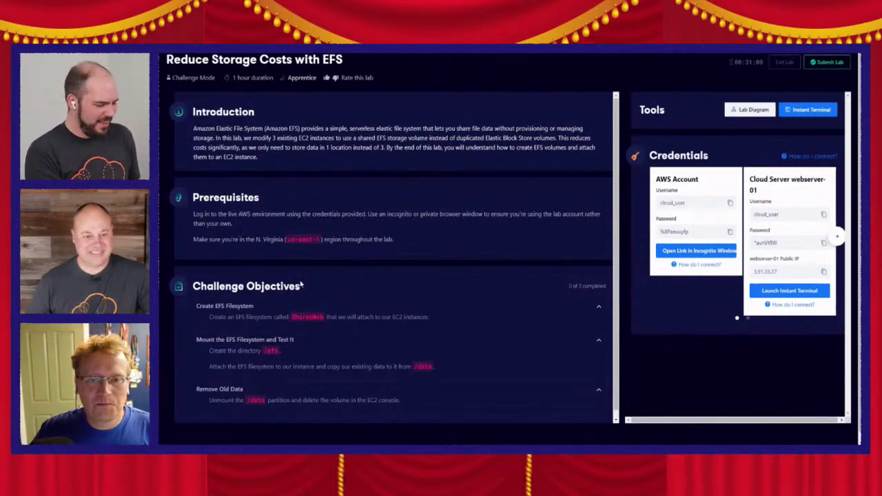
pyautogui.hotkey('alt', 'Tab')
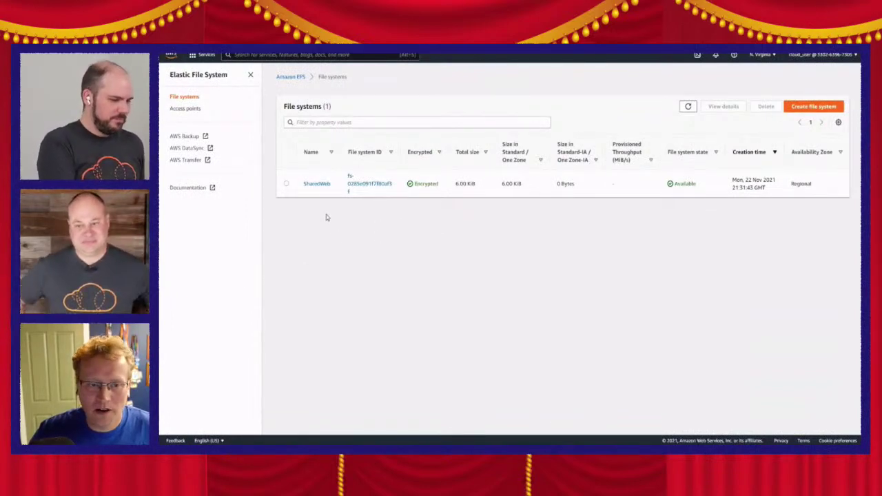
pyautogui.click(316, 183)
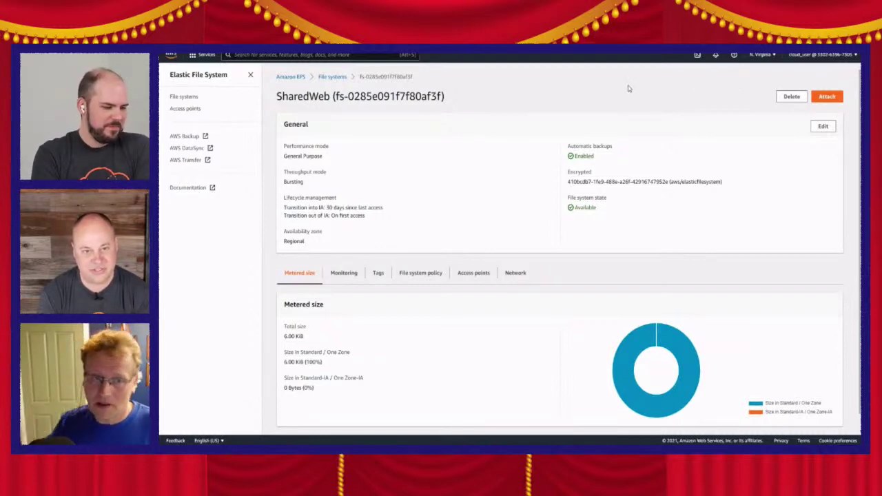
pyautogui.click(828, 97)
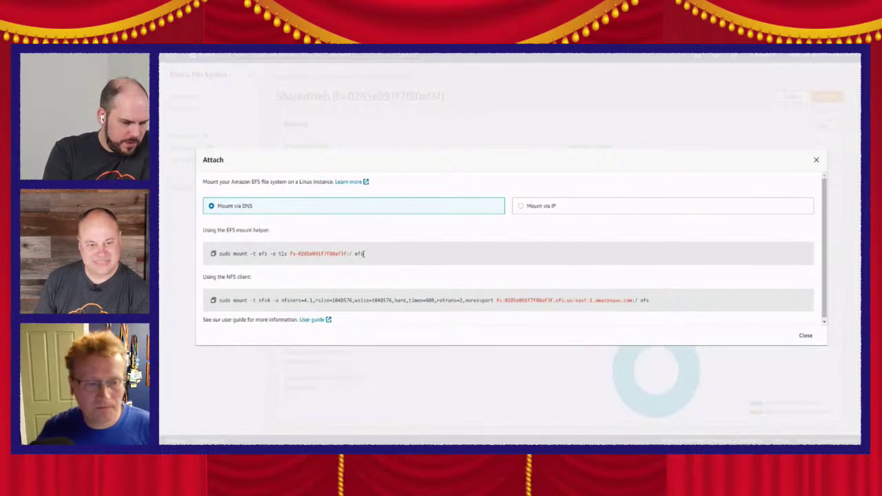
pyautogui.click(213, 253)
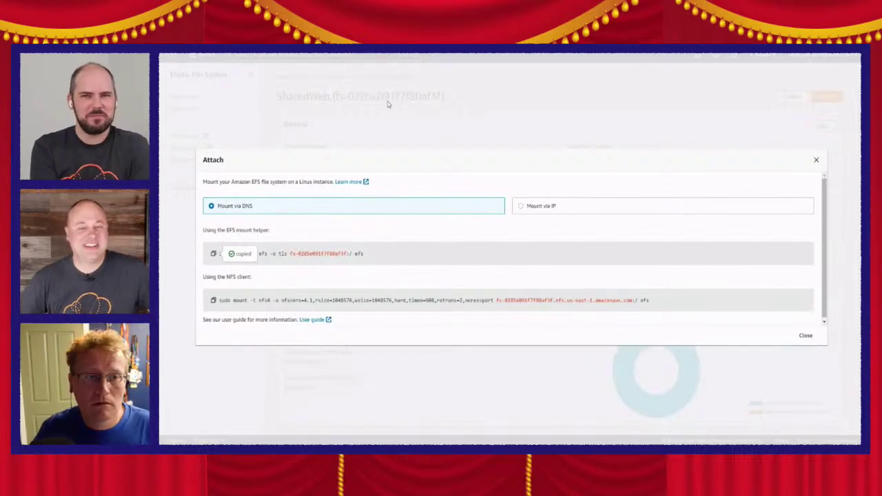
# Switch back to the webserver-01 terminal and open the manual page for mount
pyautogui.click(368, 56)
pyautogui.hotkey('ctrl', 'Tab')
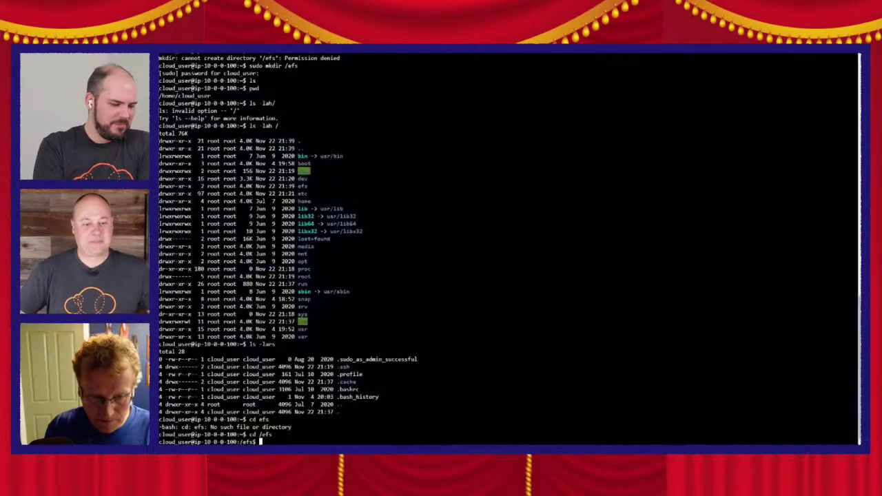
pyautogui.write('man mount')
pyautogui.press('Return')
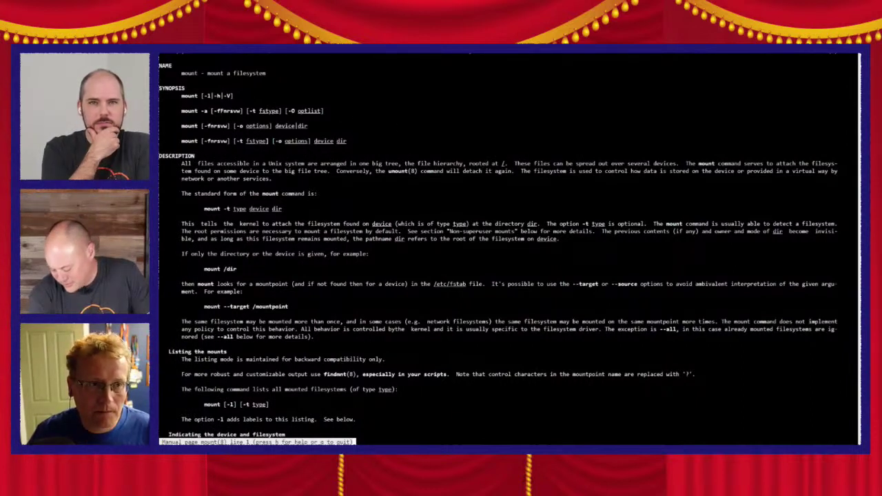
# Enlarge the terminal's browser zoom to 150%
pyautogui.click(854, 54)
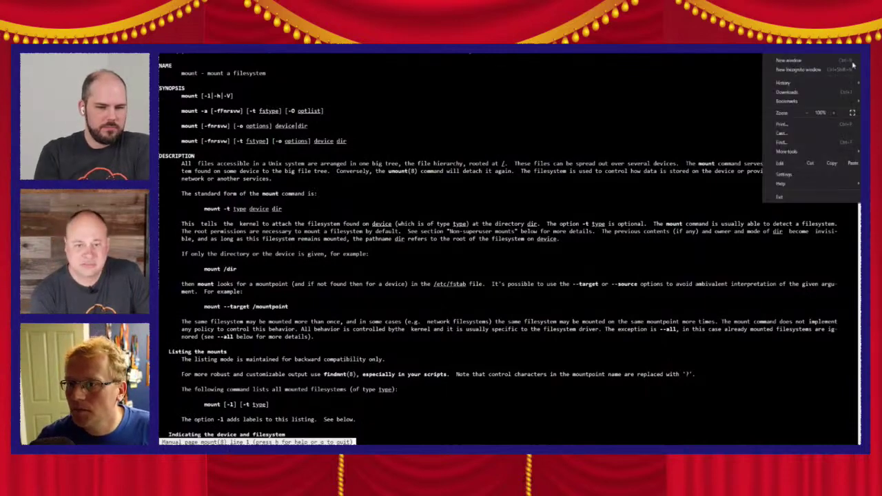
pyautogui.click(833, 113)
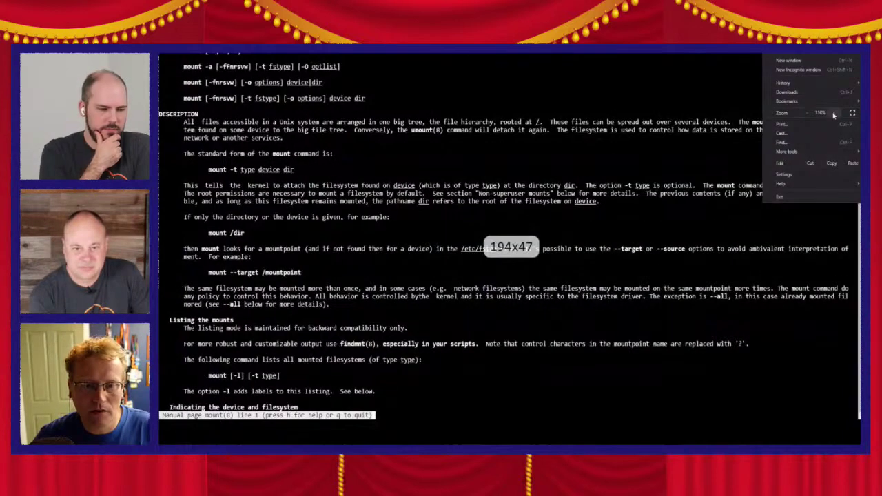
pyautogui.click(833, 114)
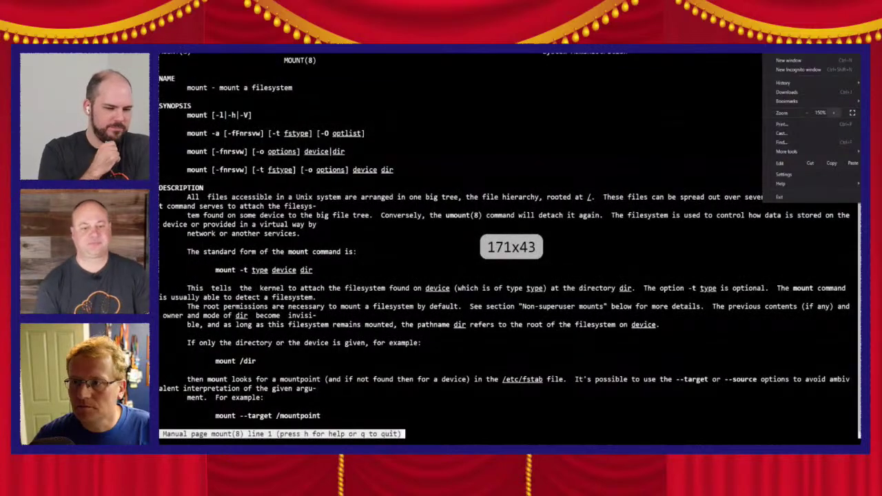
pyautogui.click(402, 281)
pyautogui.scroll(6, 402, 281)
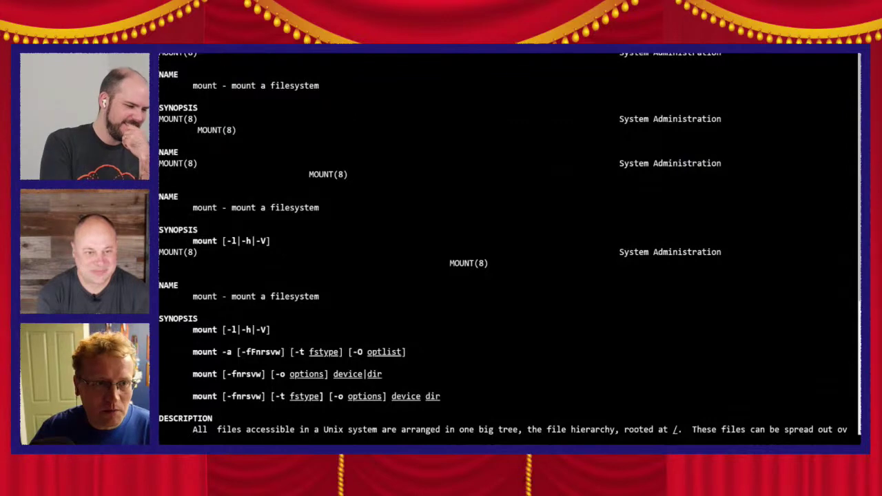
# Review the SharedWeb mount commands in the AWS Attach dialog and return to the terminal
pyautogui.hotkey('ctrl', 'Tab')
pyautogui.hotkey('ctrl', 'shift', 'Tab')
pyautogui.hotkey('ctrl', 'shift', 'Tab')
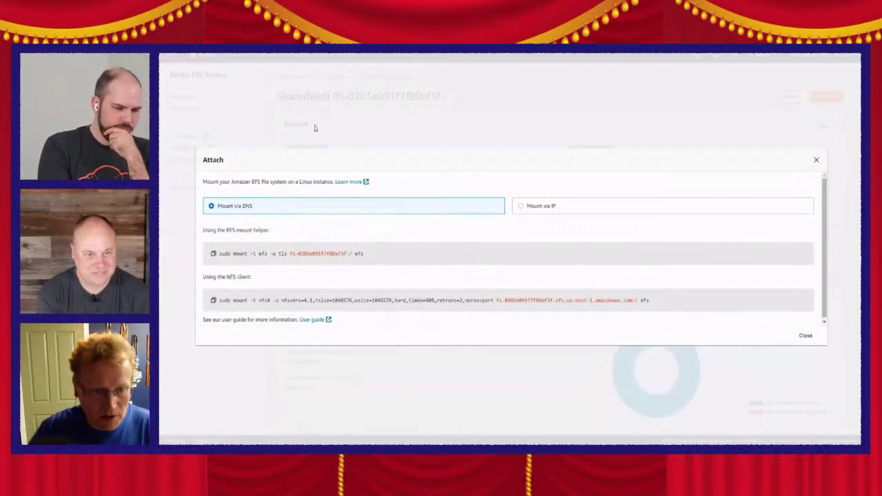
pyautogui.hotkey('alt', 'Tab')
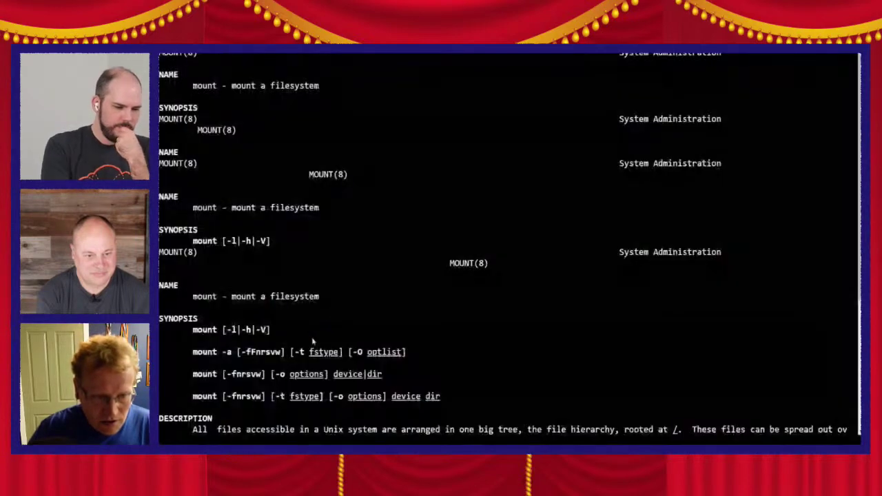
# Read the synopsis and description in the mount manual, including the standard form of the command
pyautogui.scroll(-2, 312, 340)
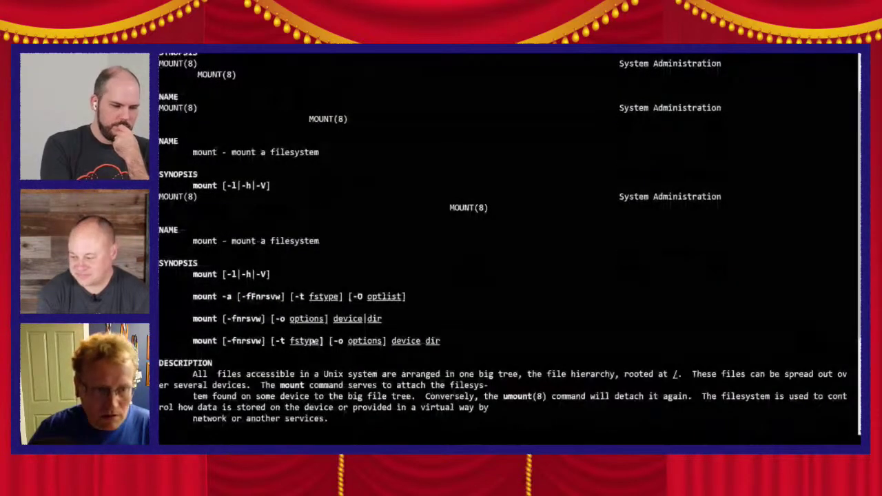
pyautogui.scroll(-4, 346, 352)
pyautogui.scroll(6, 347, 352)
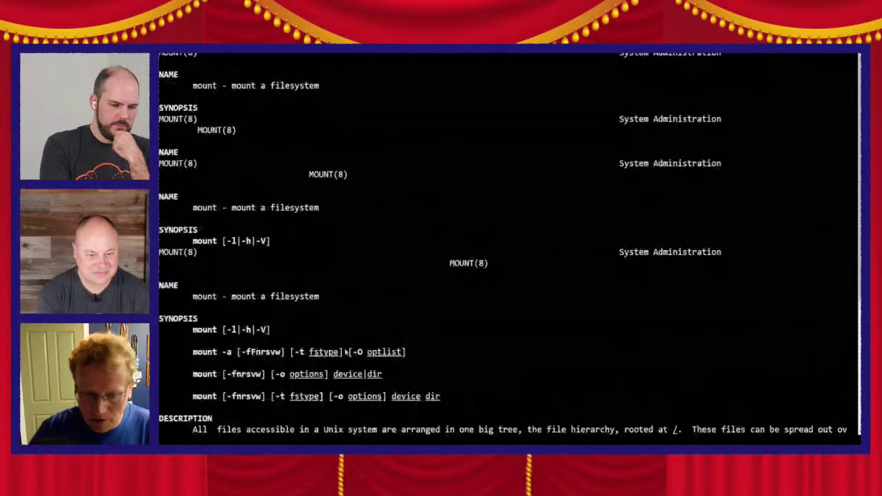
pyautogui.scroll(-4, 346, 352)
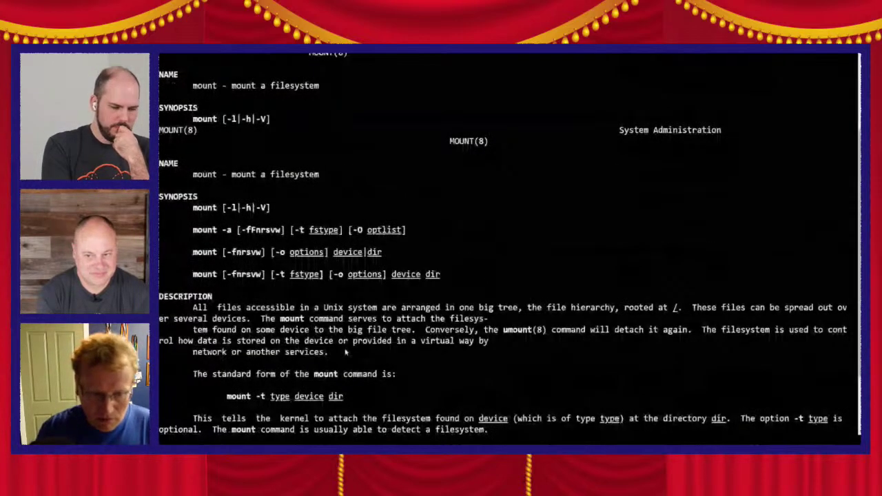
pyautogui.scroll(-3, 346, 352)
pyautogui.scroll(-1, 473, 431)
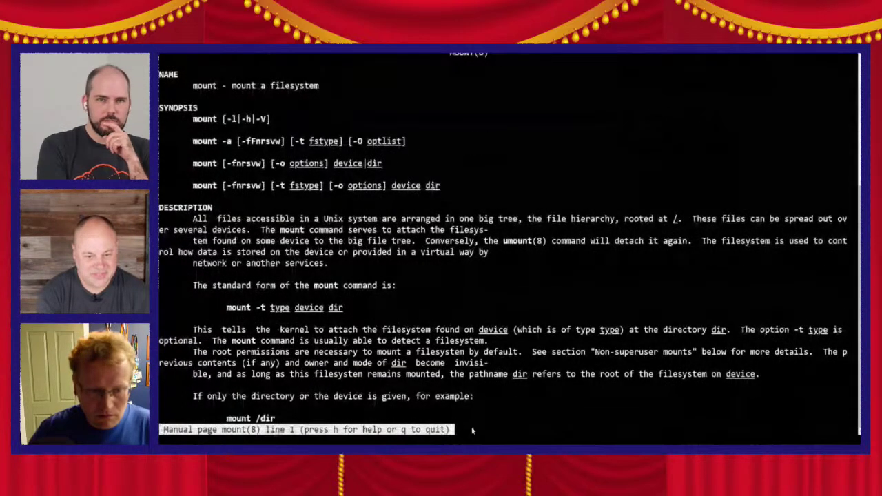
pyautogui.scroll(-2, 481, 418)
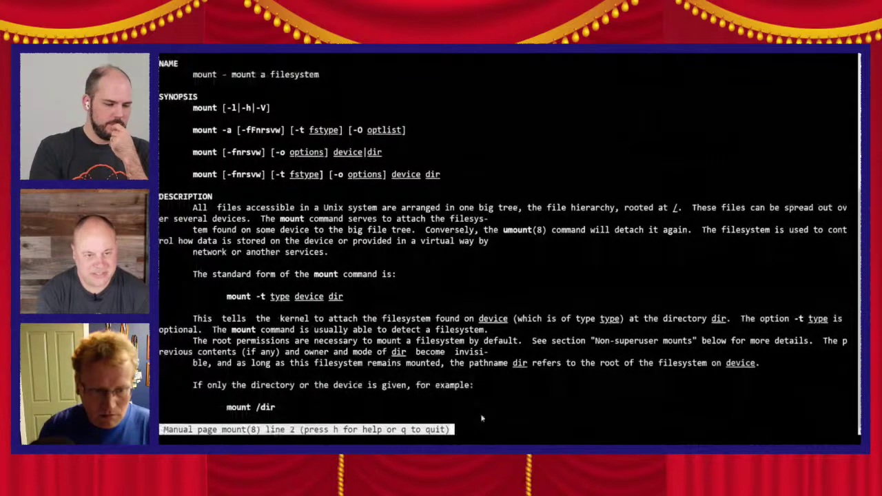
pyautogui.scroll(-4, 482, 418)
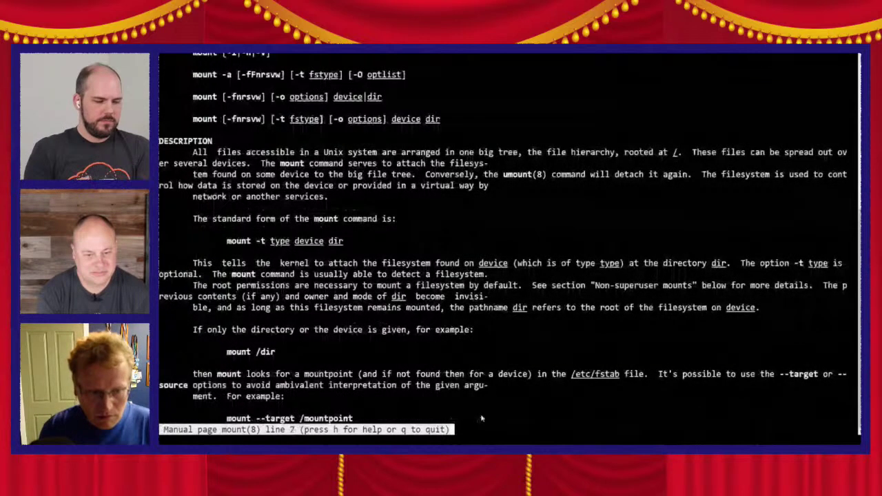
pyautogui.scroll(-3, 481, 418)
# Clear the terminal after quitting the manual, and reopen the mount manual page at the enlarged text size
pyautogui.write('qclear')
pyautogui.press('Return')
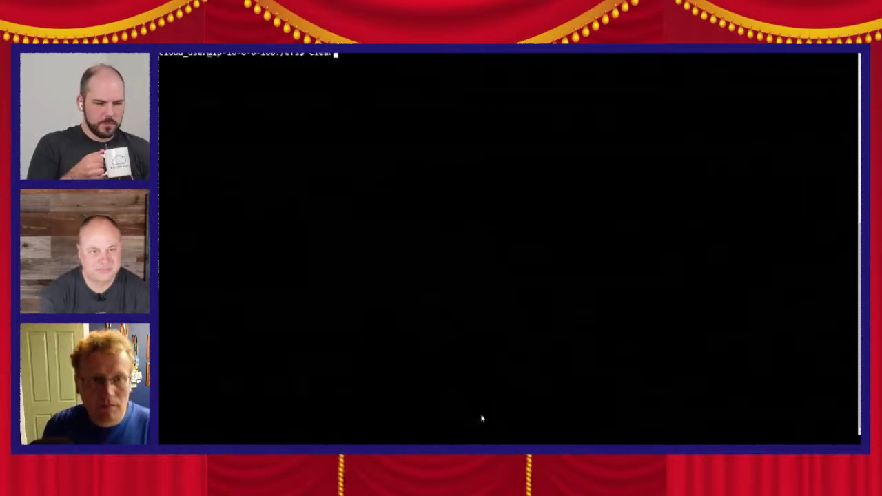
pyautogui.write('man fstab')
pyautogui.press('Return')
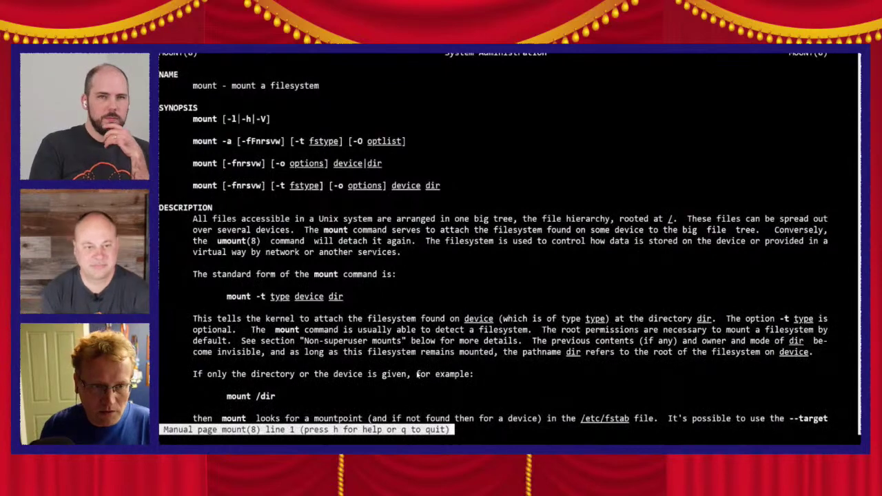
# Read the mount manual from the synopsis through listing the mounts to indicating the device and filesystem
pyautogui.press('Down')
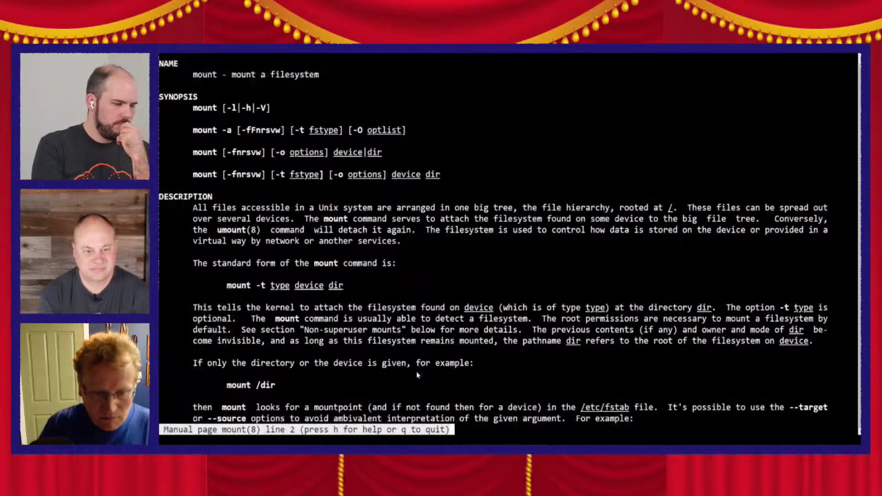
pyautogui.press('Down')
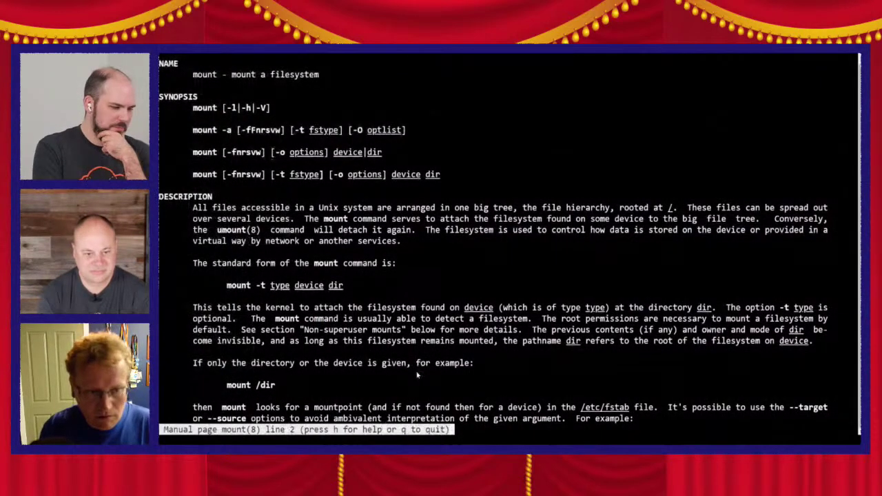
pyautogui.press('Down')
pyautogui.press('Down')
pyautogui.press('Down')
pyautogui.press('Down')
pyautogui.press('Down')
pyautogui.press('Down')
pyautogui.press('Down')
pyautogui.press('Down')
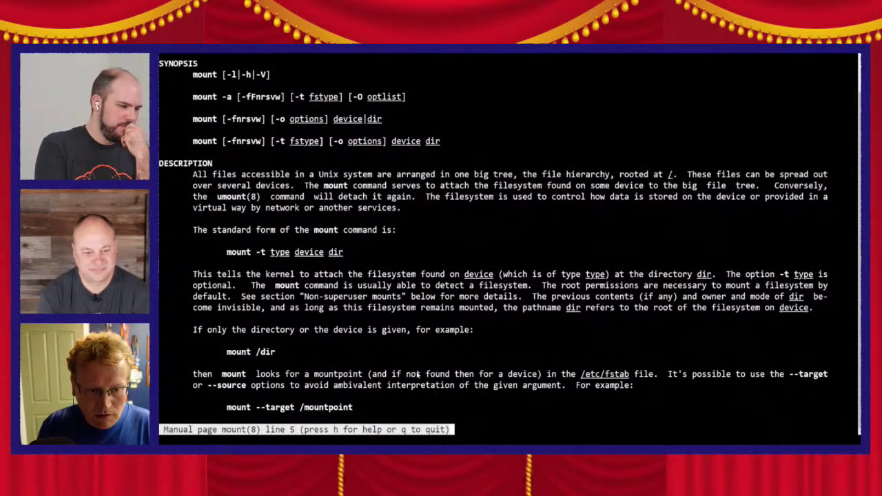
pyautogui.press('Down')
pyautogui.press('Down')
pyautogui.press('Down')
pyautogui.press('Down')
pyautogui.press('Down')
pyautogui.press('Down')
pyautogui.press('Down')
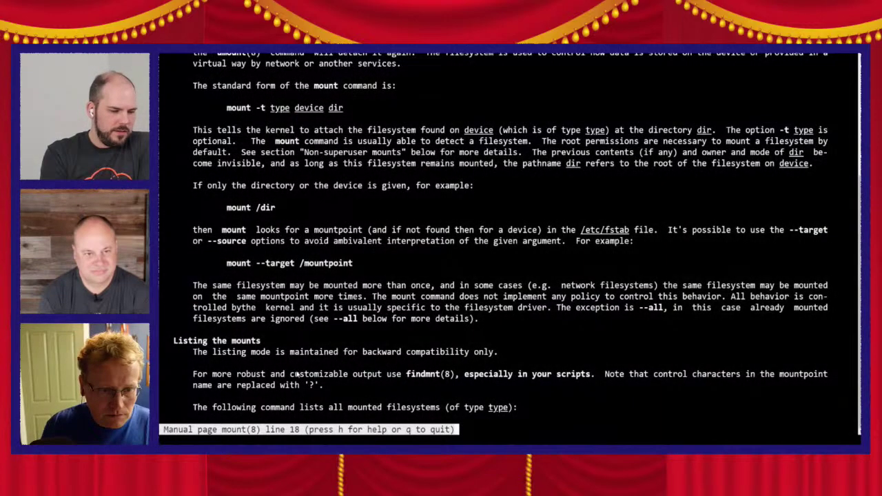
pyautogui.scroll(-3, 296, 374)
pyautogui.scroll(-4, 297, 374)
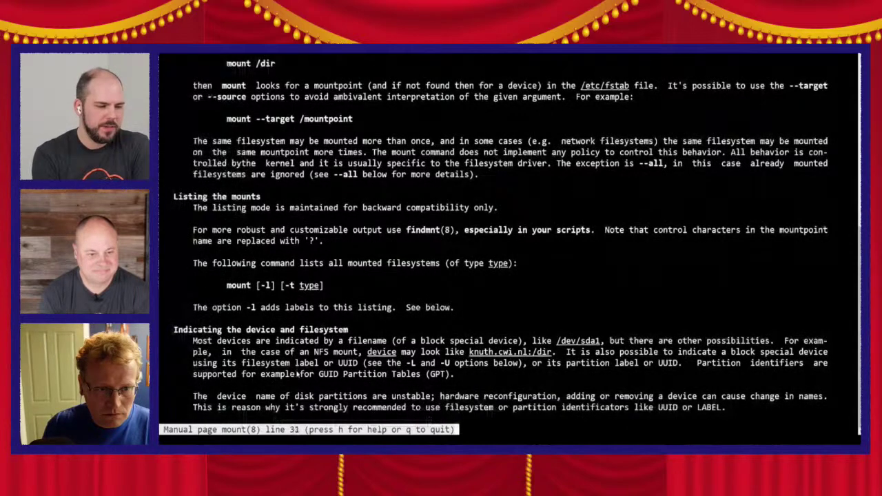
pyautogui.scroll(-2, 296, 374)
pyautogui.scroll(-5, 296, 374)
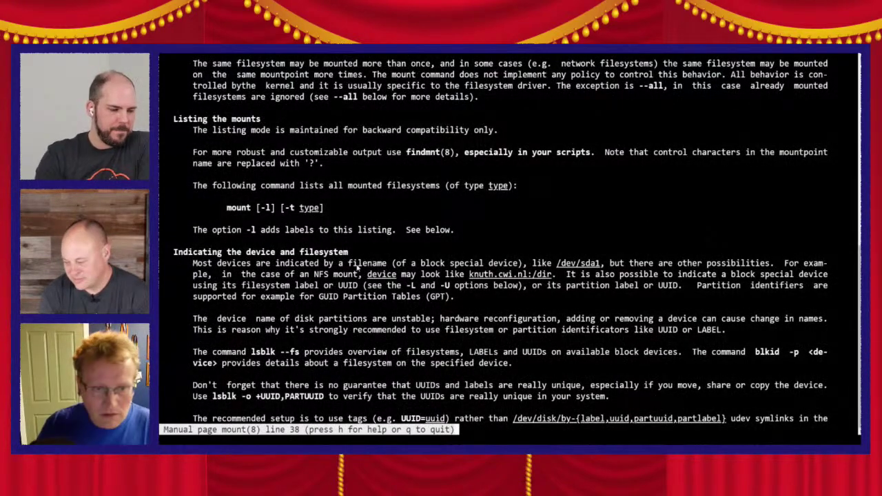
# Compare the EFS mount helper command in the Attach dialog with the manual's section on indicating the device and filesystem
pyautogui.hotkey('alt', 'Tab')
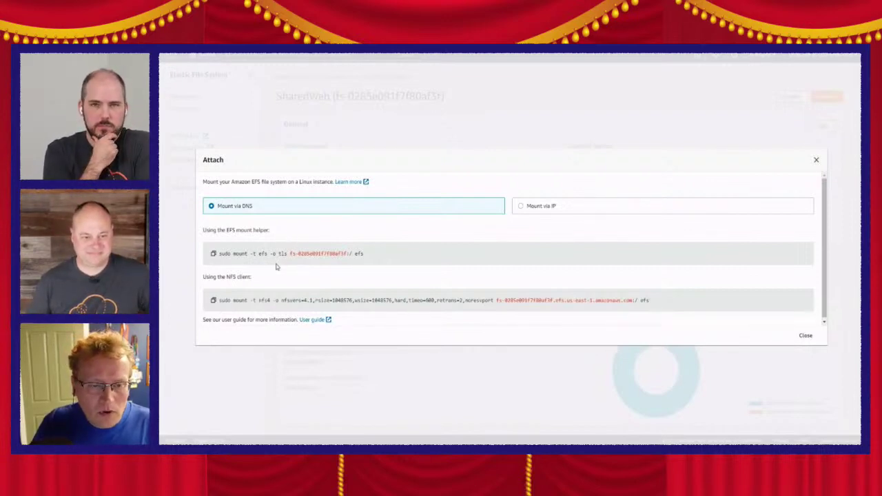
pyautogui.hotkey('alt', 'Tab')
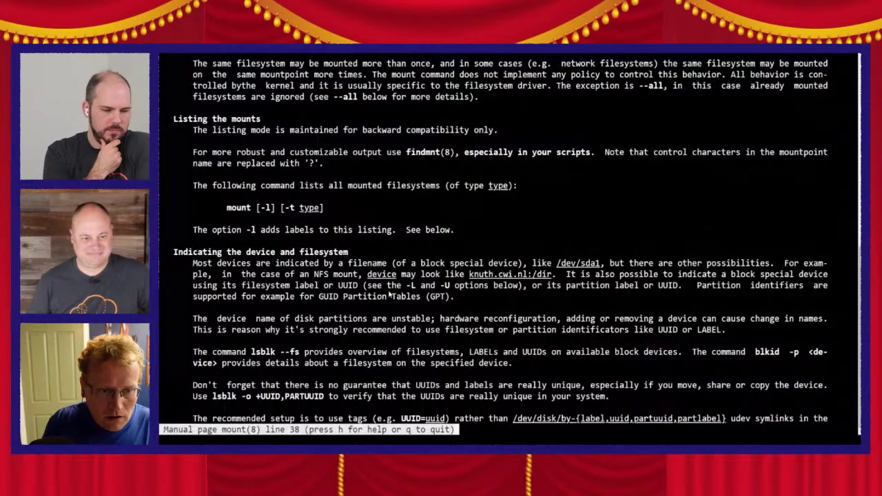
pyautogui.scroll(-6, 390, 294)
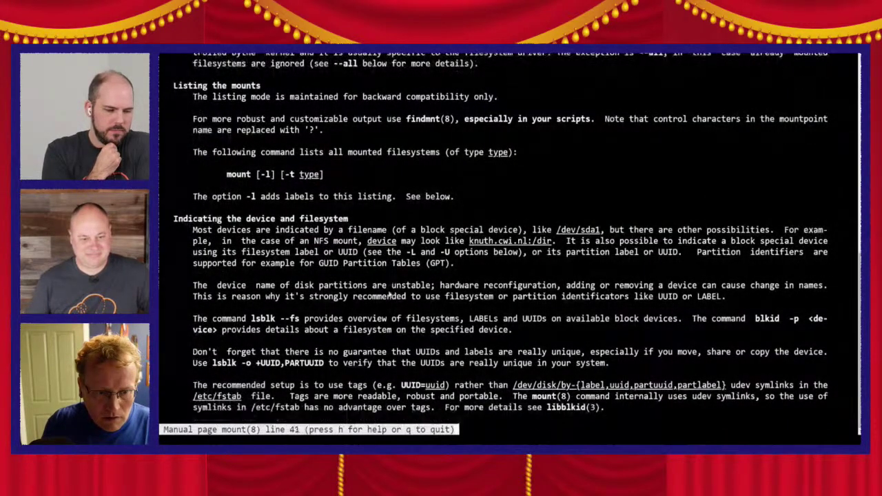
# Copy the EFS mount helper command from the Attach dialog, quit the mount manual, and paste the command at the webserver-01 prompt
pyautogui.scroll(-12, 389, 295)
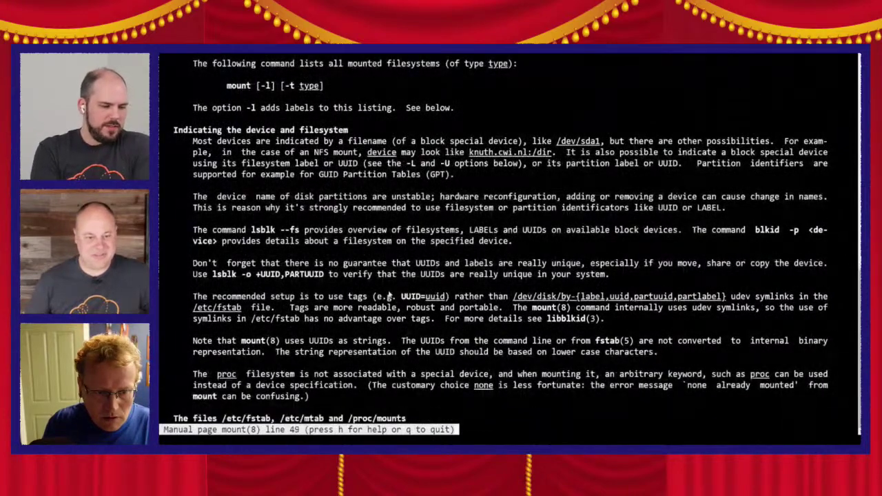
pyautogui.scroll(-11, 388, 294)
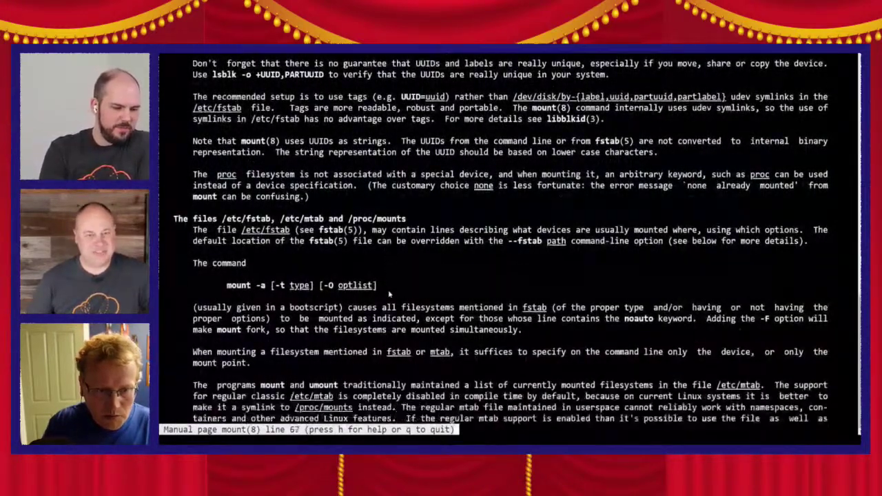
pyautogui.hotkey('alt', 'Tab')
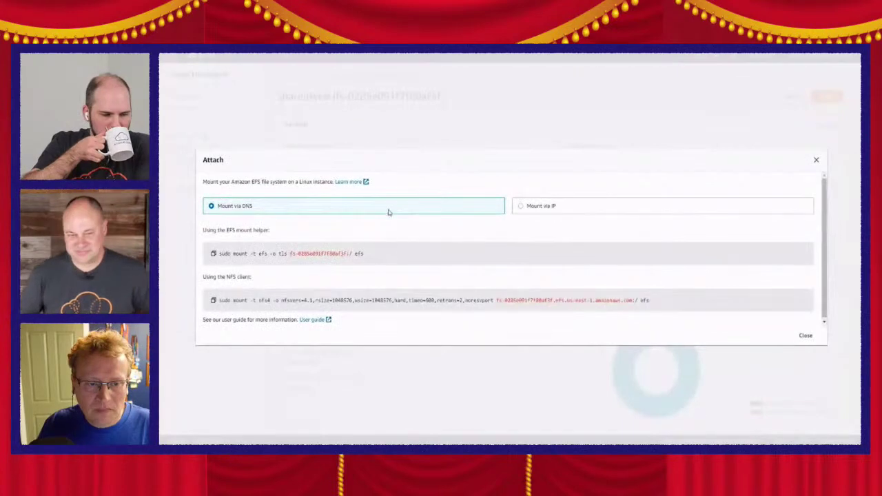
pyautogui.click(214, 253)
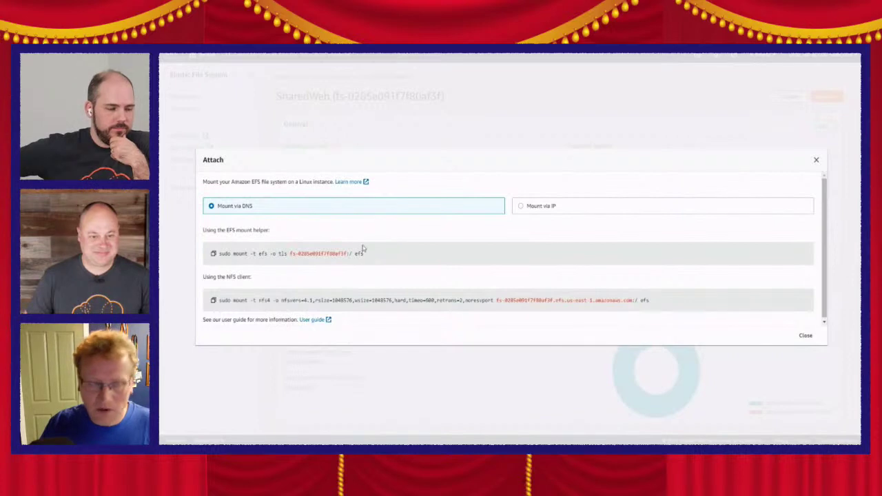
pyautogui.hotkey('alt', 'Tab')
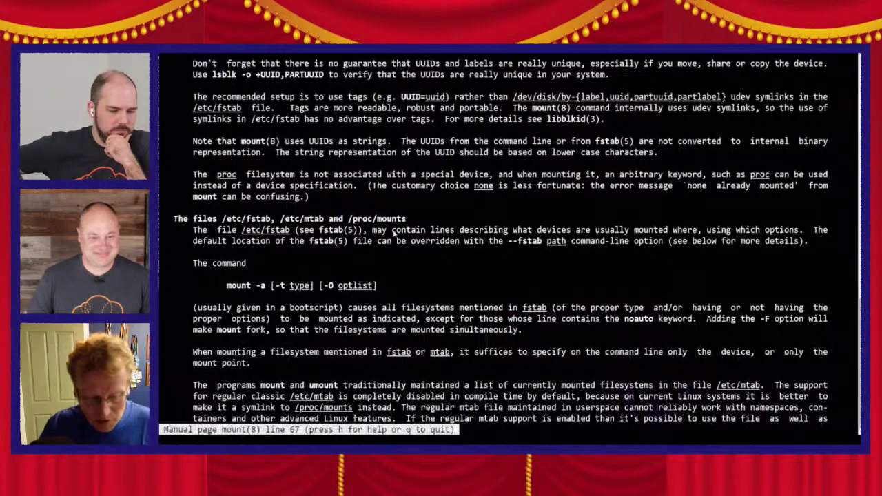
pyautogui.press('q')
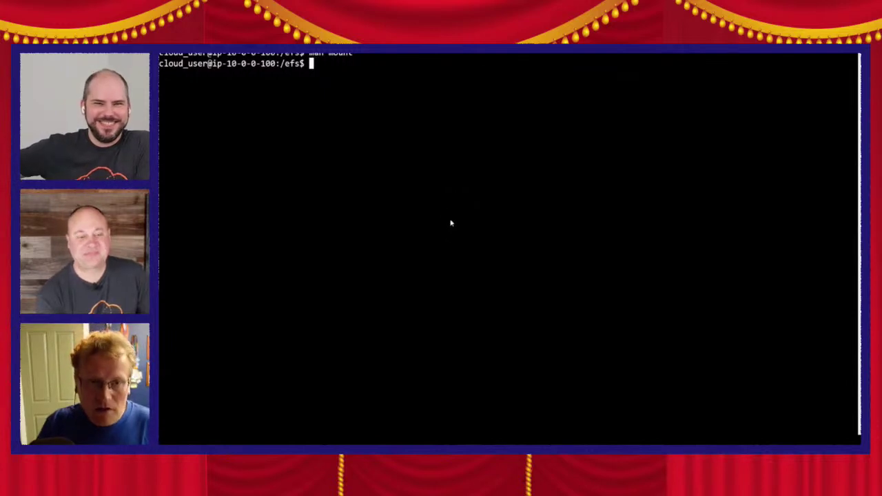
pyautogui.rightClick(363, 86)
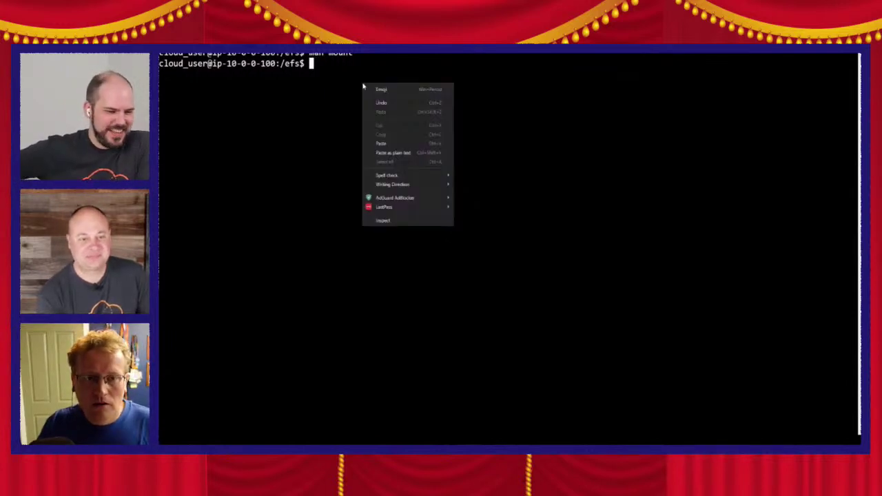
pyautogui.click(391, 142)
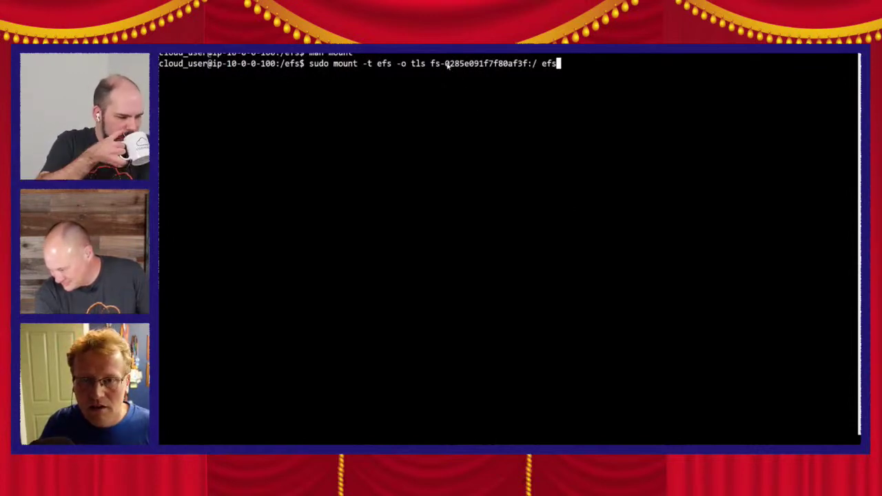
# Close the SharedWeb Attach dialog and try to run the pasted EFS mount command from inside the /efs directory
pyautogui.hotkey('alt', 'Tab')
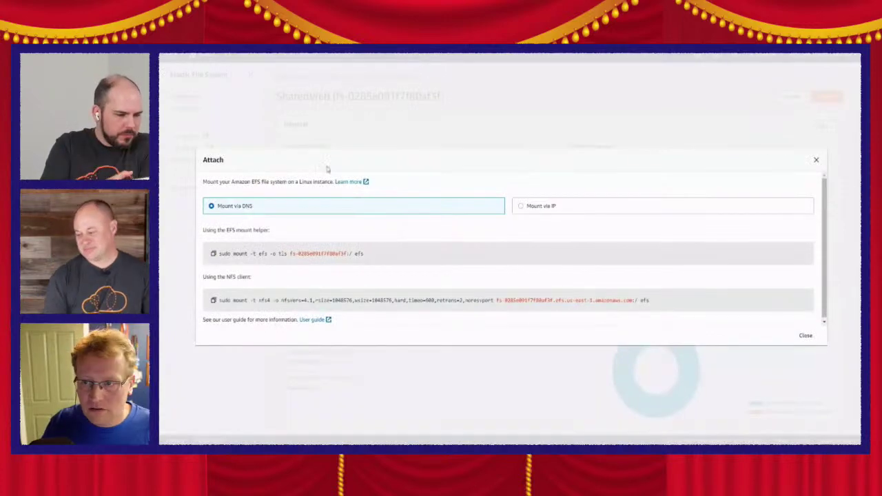
pyautogui.click(816, 159)
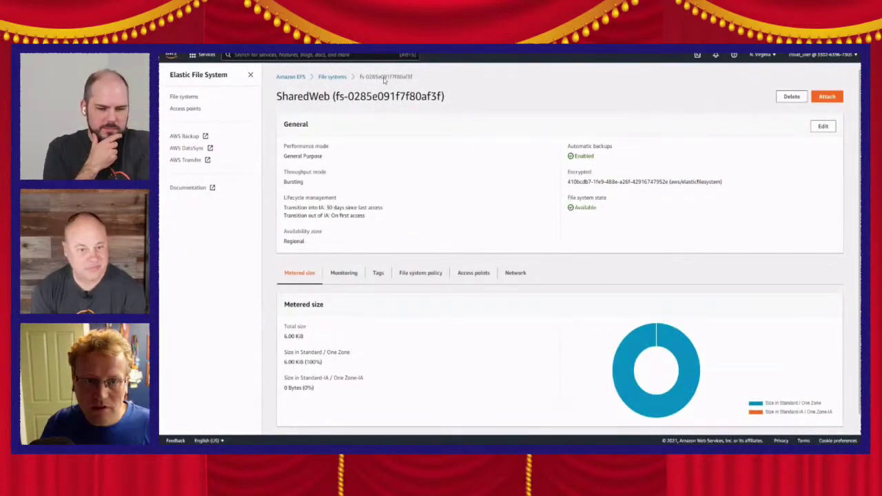
pyautogui.hotkey('alt', 'Tab')
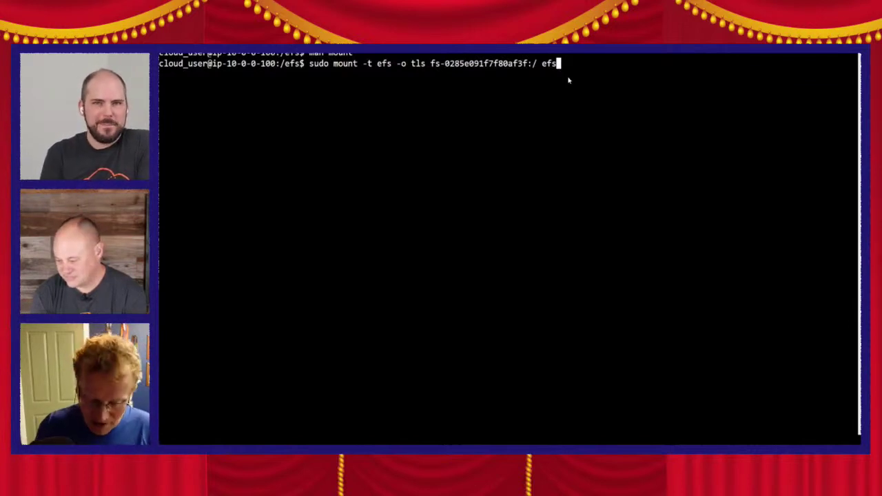
pyautogui.press('Return')
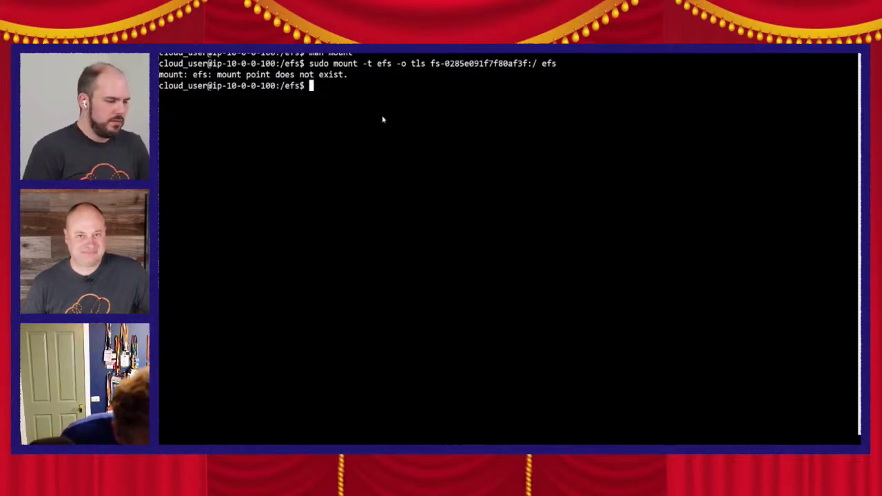
# Move the terminal session up from /efs to the root directory
pyautogui.write('cd..')
pyautogui.press('Return')
pyautogui.write('cd ..')
pyautogui.press('Return')
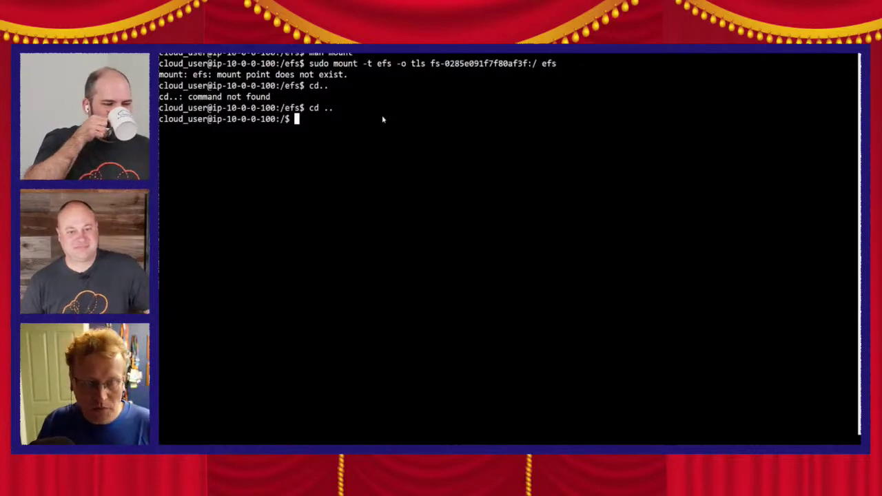
# Try to mount fs-0285e091f7f80af3f:/ on efs from the root directory by rerunning the earlier EFS mount helper command
pyautogui.write('cd ..')
pyautogui.press('BackSpace')
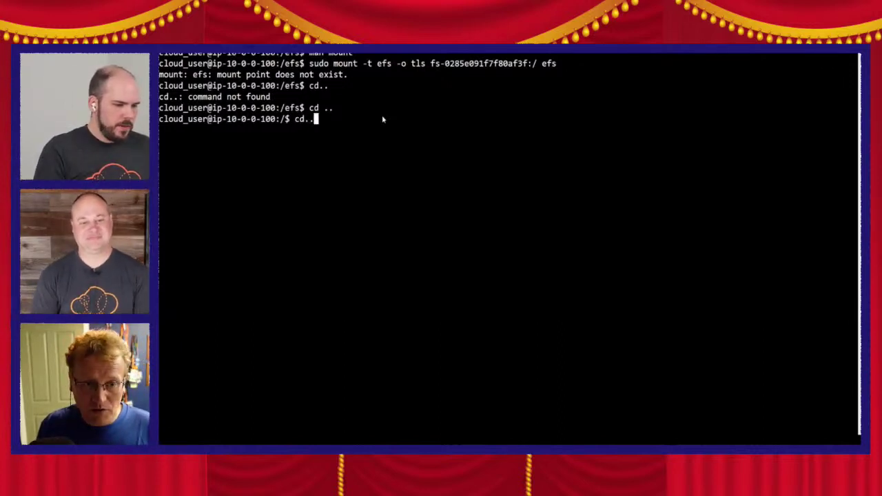
pyautogui.press('Up')
pyautogui.press('Up')
pyautogui.press('Up')
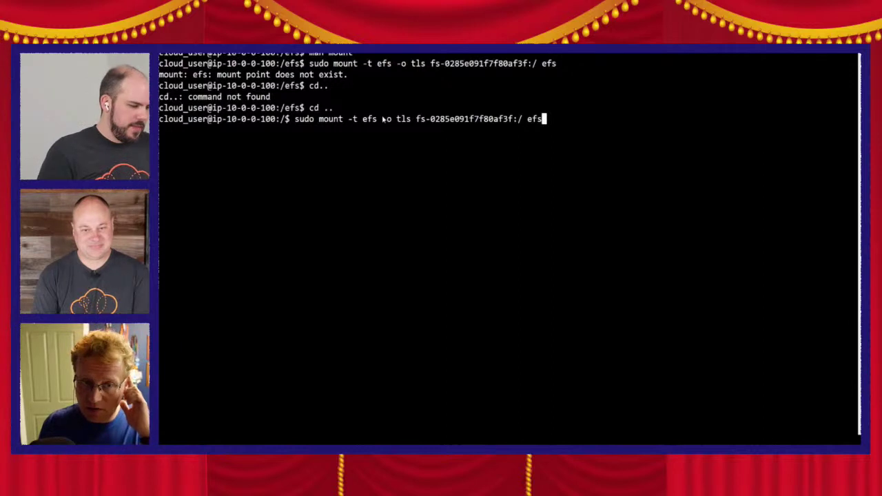
pyautogui.press('Return')
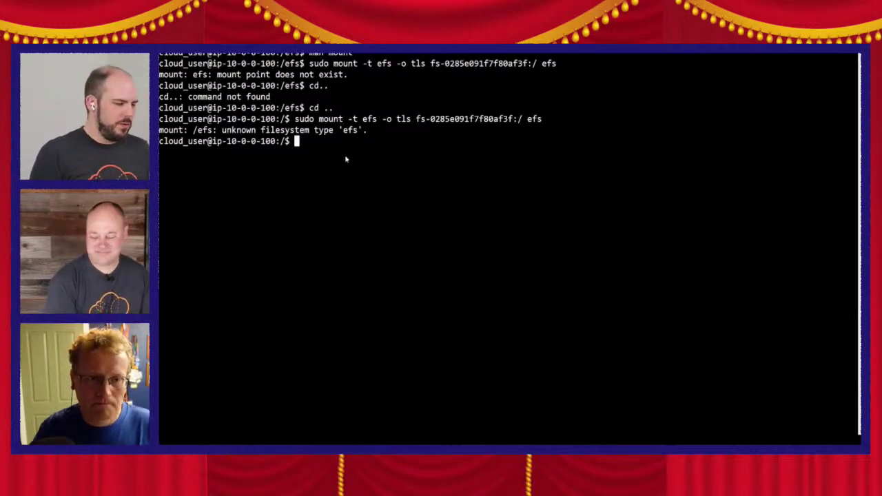
# Edit the recalled command to sudo mount -t efs -o tls fs-0285e091f7f80af3f:/ /efs and try running it
pyautogui.press('Up')
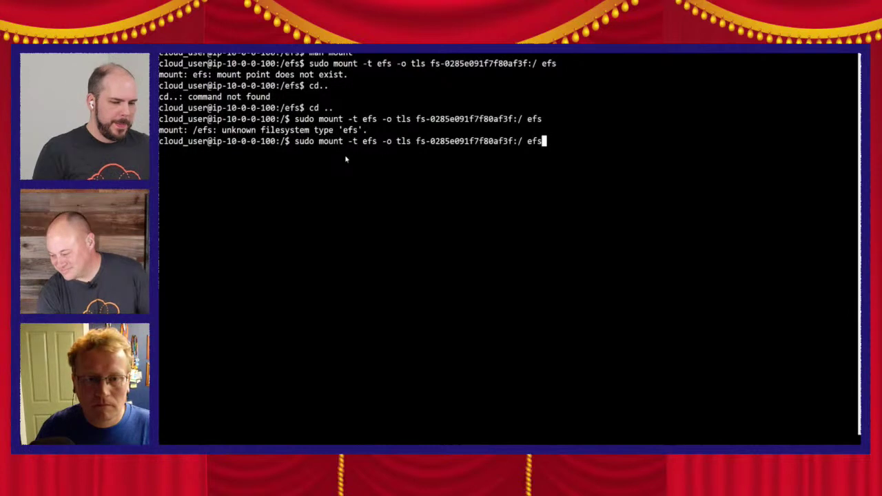
pyautogui.press('Left')
pyautogui.press('Left')
pyautogui.press('Left')
pyautogui.press('Left')
pyautogui.press('Left')
pyautogui.press('Left')
pyautogui.press('Left')
pyautogui.press('Left')
pyautogui.press('Left')
pyautogui.press('Left')
pyautogui.press('Left')
pyautogui.press('Left')
pyautogui.press('Left')
pyautogui.press('Left')
pyautogui.press('Left')
pyautogui.press('Left')
pyautogui.press('Left')
pyautogui.press('Left')
pyautogui.press('Left')
pyautogui.press('Left')
pyautogui.press('Left')
pyautogui.press('Left')
pyautogui.press('Left')
pyautogui.press('Left')
pyautogui.press('Left')
pyautogui.press('Left')
pyautogui.press('Left')
pyautogui.press('Left')
pyautogui.press('Left')
pyautogui.press('Left')
pyautogui.press('Left')
pyautogui.press('Left')
pyautogui.press('Left')
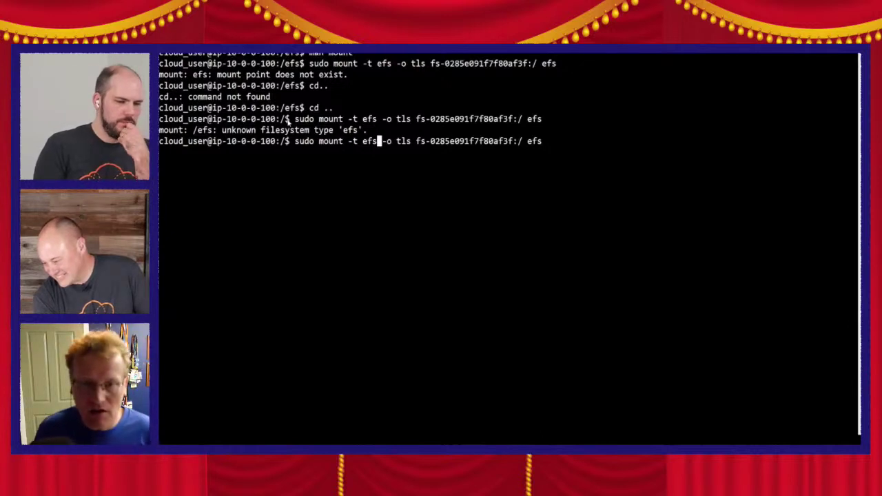
pyautogui.press('Right')
pyautogui.press('Right')
pyautogui.press('Right')
pyautogui.press('Right')
pyautogui.press('Right')
pyautogui.press('Right')
pyautogui.press('Right')
pyautogui.press('Right')
pyautogui.press('Right')
pyautogui.press('Right')
pyautogui.press('Right')
pyautogui.press('Right')
pyautogui.press('Right')
pyautogui.press('Right')
pyautogui.press('Right')
pyautogui.press('Right')
pyautogui.press('Right')
pyautogui.press('Right')
pyautogui.press('Right')
pyautogui.press('Right')
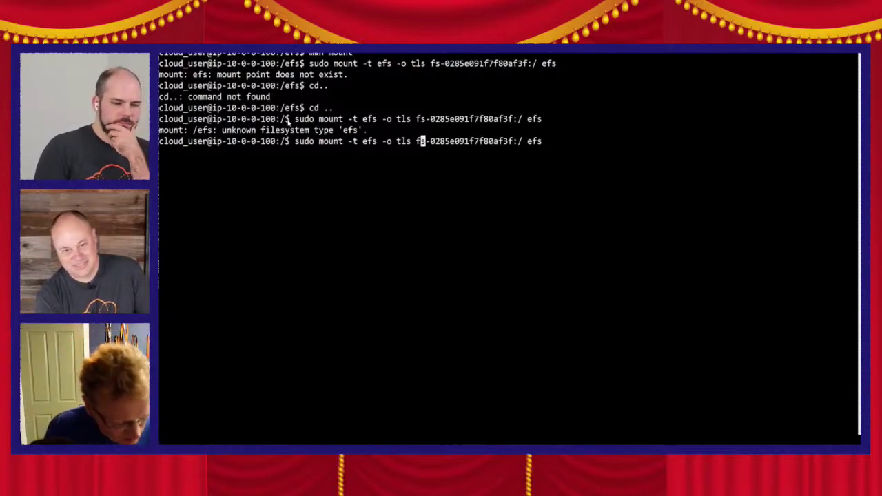
pyautogui.press('Right')
pyautogui.press('Right')
pyautogui.press('Right')
pyautogui.press('Right')
pyautogui.press('Right')
pyautogui.press('Right')
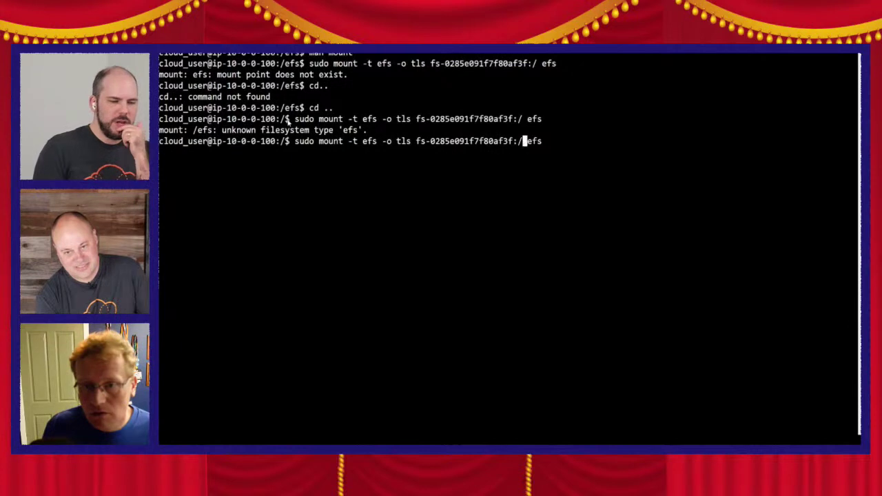
pyautogui.press('BackSpace')
pyautogui.press('BackSpace')
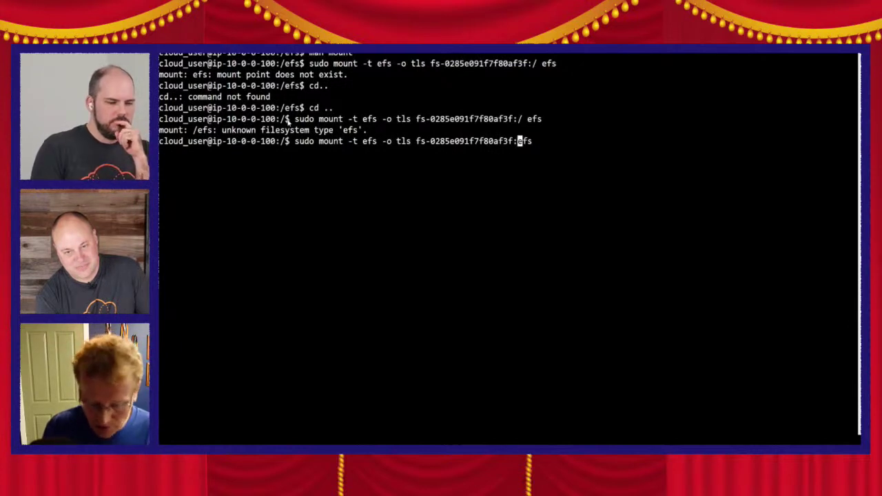
pyautogui.write('/')
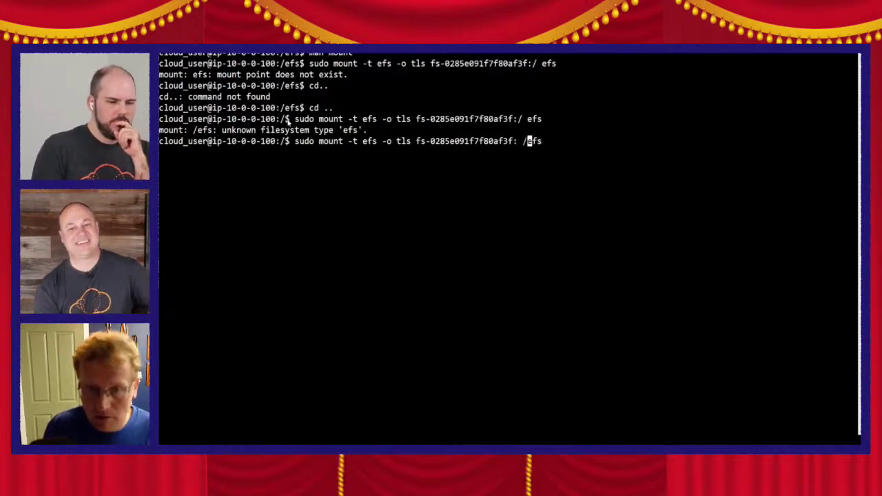
pyautogui.press('Left')
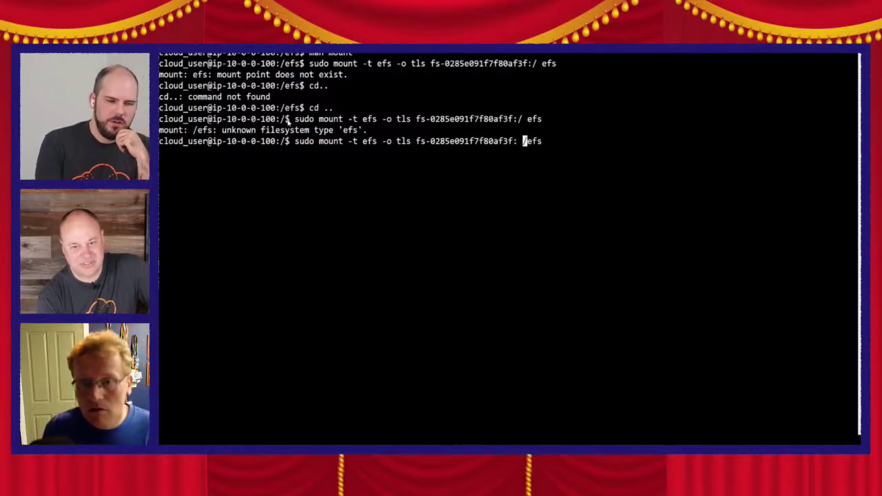
pyautogui.press('BackSpace')
pyautogui.write('/')
pyautogui.press('End')
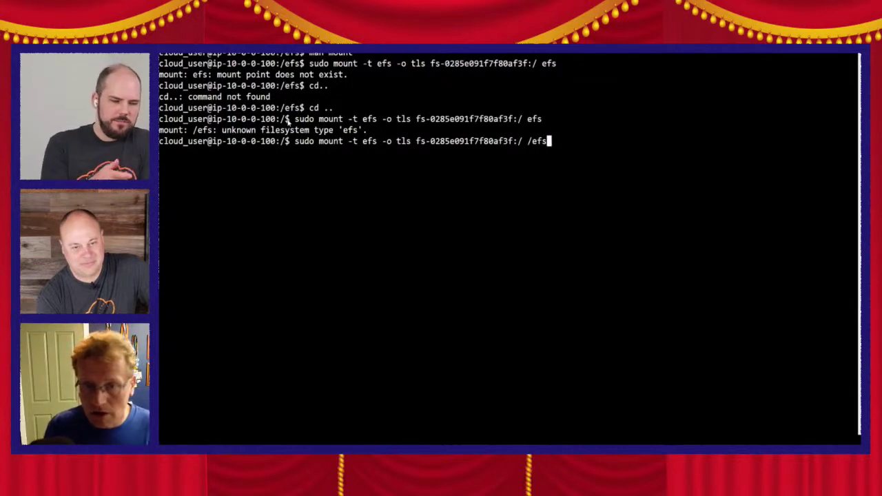
pyautogui.press('Return')
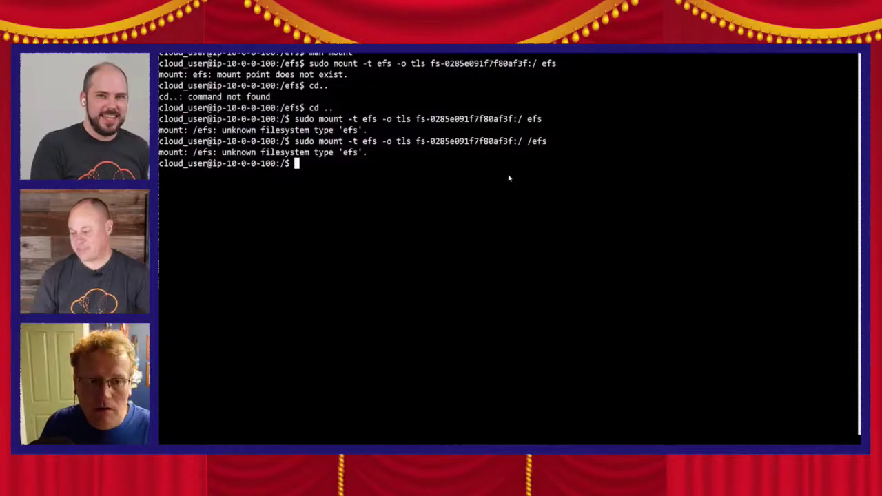
# Review the SharedWeb file system details, the lab's challenge objectives and its credential cards, and return to the terminal
pyautogui.hotkey('ctrl', 'Tab')
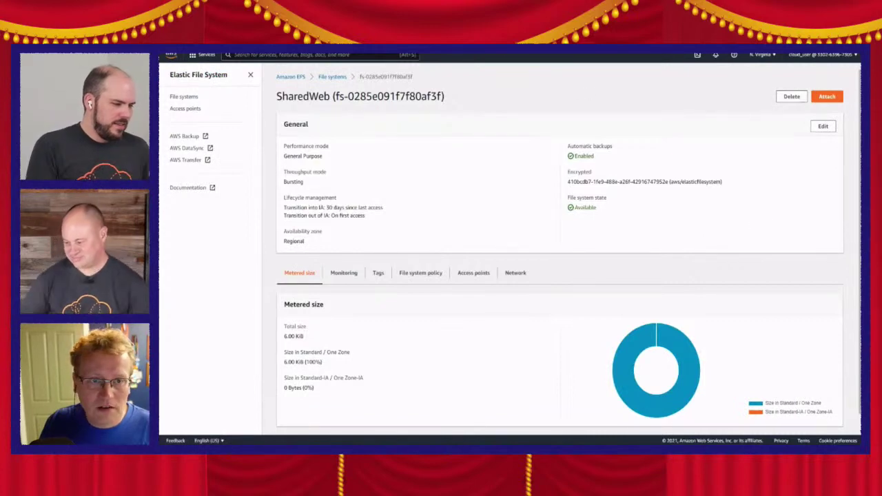
pyautogui.hotkey('ctrl', 'Tab')
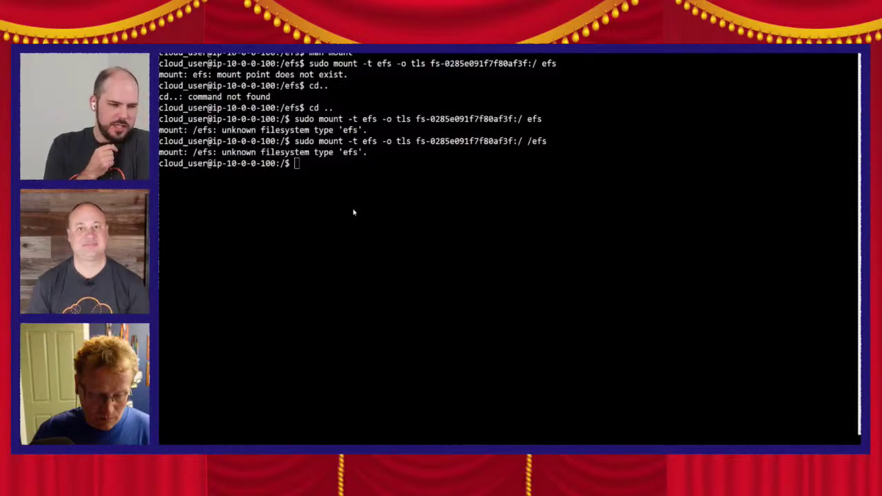
pyautogui.hotkey('alt', 'Tab')
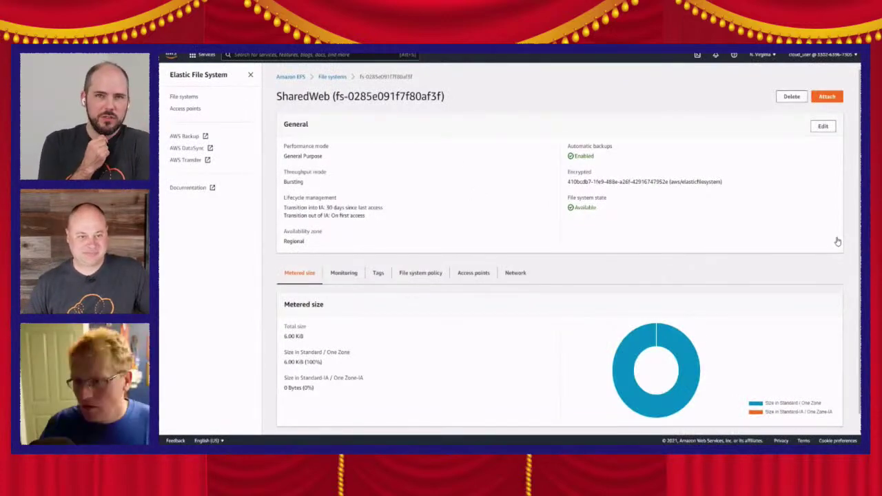
pyautogui.hotkey('alt', 'Tab')
pyautogui.hotkey('alt', 'Tab')
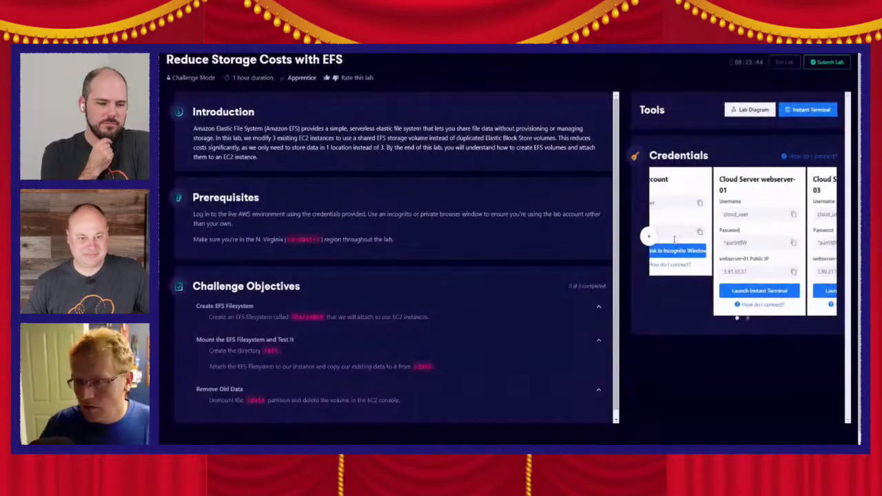
pyautogui.click(648, 237)
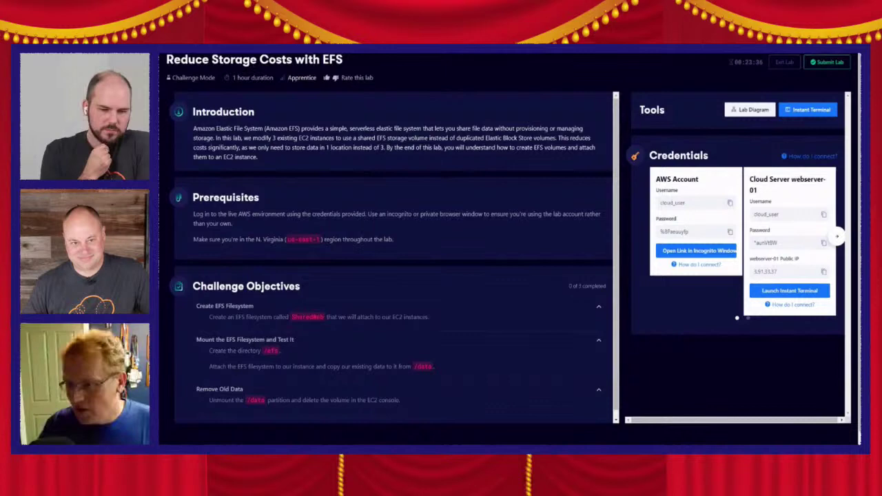
pyautogui.hotkey('alt', 'Tab')
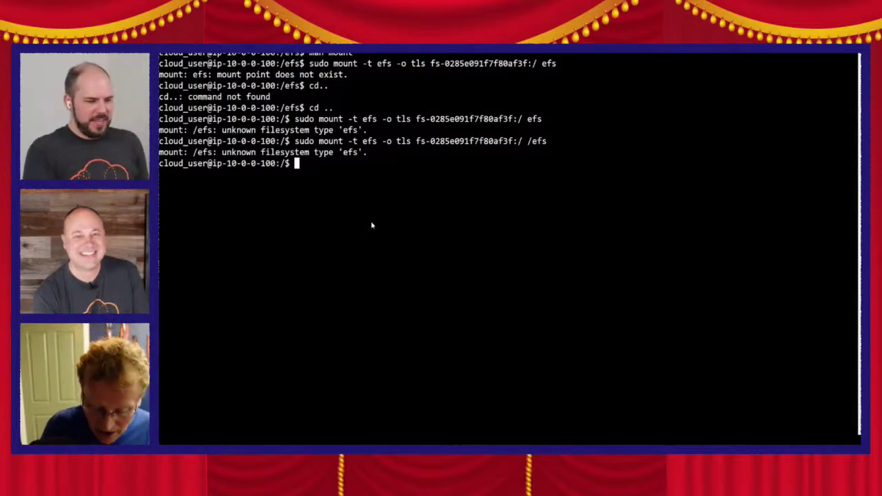
# Copy the NFS client mount command via DNS from SharedWeb's attach instructions and return to the terminal
pyautogui.press('Up')
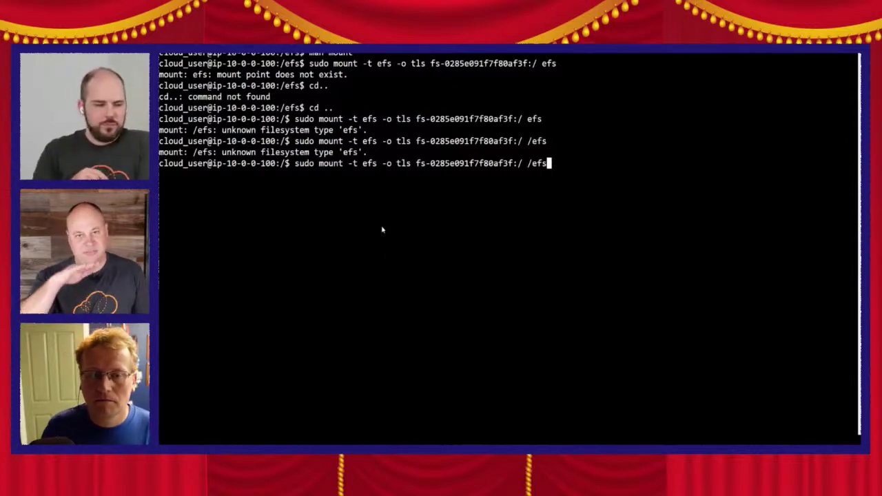
pyautogui.hotkey('alt', 'Tab')
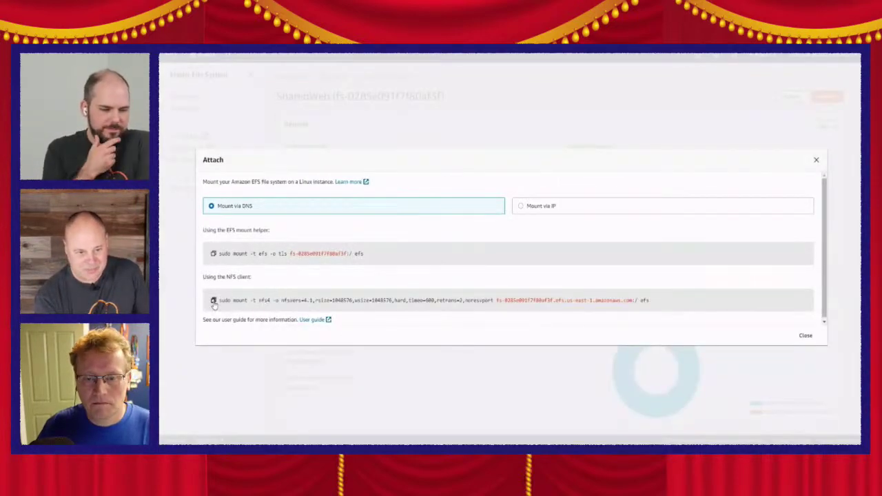
pyautogui.click(213, 300)
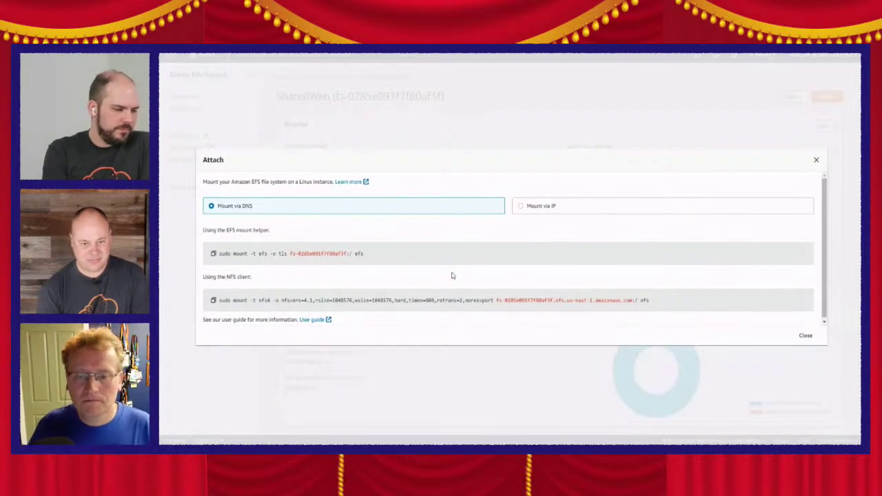
pyautogui.hotkey('alt', 'Tab')
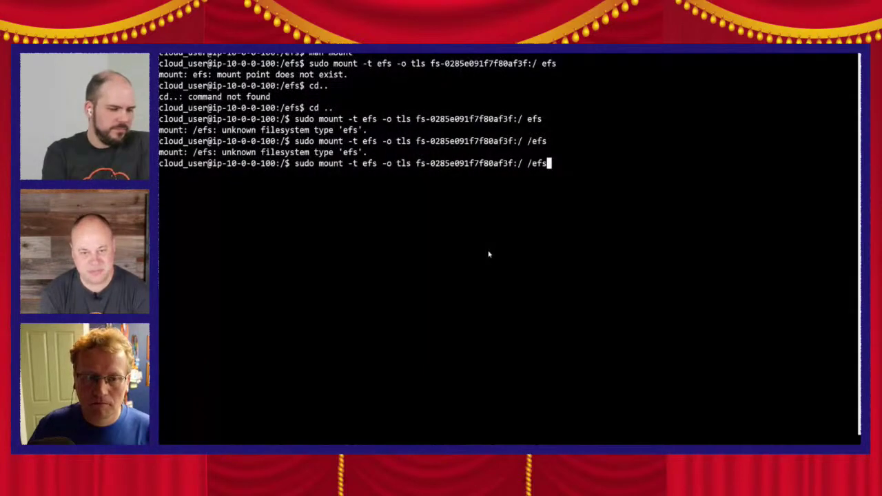
# Clear the recalled EFS mount command and any stray characters from the terminal prompt
pyautogui.press('Insert')
pyautogui.press('Insert')
pyautogui.press('Insert')
pyautogui.press('Insert')
pyautogui.press('Insert')
pyautogui.press('Insert')
pyautogui.press('Insert')
pyautogui.press('Insert')
pyautogui.press('Insert')
pyautogui.press('Insert')
pyautogui.press('Insert')
pyautogui.press('Insert')
pyautogui.press('Insert')
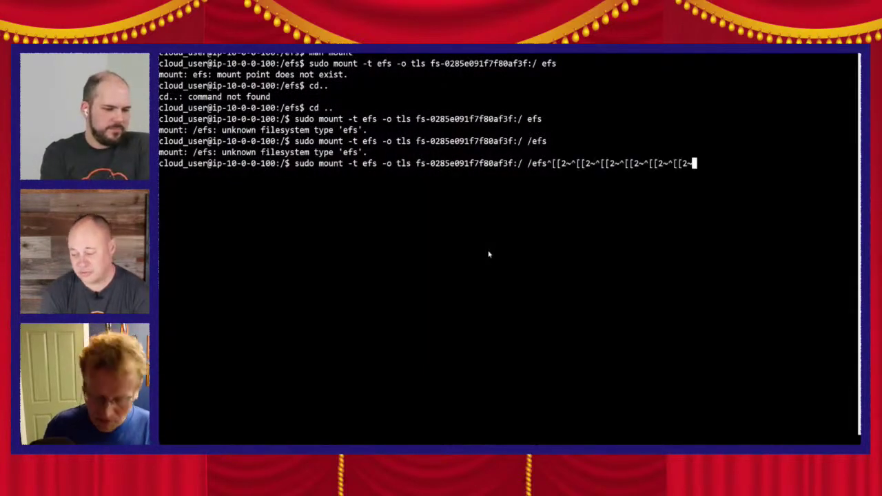
pyautogui.press('BackSpace')
pyautogui.press('BackSpace')
pyautogui.press('BackSpace')
pyautogui.press('BackSpace')
pyautogui.press('BackSpace')
pyautogui.press('BackSpace')
pyautogui.press('BackSpace')
pyautogui.press('BackSpace')
pyautogui.press('BackSpace')
pyautogui.press('BackSpace')
pyautogui.press('BackSpace')
pyautogui.press('BackSpace')
pyautogui.press('BackSpace')
pyautogui.press('BackSpace')
pyautogui.press('BackSpace')
pyautogui.press('BackSpace')
pyautogui.press('BackSpace')
pyautogui.press('BackSpace')
pyautogui.press('BackSpace')
pyautogui.press('BackSpace')
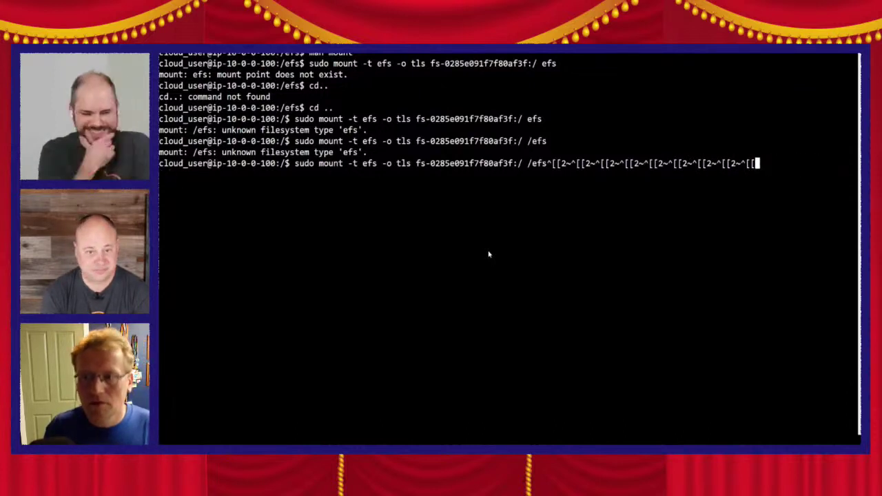
pyautogui.press('BackSpace')
pyautogui.press('BackSpace')
pyautogui.press('BackSpace')
pyautogui.press('BackSpace')
pyautogui.press('BackSpace')
pyautogui.press('BackSpace')
pyautogui.press('BackSpace')
pyautogui.press('BackSpace')
pyautogui.press('BackSpace')
pyautogui.press('BackSpace')
pyautogui.press('BackSpace')
pyautogui.press('BackSpace')
pyautogui.press('BackSpace')
pyautogui.press('BackSpace')
pyautogui.press('BackSpace')
pyautogui.press('BackSpace')
pyautogui.press('BackSpace')
pyautogui.press('BackSpace')
pyautogui.press('BackSpace')
pyautogui.press('BackSpace')
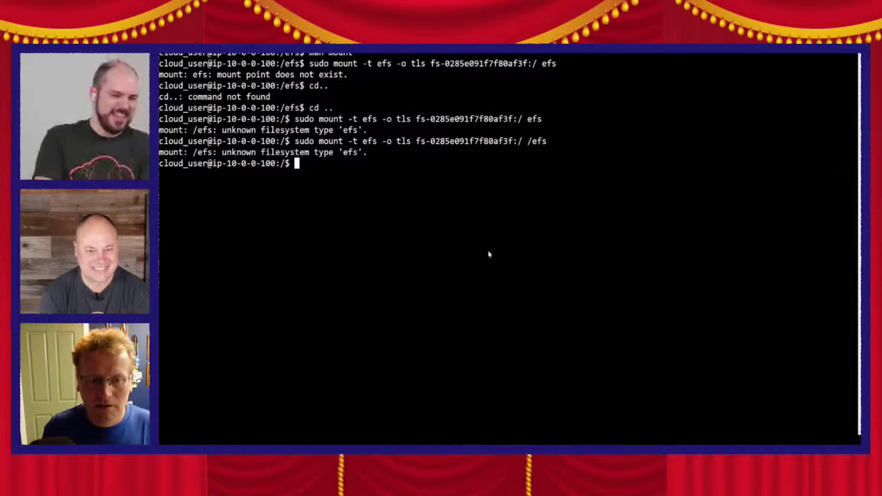
# Try to mount SharedWeb on efs by running the copied NFS client command with the file system's DNS name, and interrupt it
pyautogui.rightClick(330, 177)
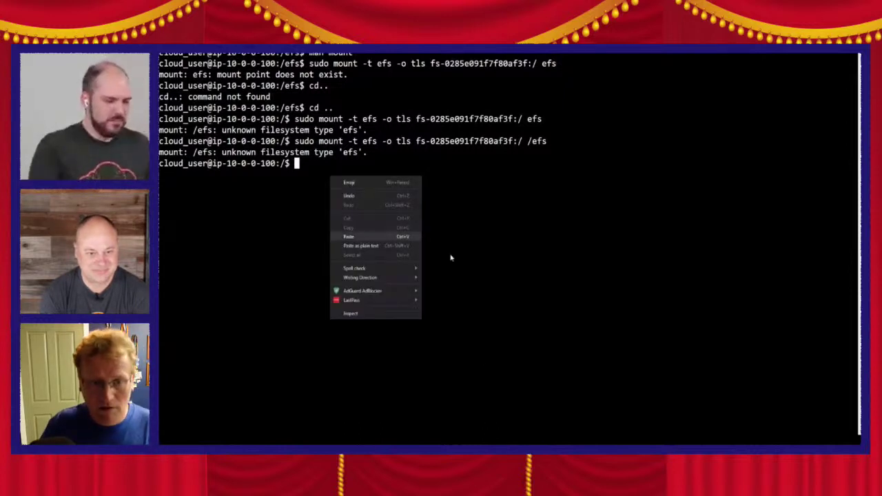
pyautogui.hotkey('ctrl', 'v')
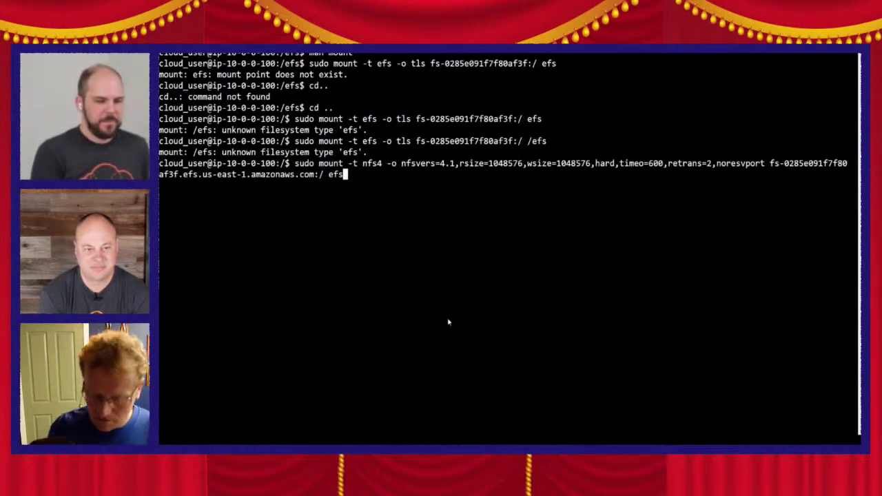
pyautogui.press('Return')
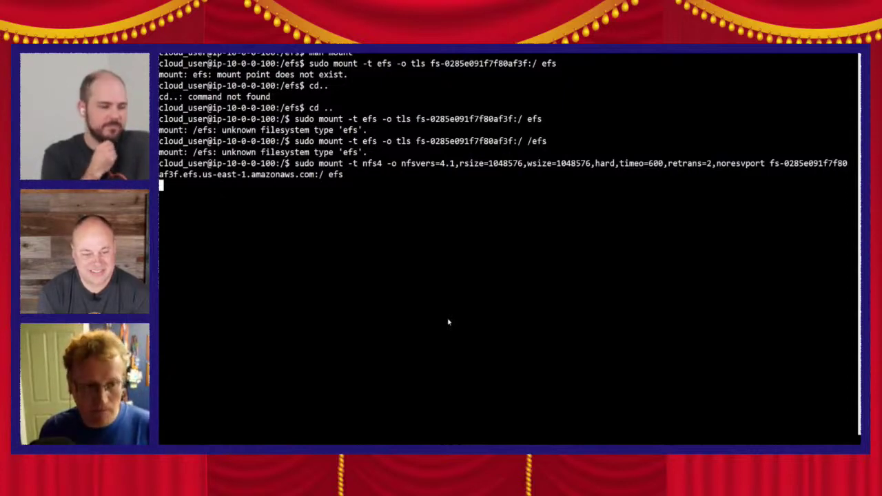
pyautogui.hotkey('ctrl', 'c')
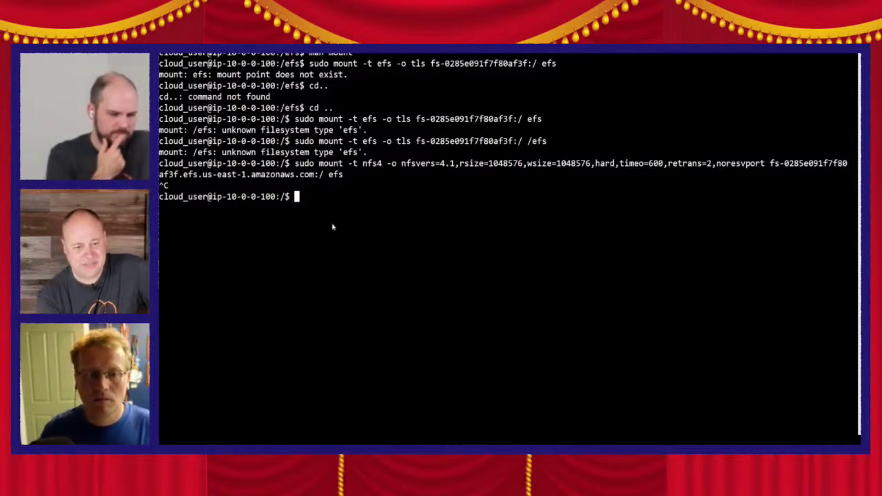
# Change the mount point in the recalled DNS-based NFS command to /efs, try running it and interrupt it
pyautogui.press('Up')
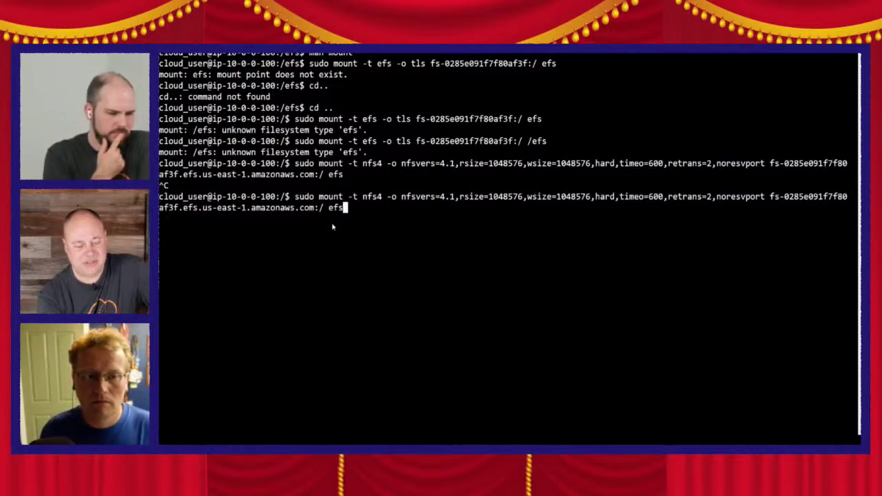
pyautogui.press('Left')
pyautogui.press('Left')
pyautogui.press('Left')
pyautogui.write('/')
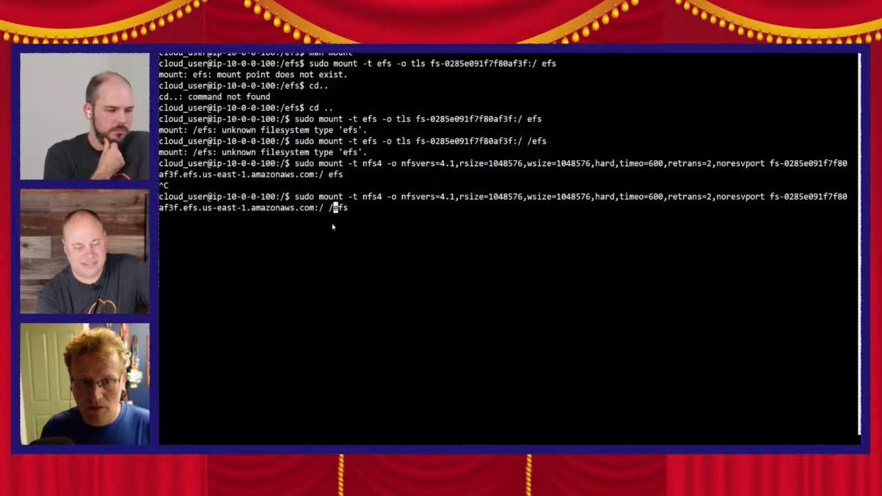
pyautogui.press('Return')
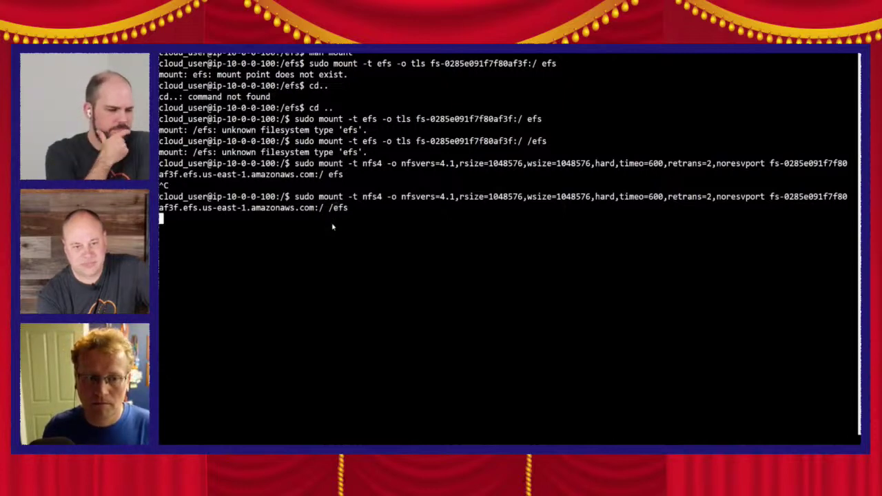
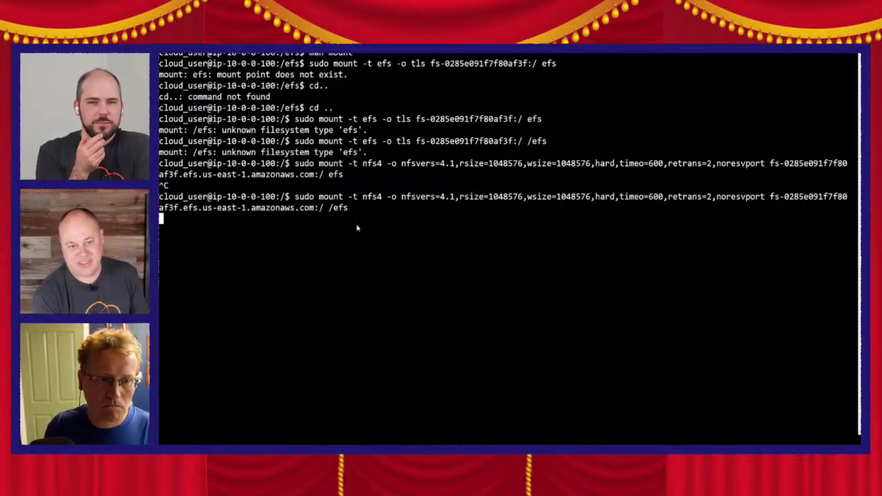
pyautogui.hotkey('ctrl', 'c')
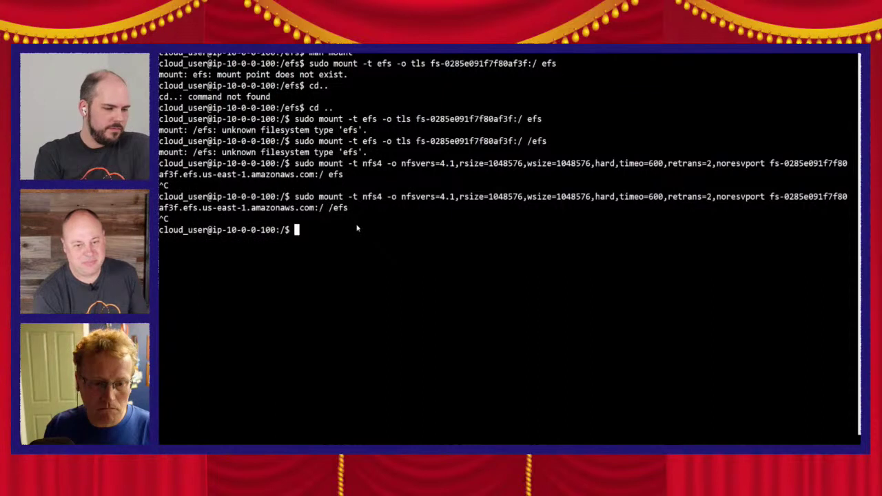
# Switch to the SharedWeb page in the AWS console, close the attach instructions and search the services for vpc
pyautogui.write('ping')
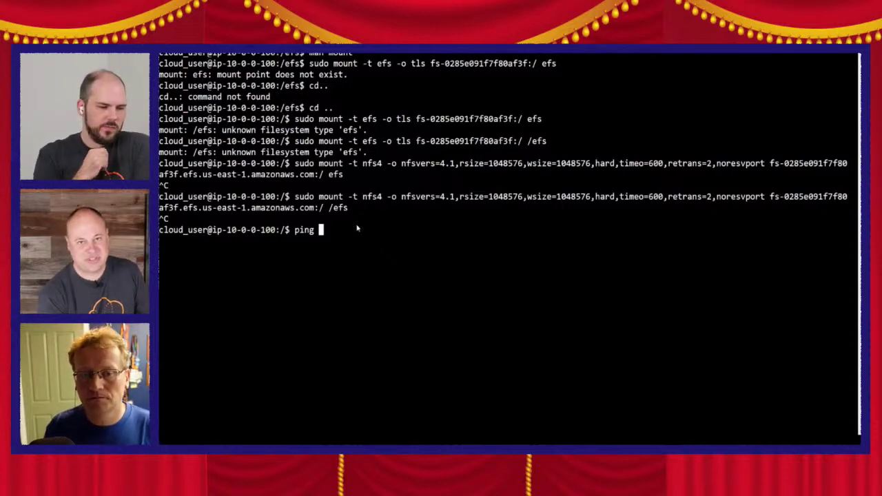
pyautogui.hotkey('alt', 'Tab')
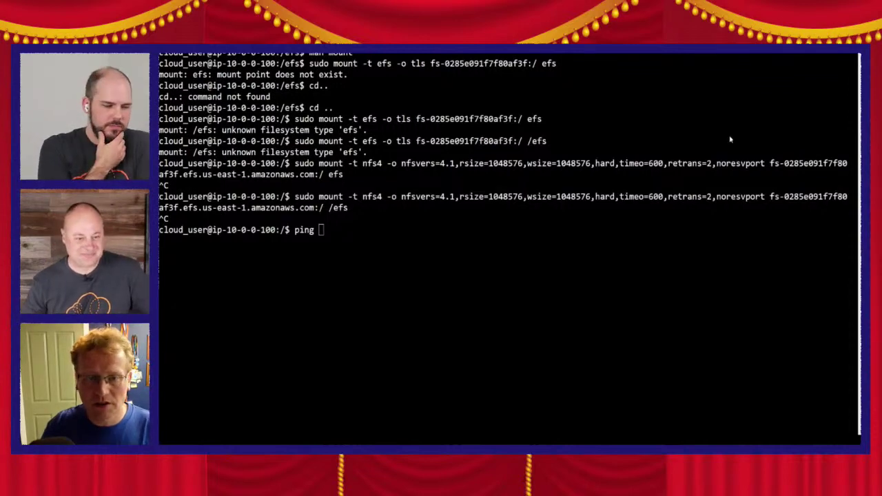
pyautogui.click(413, 54)
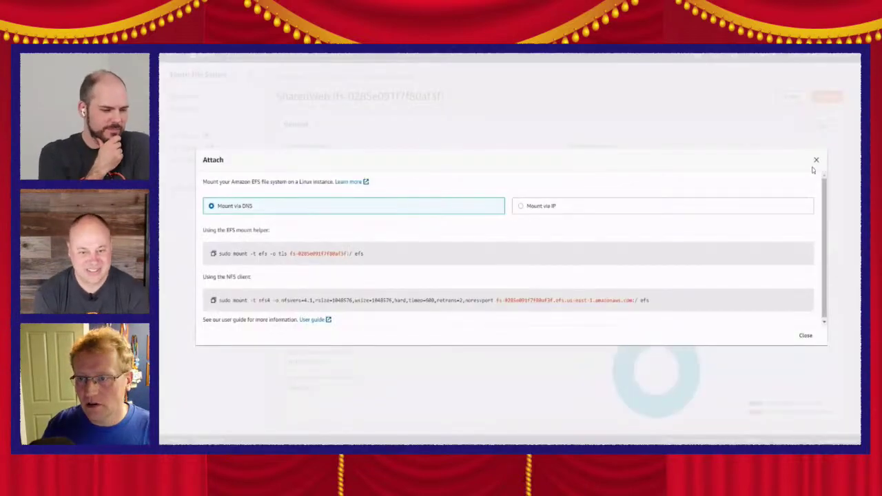
pyautogui.click(815, 160)
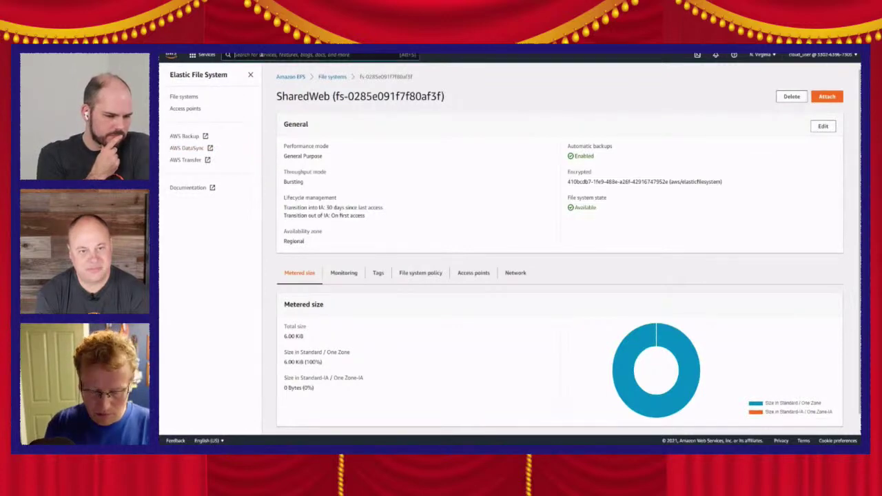
pyautogui.click(261, 55)
pyautogui.write('vpc')
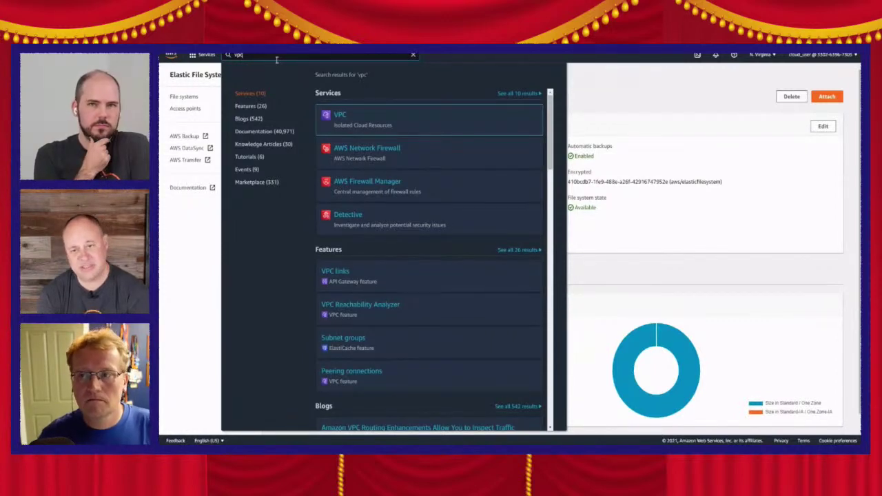
pyautogui.click(666, 100)
# Copy SharedWeb's NFS client mount command via IP for us-east-1a and return to the terminal
pyautogui.click(826, 96)
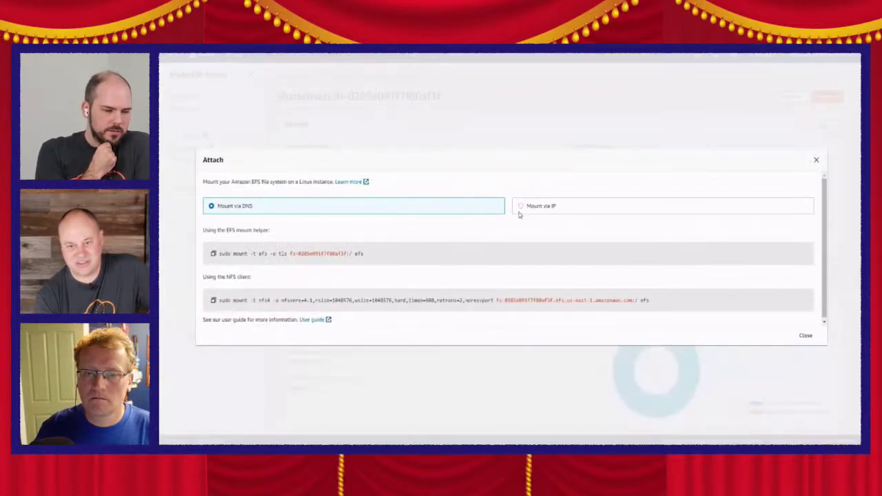
pyautogui.click(521, 206)
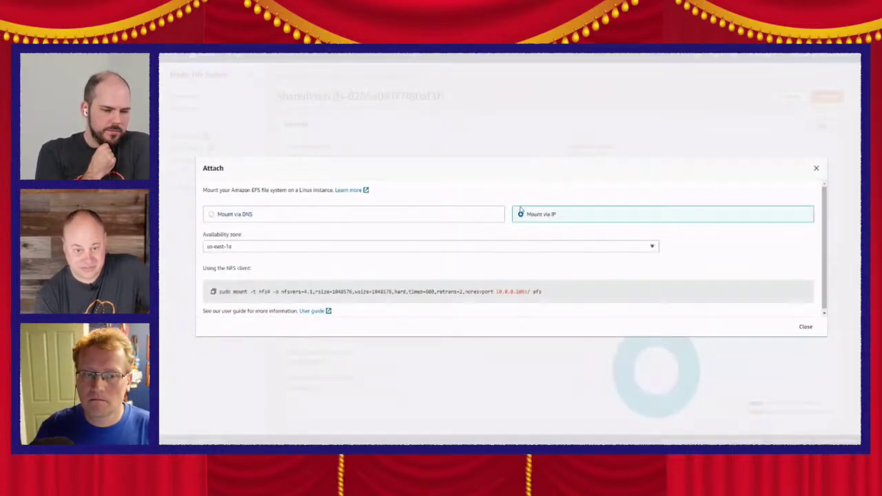
pyautogui.click(213, 291)
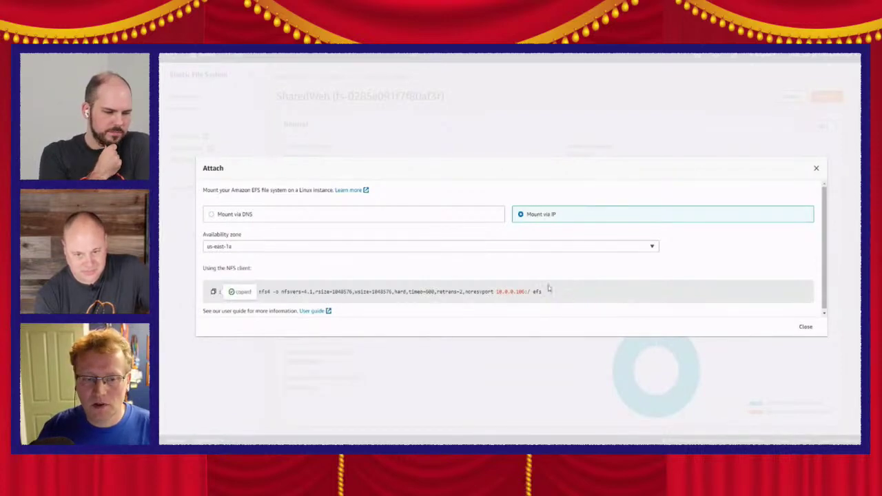
pyautogui.hotkey('alt', 'Tab')
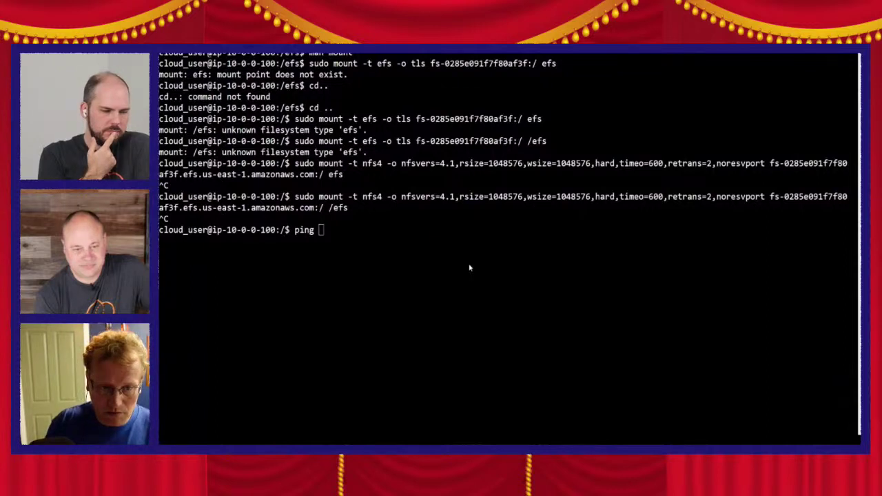
# Replace the unfinished ping command with the copied NFS command for 10.0.0.106:/ on efs, try running it and interrupt it
pyautogui.press('BackSpace')
pyautogui.press('BackSpace')
pyautogui.press('BackSpace')
pyautogui.press('BackSpace')
pyautogui.press('BackSpace')
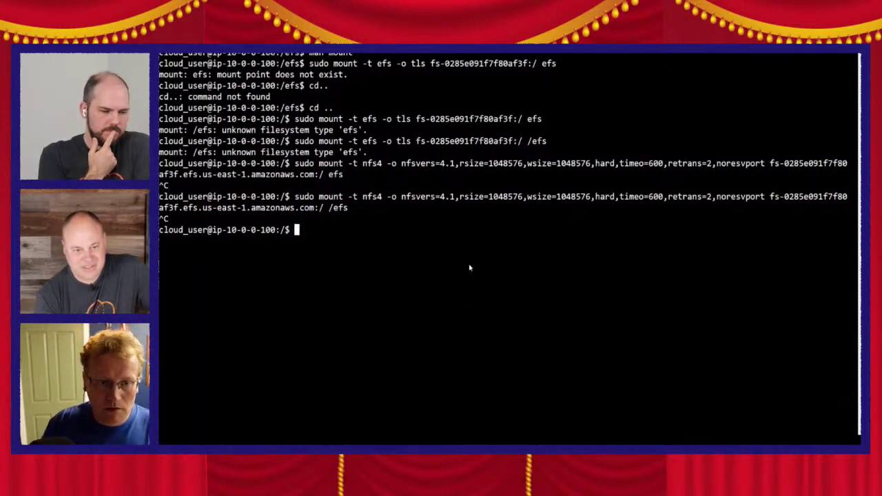
pyautogui.rightClick(326, 237)
pyautogui.click(345, 295)
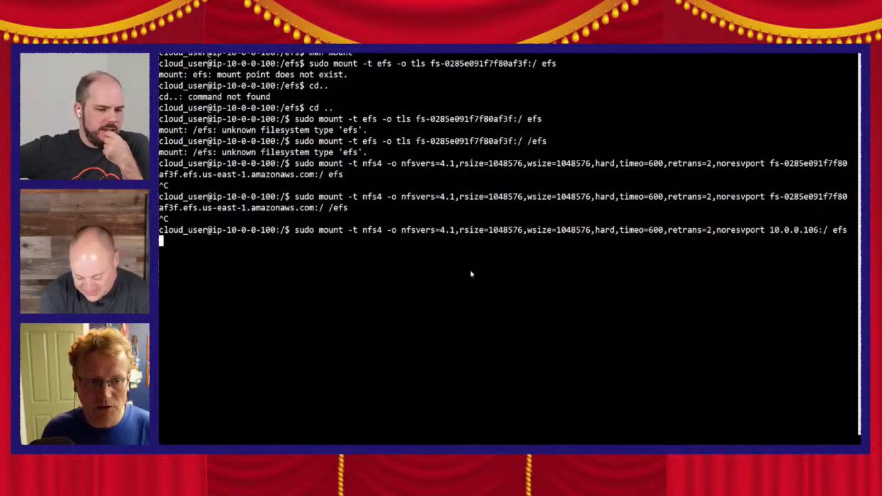
pyautogui.hotkey('ctrl', 'c')
# Change the mount point in the recalled 10.0.0.106:/ NFS command to /efs, try running it and interrupt it
pyautogui.press('Up')
pyautogui.press('Left')
pyautogui.press('Left')
pyautogui.press('Left')
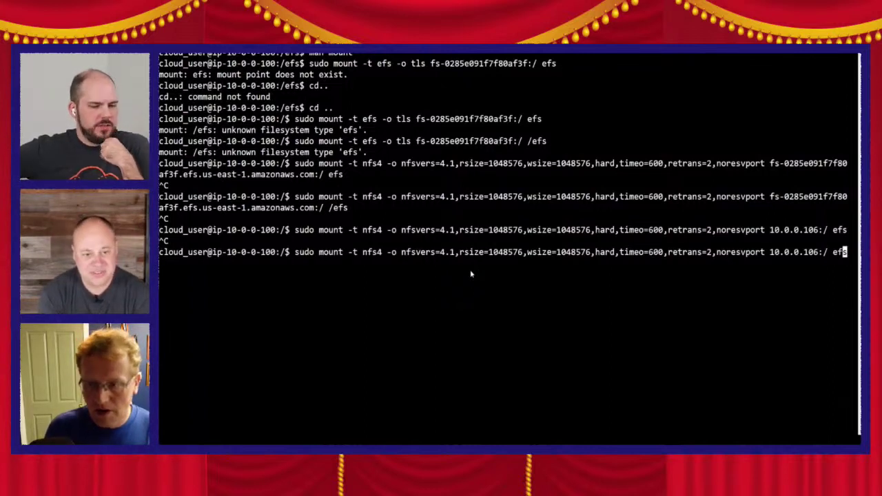
pyautogui.write('/')
pyautogui.press('Return')
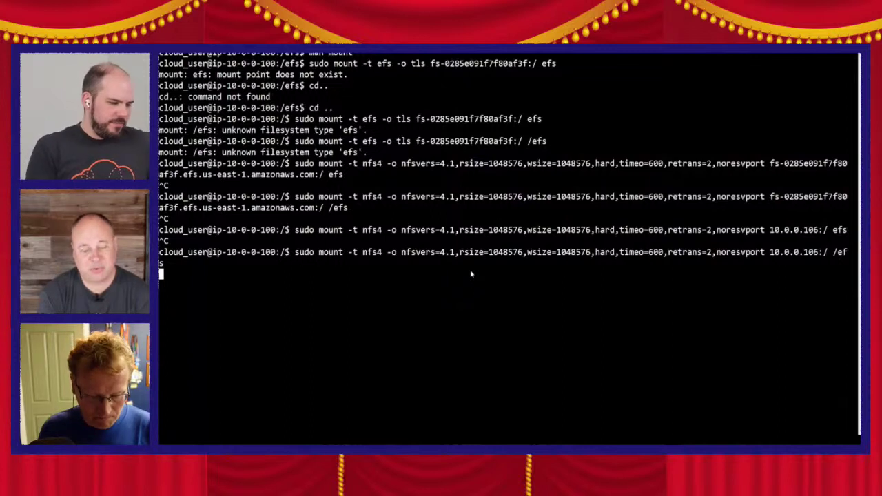
pyautogui.hotkey('ctrl', 'c')
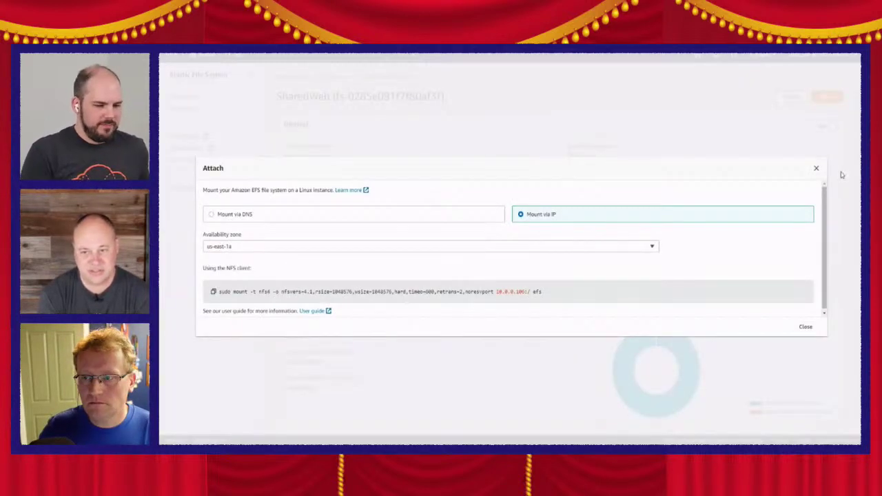
# Open the VPC security groups in the AWS console, examine the default group's inbound rules and return to the list
pyautogui.click(816, 169)
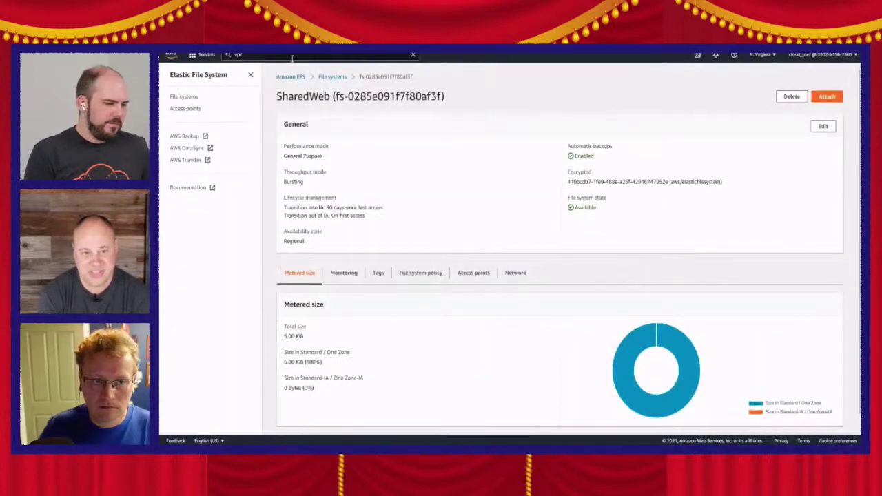
pyautogui.click(291, 58)
pyautogui.click(339, 116)
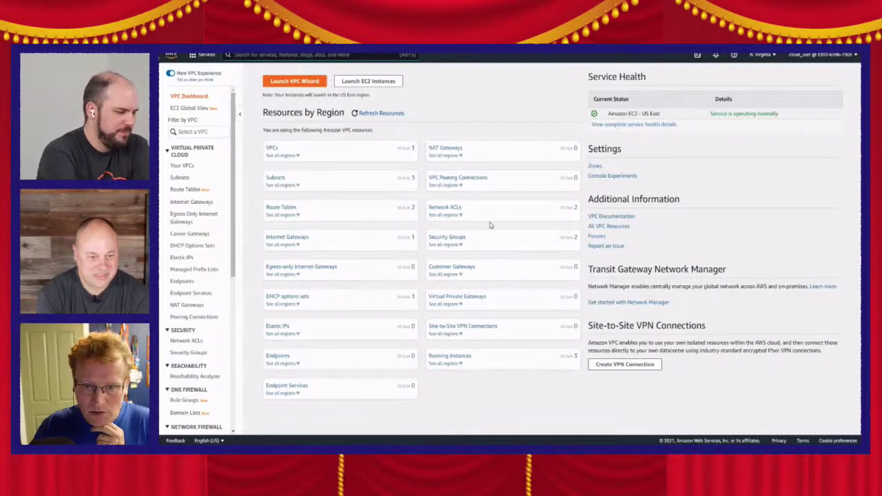
pyautogui.click(455, 239)
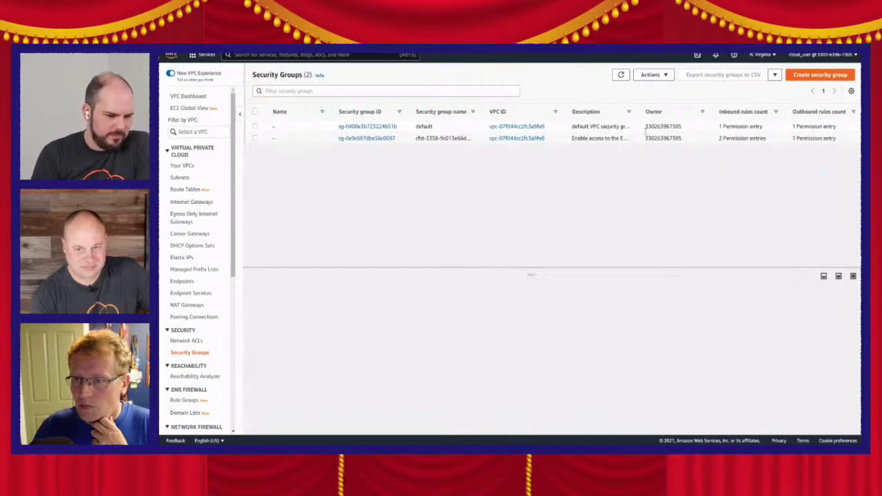
pyautogui.click(366, 128)
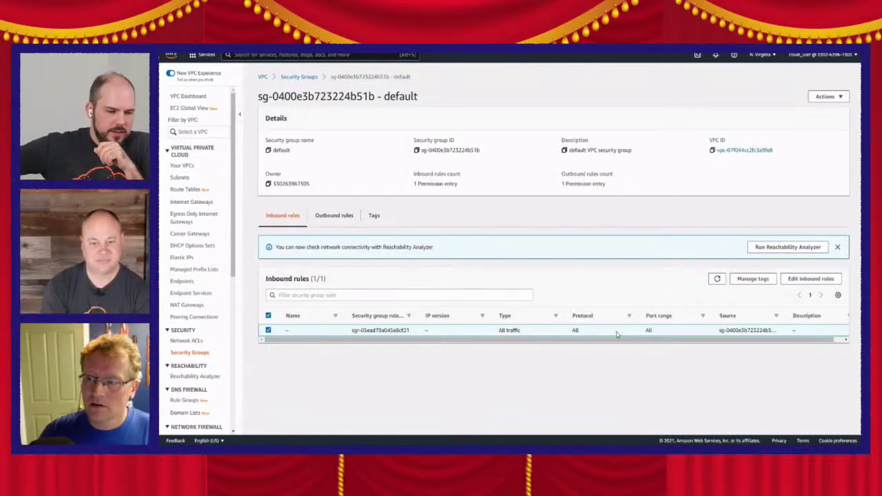
pyautogui.click(309, 77)
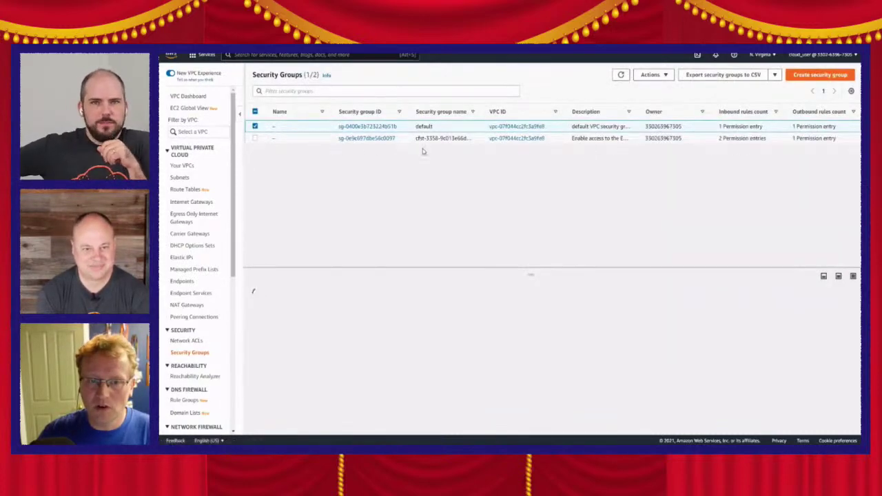
# Examine the inbound and outbound rules of security group sg-0e9c697dbe56c0097, return to the list and clear its selection
pyautogui.click(365, 138)
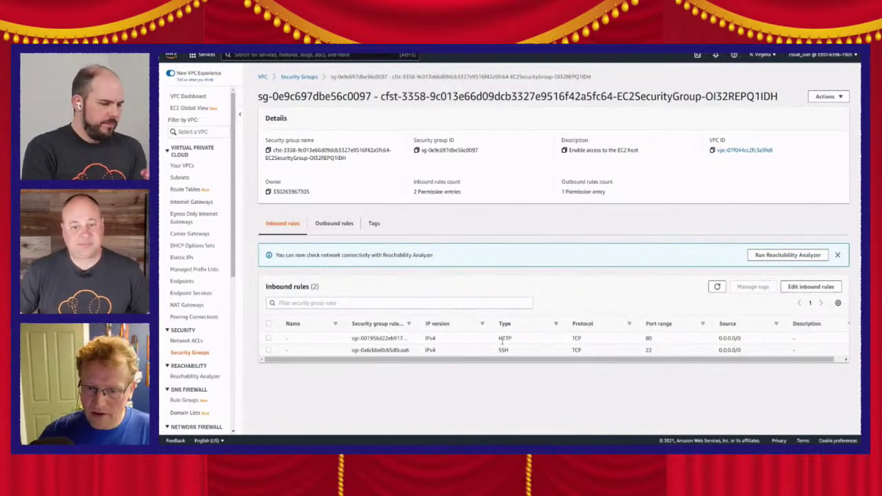
pyautogui.click(332, 224)
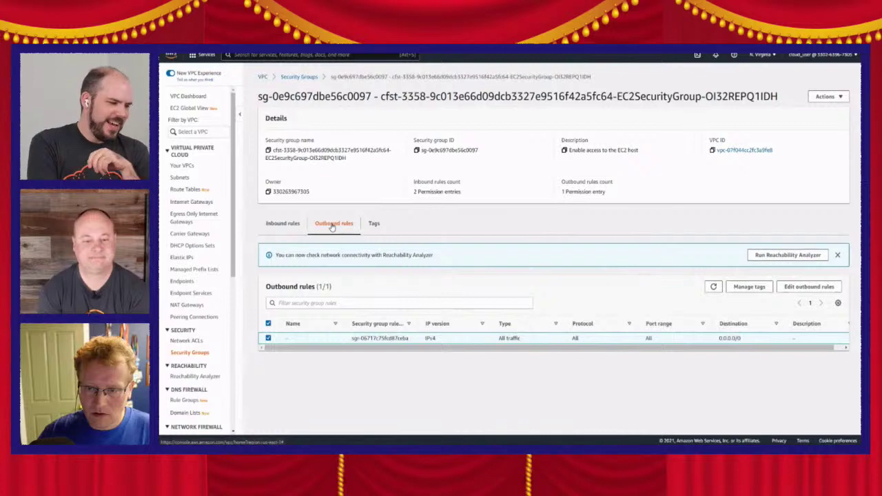
pyautogui.click(285, 225)
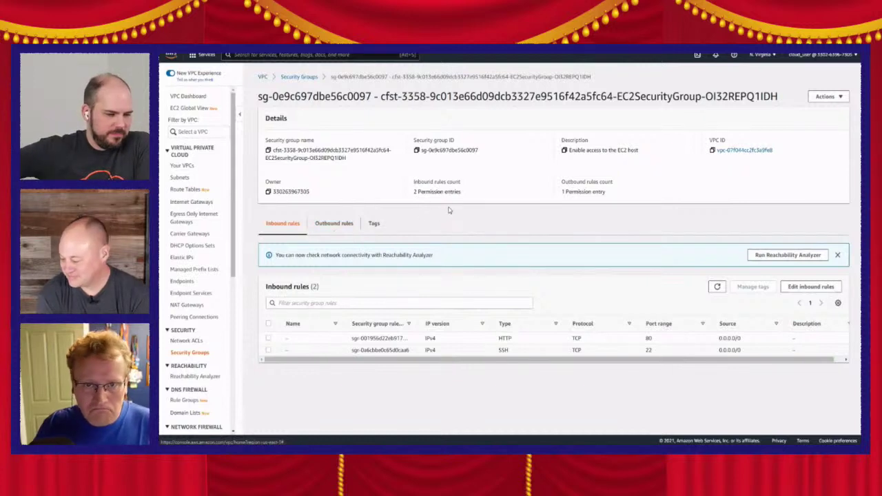
pyautogui.click(305, 80)
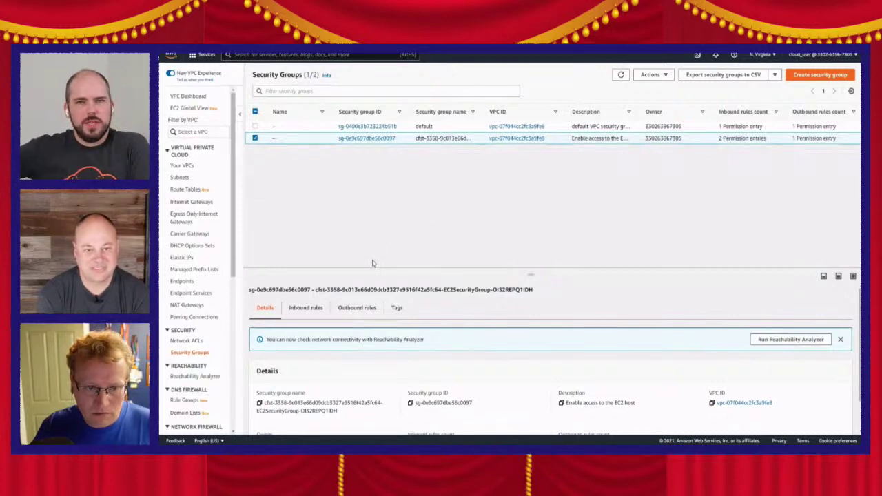
pyautogui.scroll(-1, 476, 387)
pyautogui.scroll(1, 473, 384)
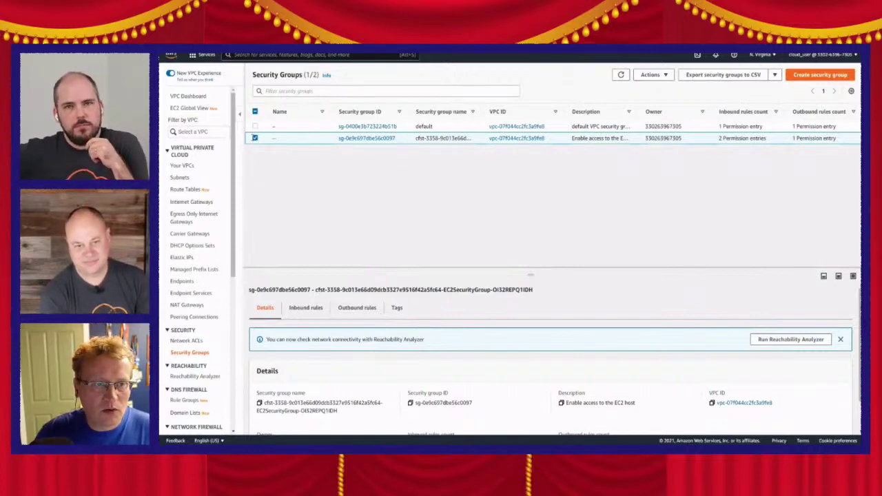
pyautogui.click(255, 137)
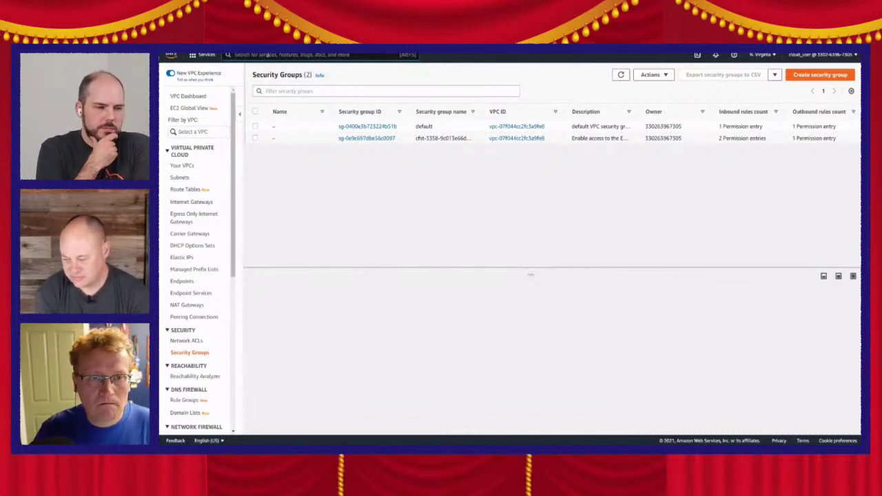
# Switch to the EC2 service, view its security groups list and return to the EC2 dashboard
pyautogui.click(267, 55)
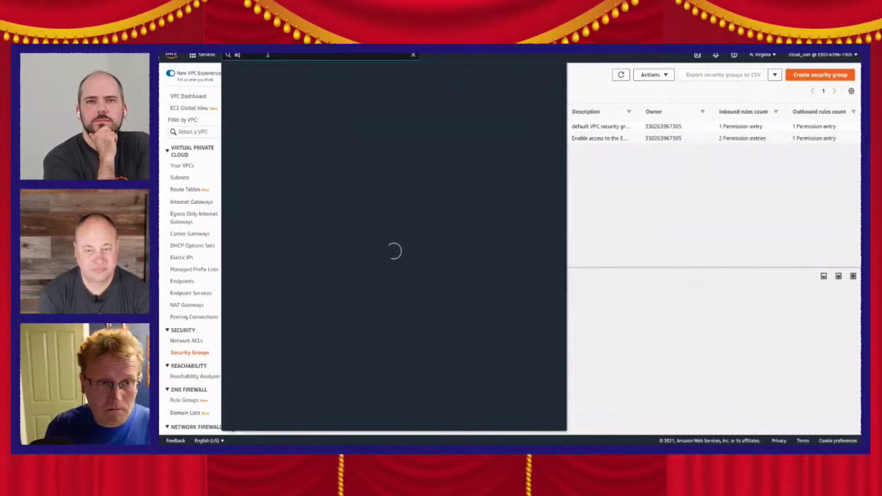
pyautogui.write('ec2')
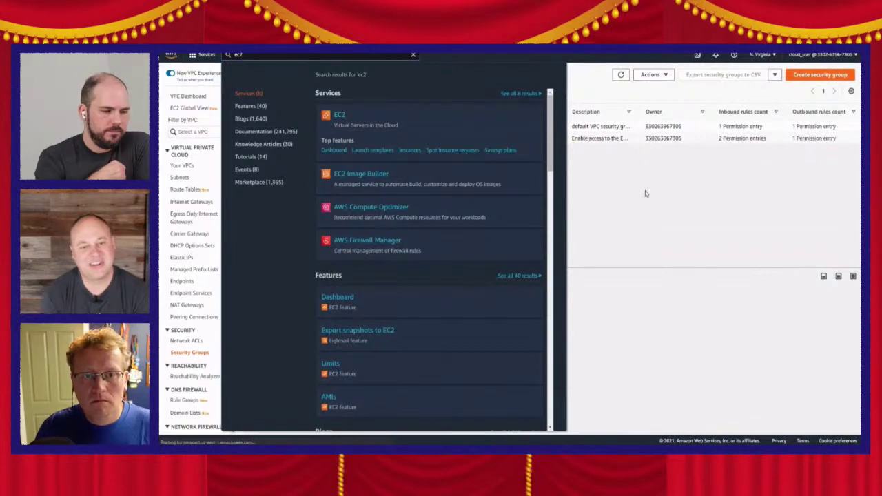
pyautogui.press('Return')
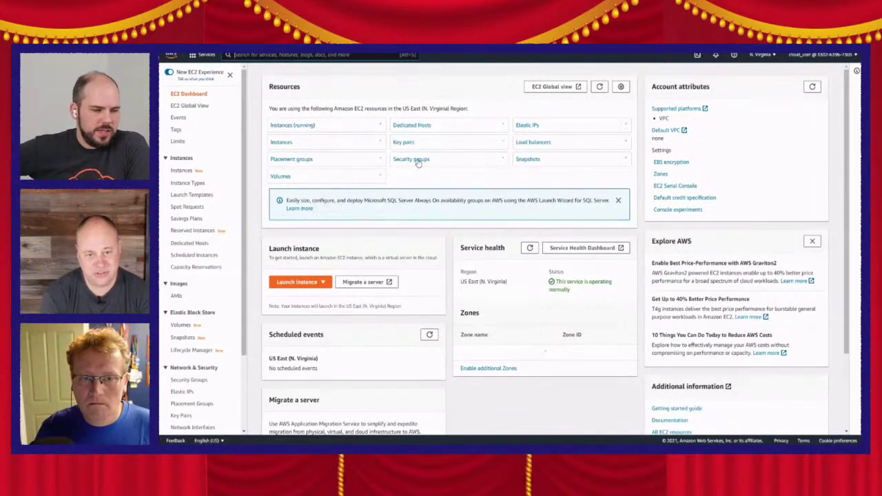
pyautogui.click(417, 161)
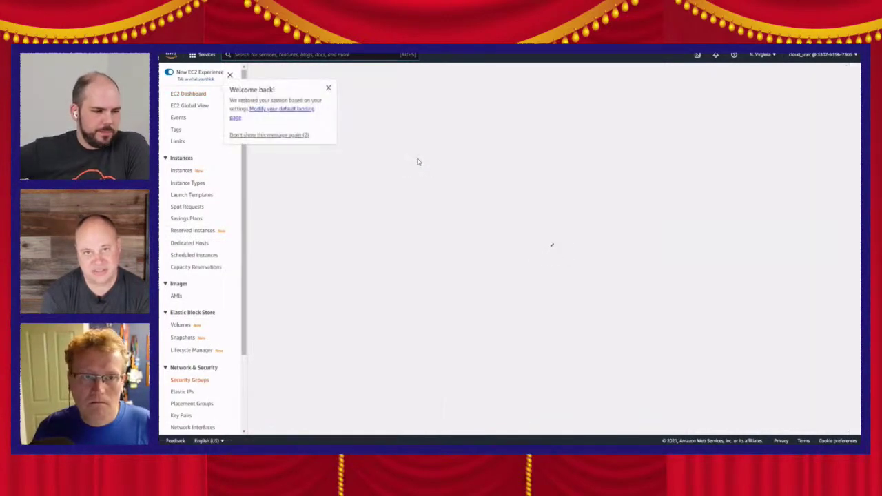
pyautogui.click(328, 89)
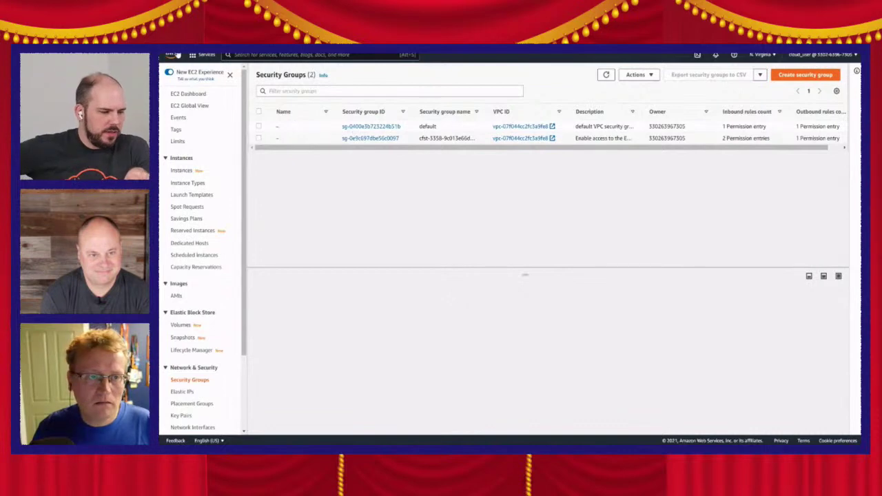
pyautogui.hotkey('alt', 'Left')
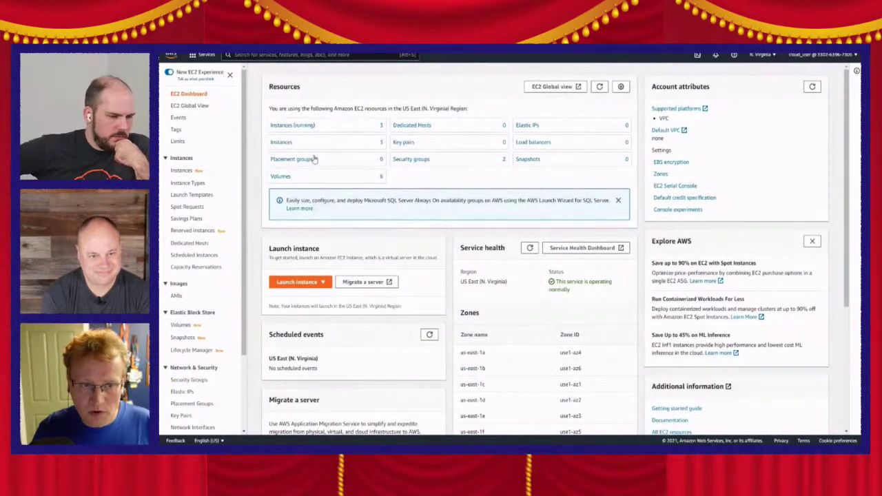
# List the EC2 instances and check which security group each web server uses
pyautogui.click(281, 143)
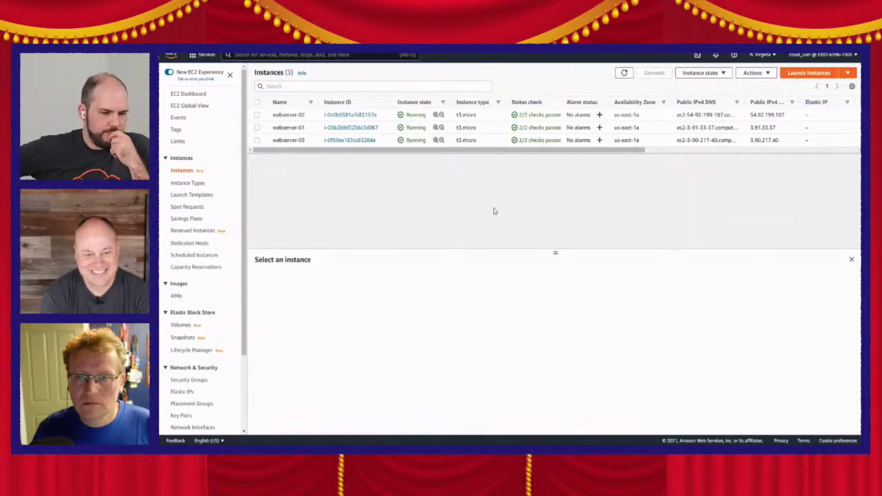
pyautogui.moveTo(606, 152); pyautogui.dragTo(830, 158)
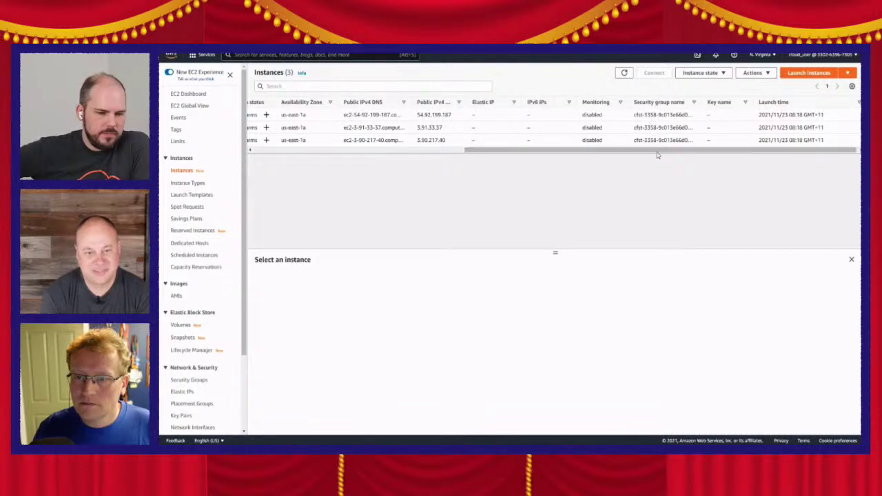
pyautogui.moveTo(652, 153); pyautogui.dragTo(333, 162)
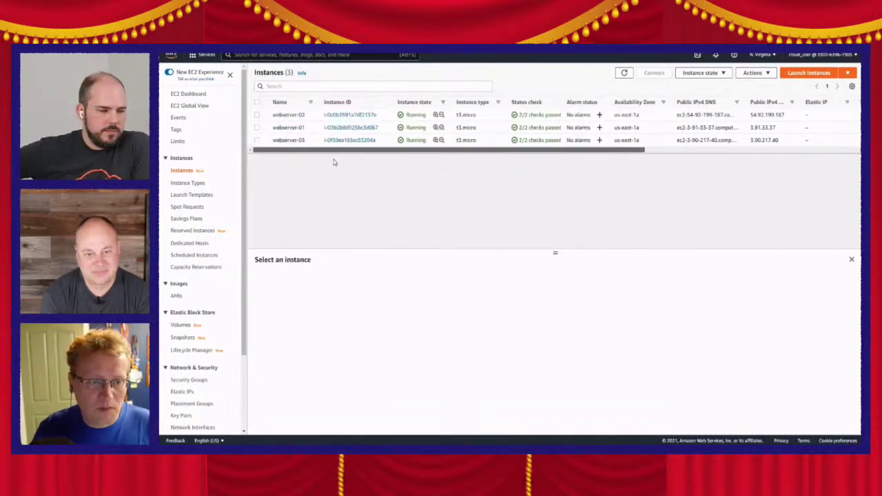
# Switch to the EFS service, open the SharedWeb file system and show its network mount targets
pyautogui.click(280, 55)
pyautogui.write('vpc')
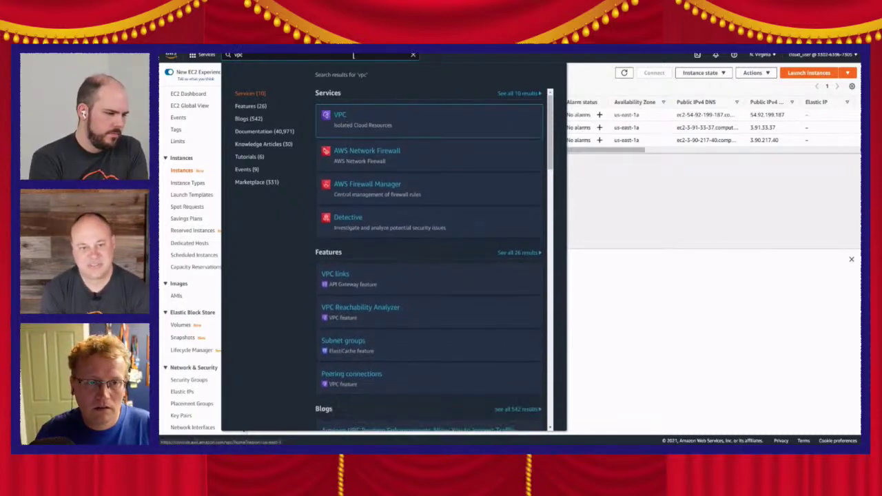
pyautogui.click(197, 63)
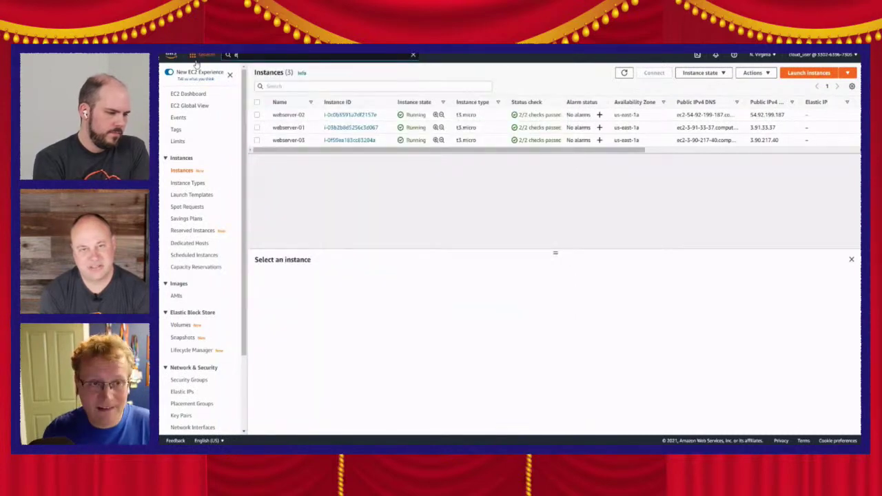
pyautogui.write('efs')
pyautogui.click(337, 118)
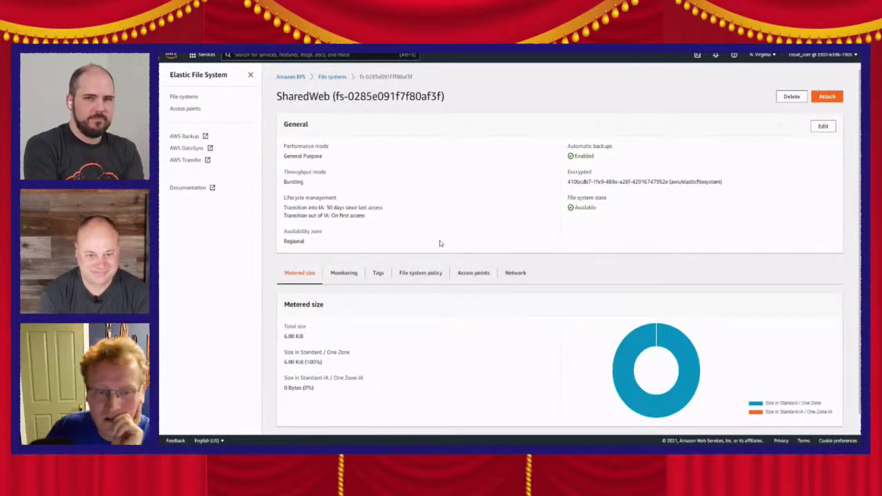
pyautogui.click(521, 276)
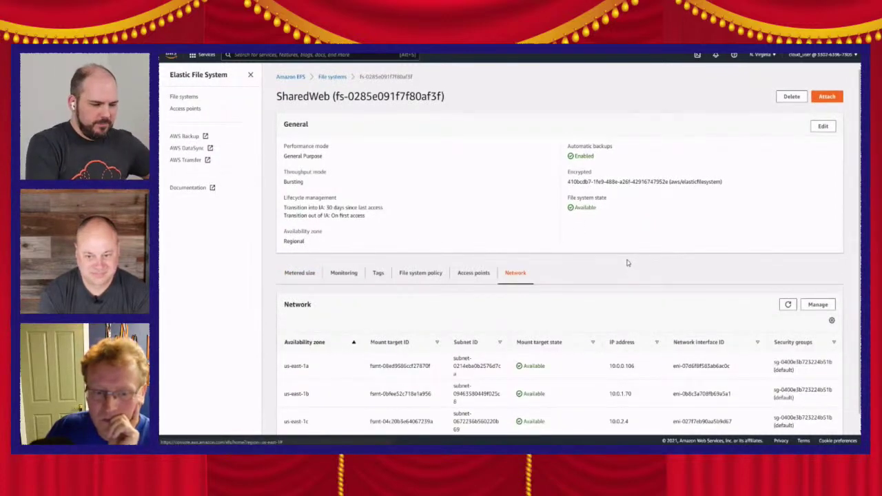
pyautogui.scroll(-1, 627, 262)
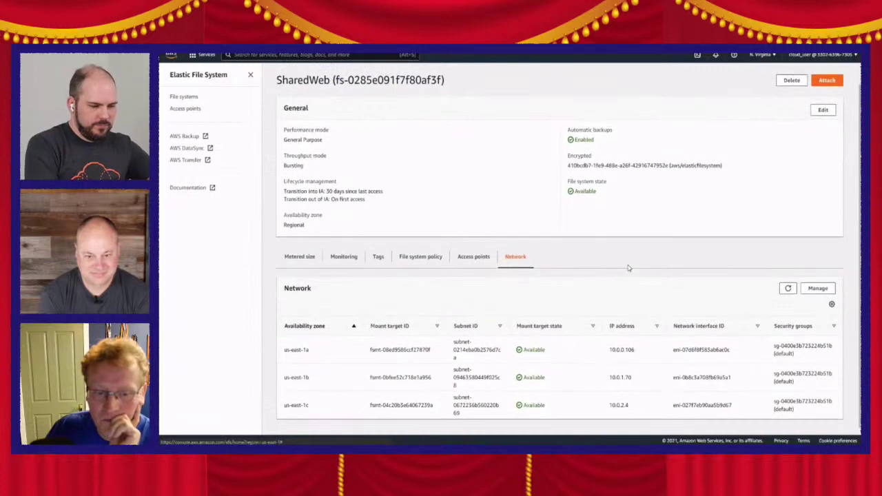
# Start managing SharedWeb's mount targets and add security group sg-0e9c697dbe56c0097 to the us-east-1a target
pyautogui.click(833, 290)
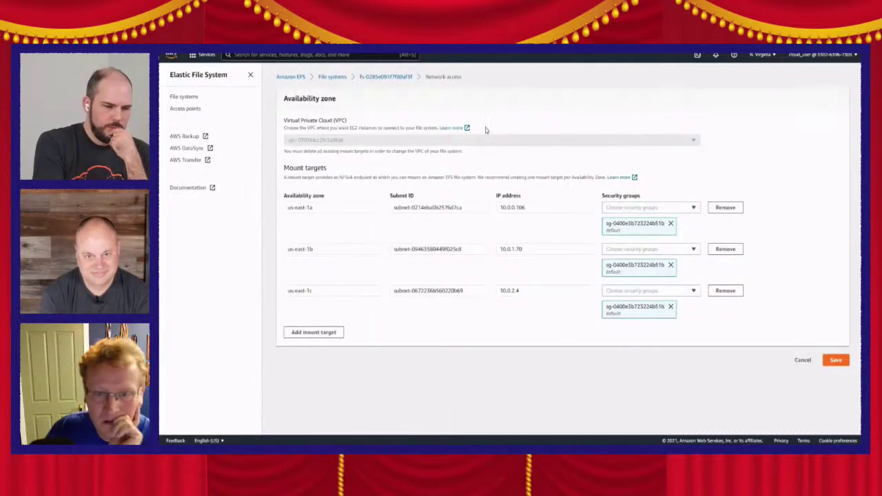
pyautogui.click(693, 208)
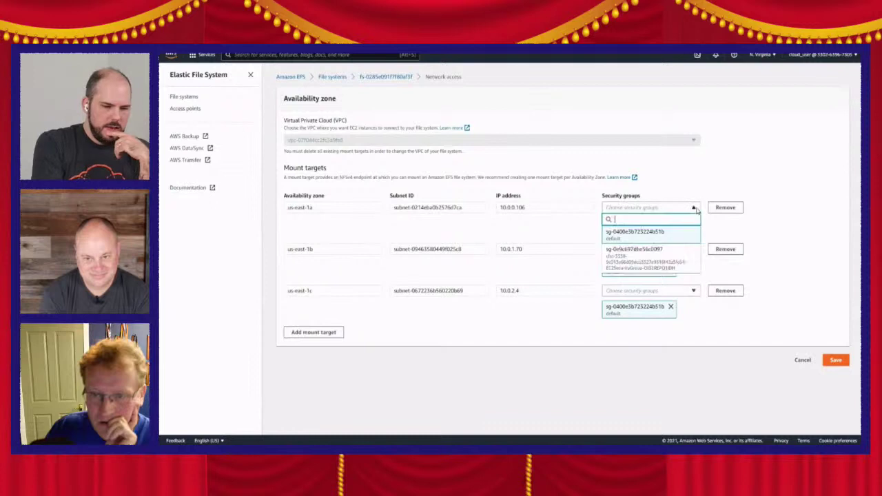
pyautogui.click(660, 258)
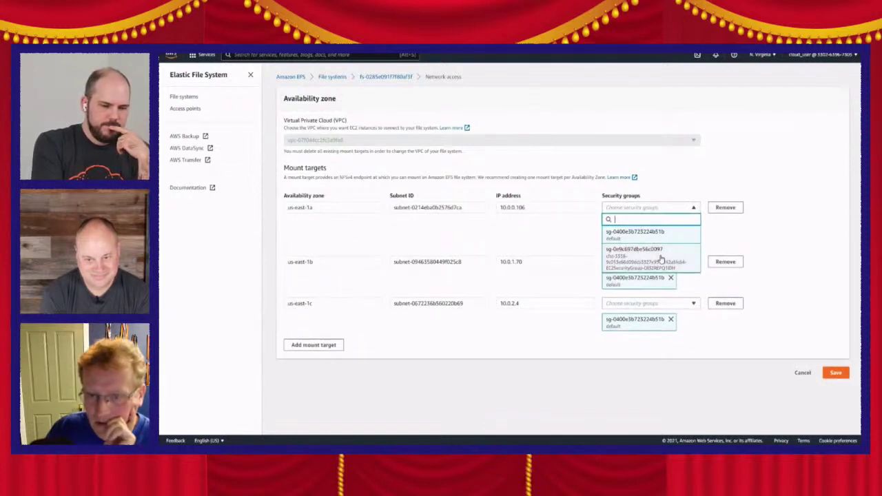
pyautogui.click(721, 233)
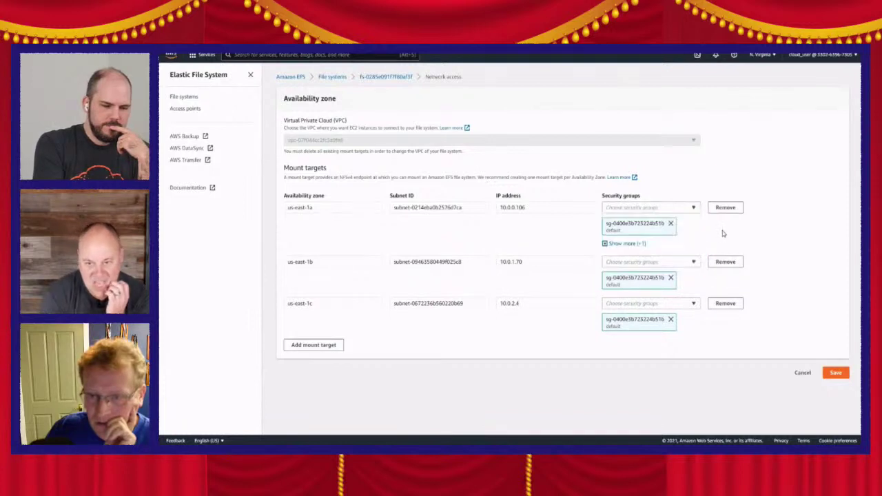
pyautogui.click(606, 244)
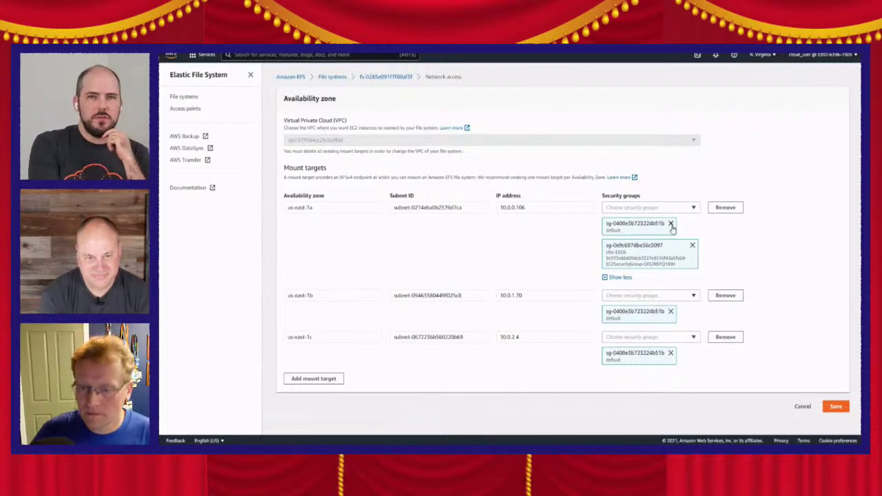
# Add security group sg-0e9c697dbe56c0097 to the us-east-1b and us-east-1c mount targets and save the network changes
pyautogui.click(687, 299)
pyautogui.click(634, 346)
pyautogui.click(703, 379)
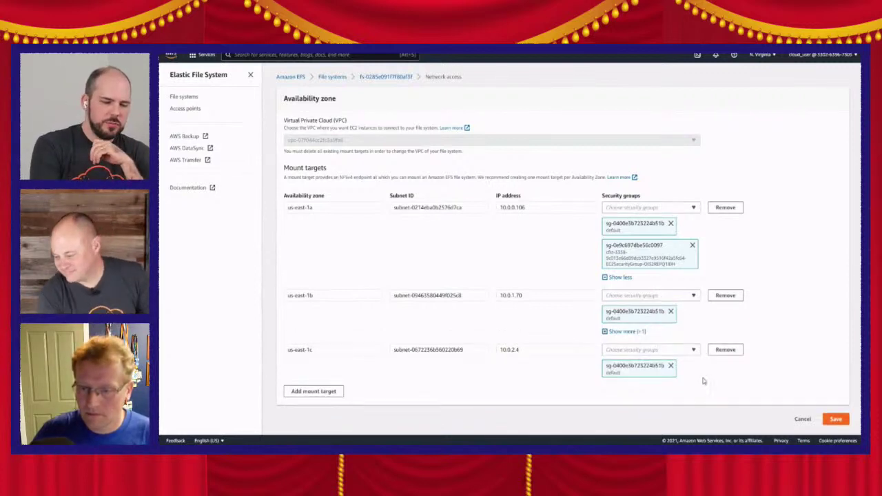
pyautogui.click(692, 351)
pyautogui.click(676, 373)
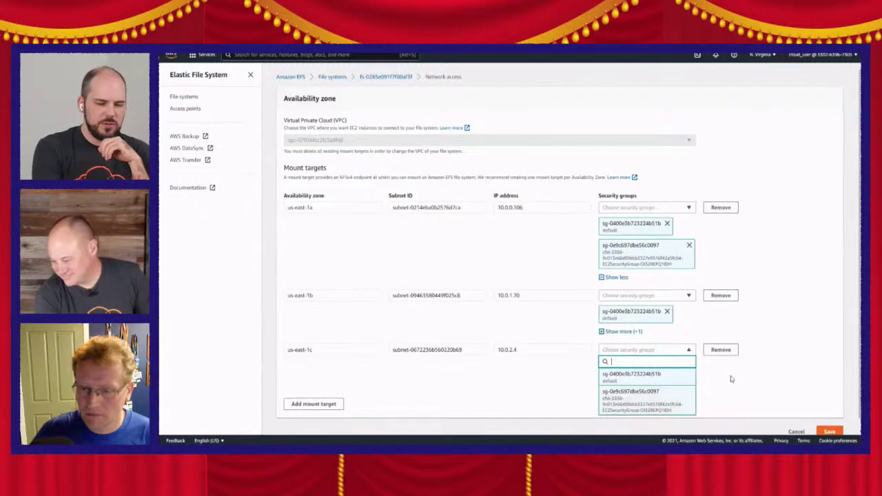
pyautogui.click(758, 376)
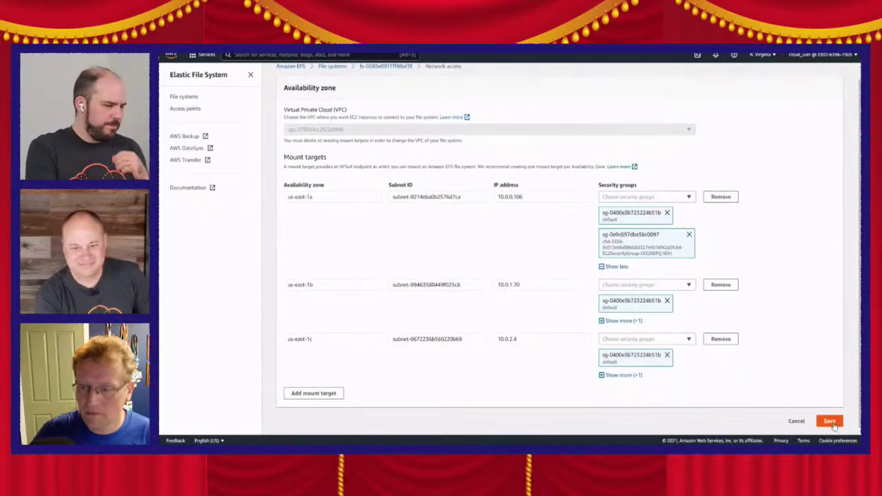
pyautogui.click(830, 421)
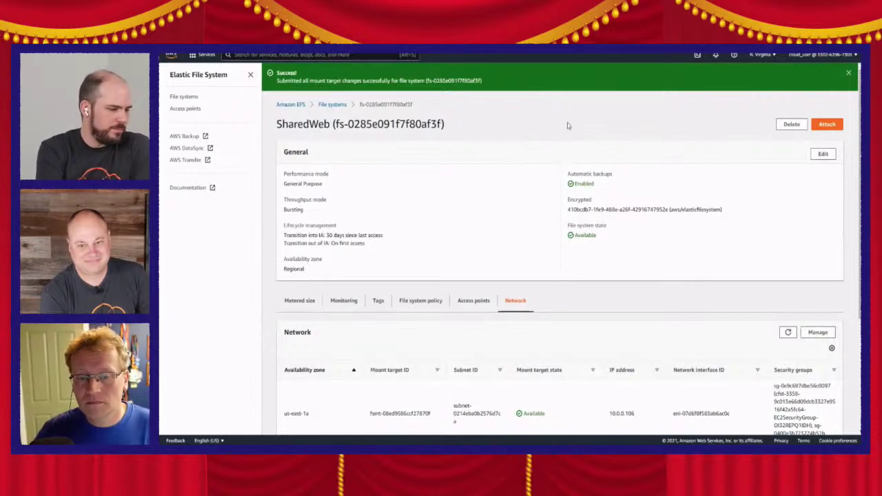
# Review the security groups and state of SharedWeb's mount targets in all three availability zones
pyautogui.scroll(-2, 549, 197)
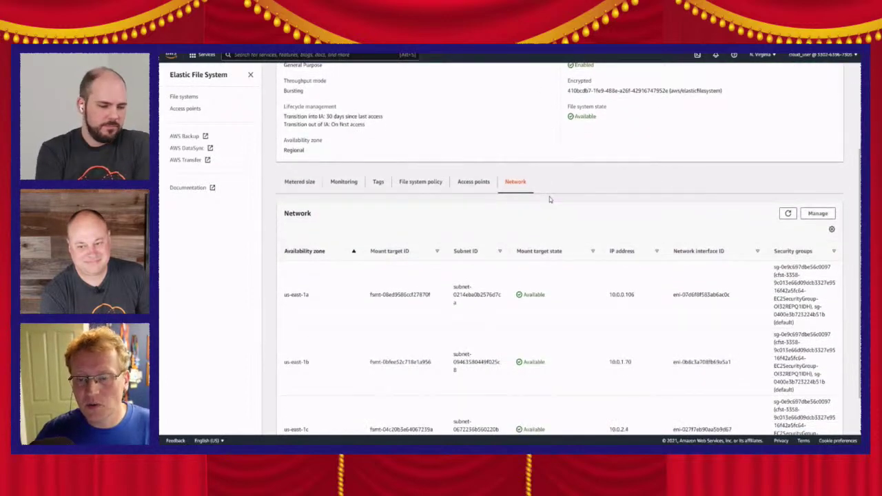
pyautogui.scroll(-1, 549, 196)
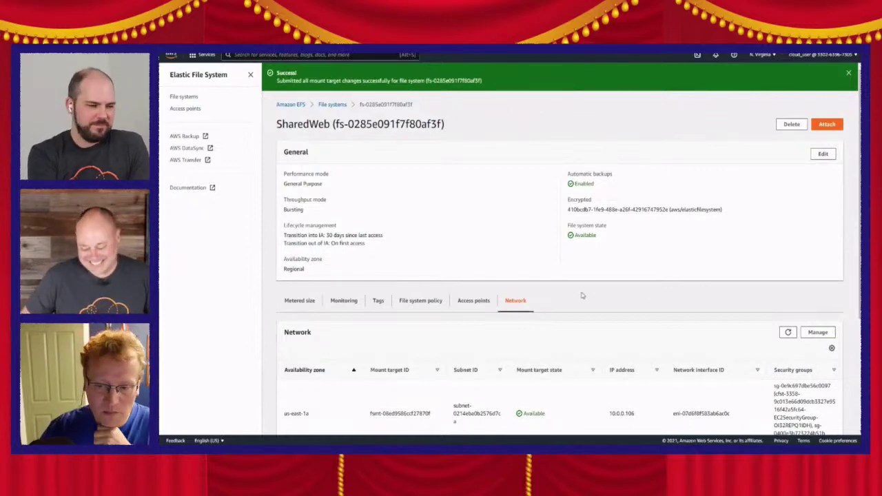
pyautogui.scroll(-5, 582, 296)
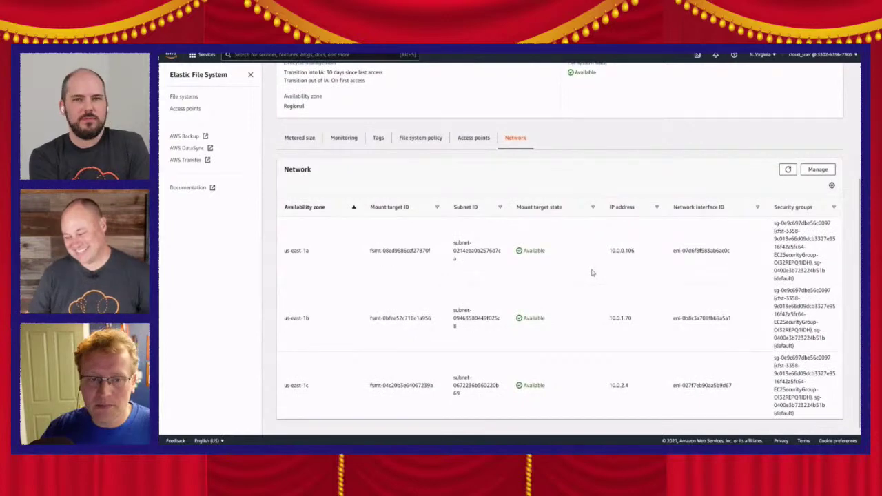
pyautogui.scroll(1, 582, 265)
pyautogui.scroll(4, 484, 175)
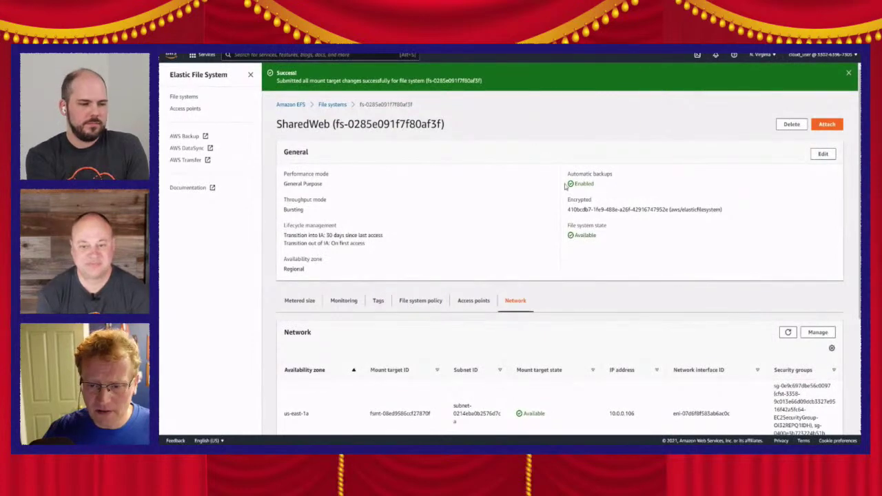
pyautogui.scroll(-3, 576, 319)
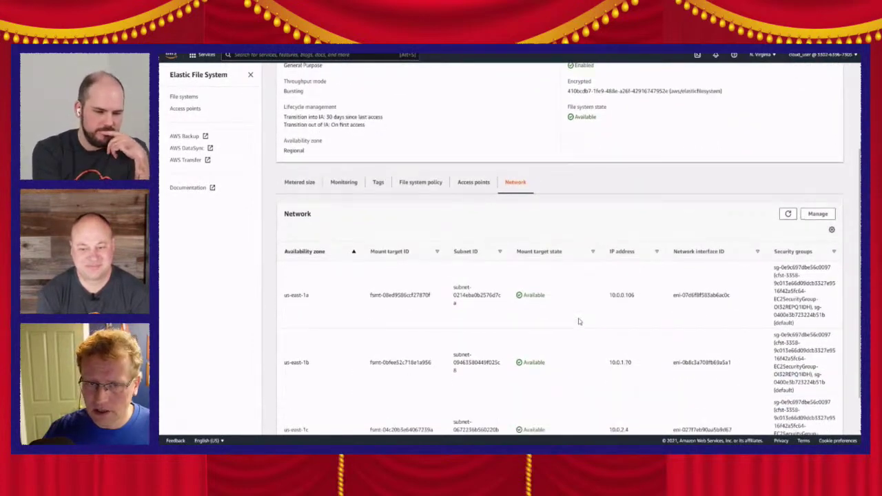
pyautogui.scroll(3, 579, 321)
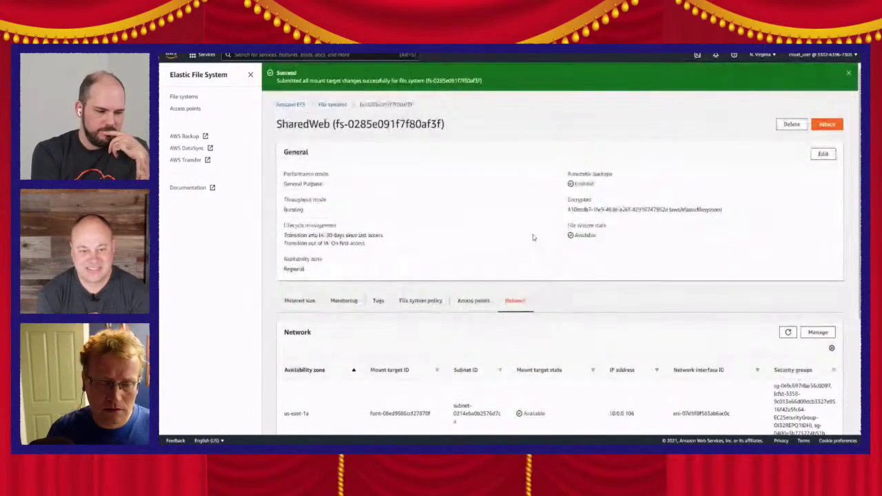
# Copy webserver-01's public IP from the lab's credentials and start an SSH connection to 3.91.33.37 in the terminal
pyautogui.hotkey('alt', 'Tab')
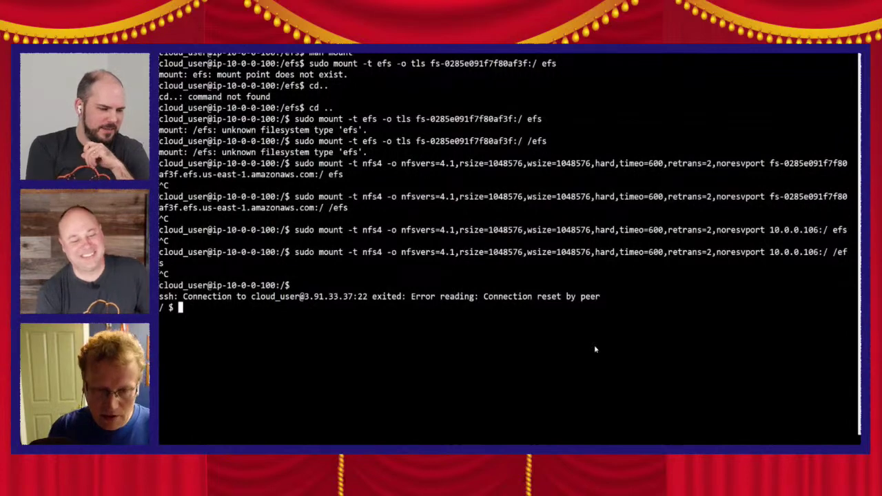
pyautogui.write('ssh')
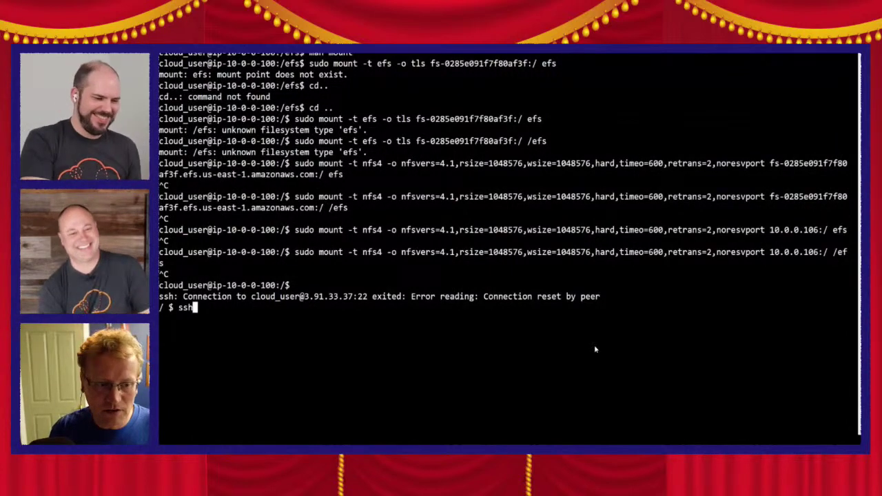
pyautogui.hotkey('alt', 'Tab')
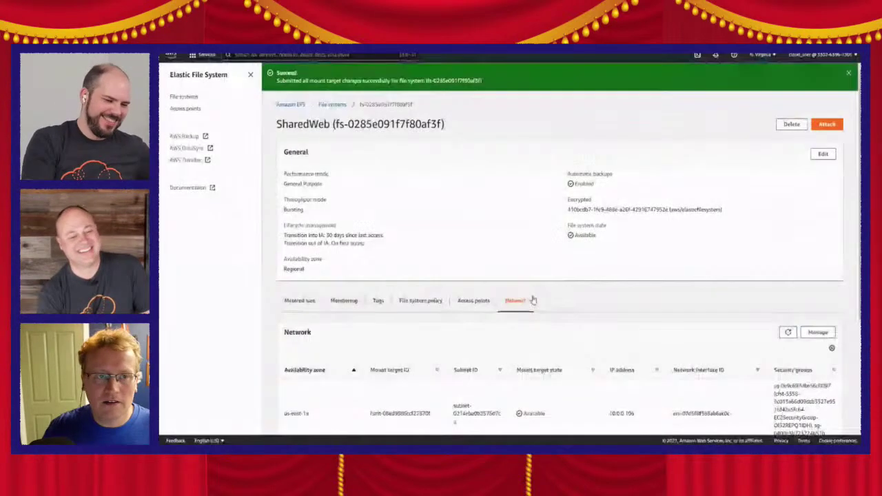
pyautogui.hotkey('alt', 'Tab')
pyautogui.hotkey('ctrl', 'shift', 'Tab')
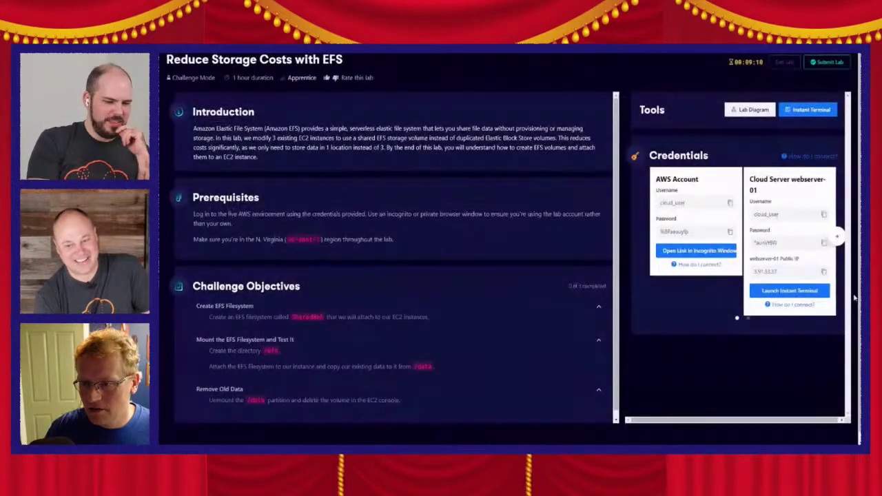
pyautogui.click(824, 272)
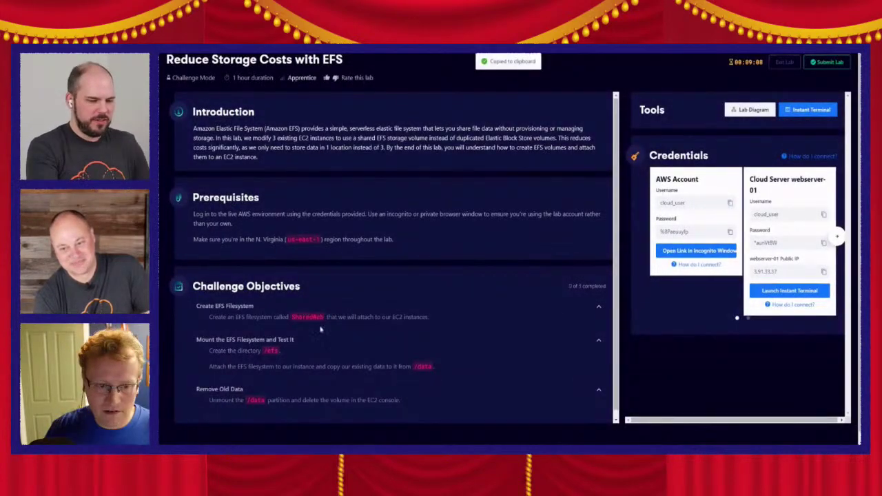
pyautogui.hotkey('alt', 'Tab')
pyautogui.click(305, 50)
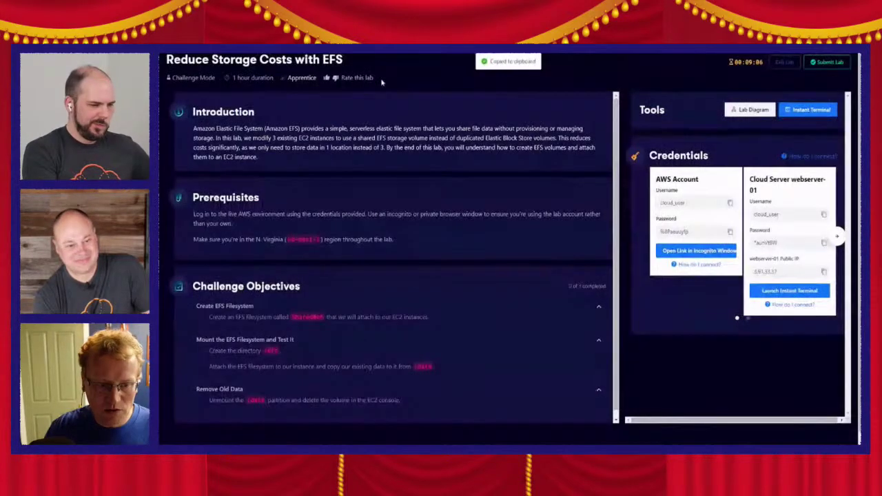
pyautogui.click(389, 50)
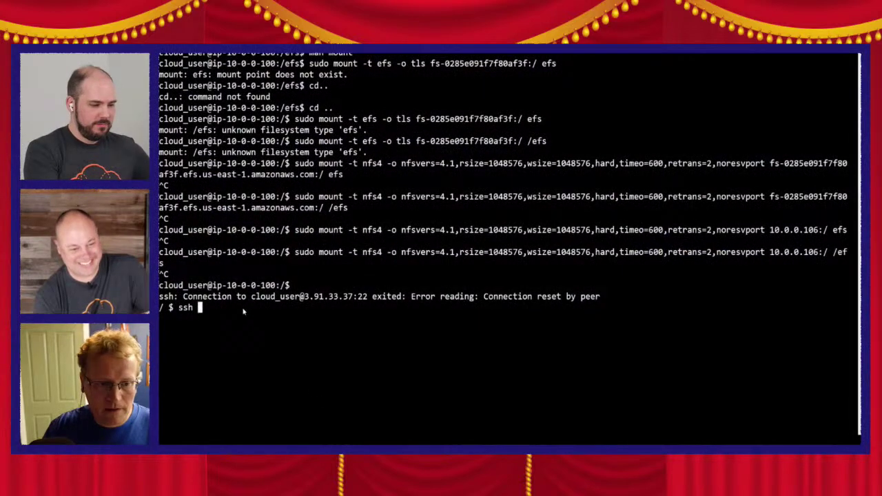
pyautogui.rightClick(245, 314)
pyautogui.click(269, 226)
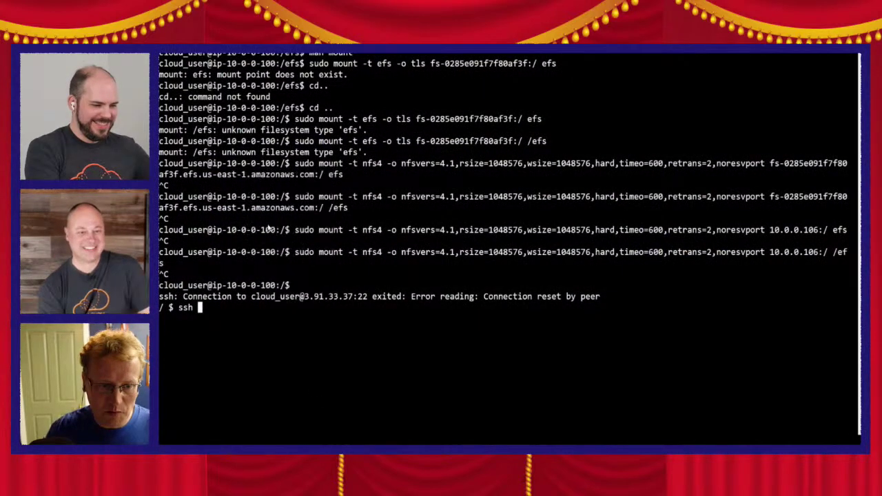
pyautogui.press('Return')
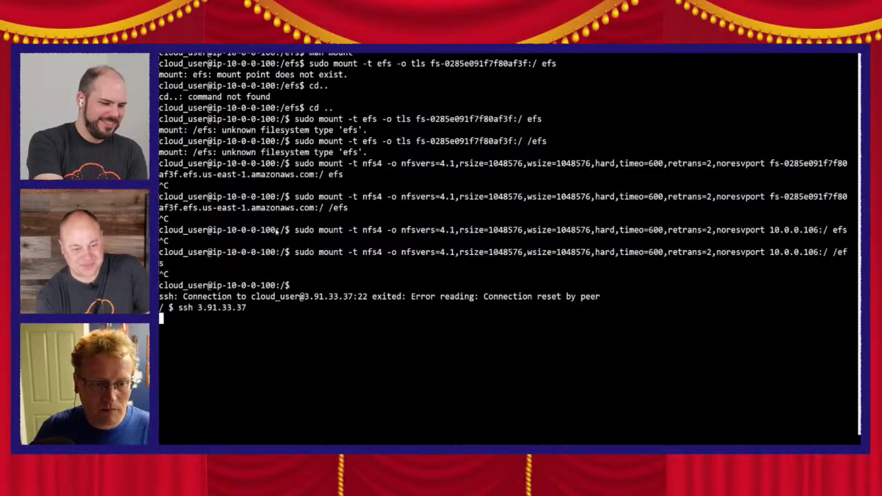
# Copy webserver-01's password from the lab credentials and enter it at the SSH password prompt to log in
pyautogui.click(506, 50)
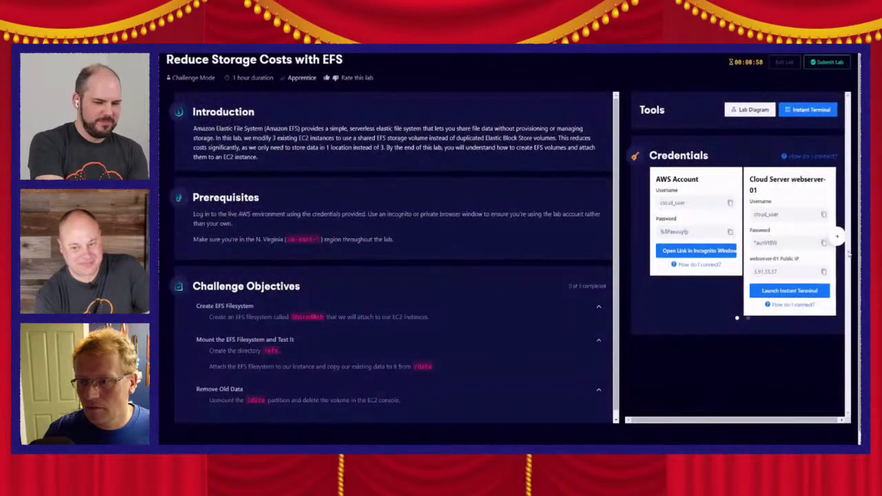
pyautogui.click(824, 243)
pyautogui.click(374, 50)
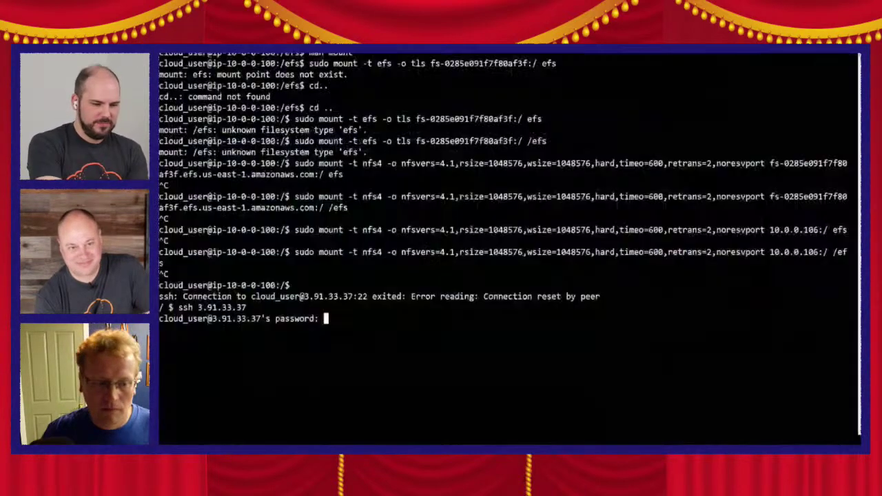
pyautogui.rightClick(348, 322)
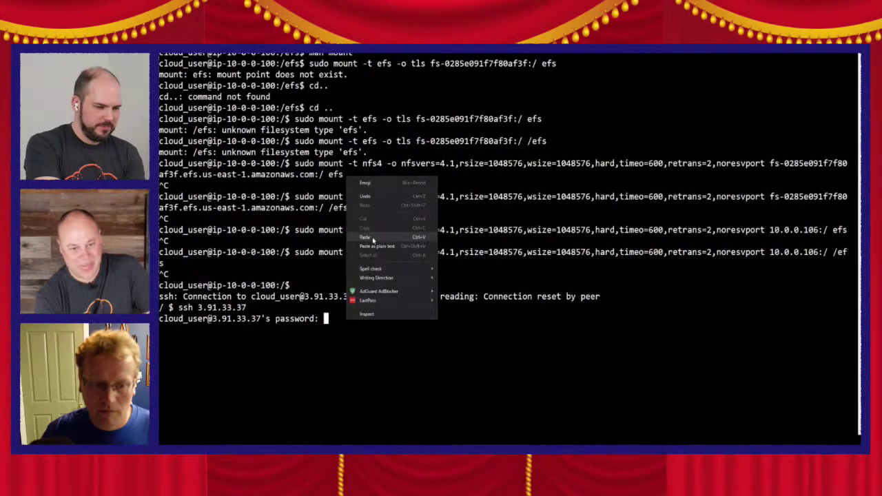
pyautogui.click(372, 239)
pyautogui.press('Return')
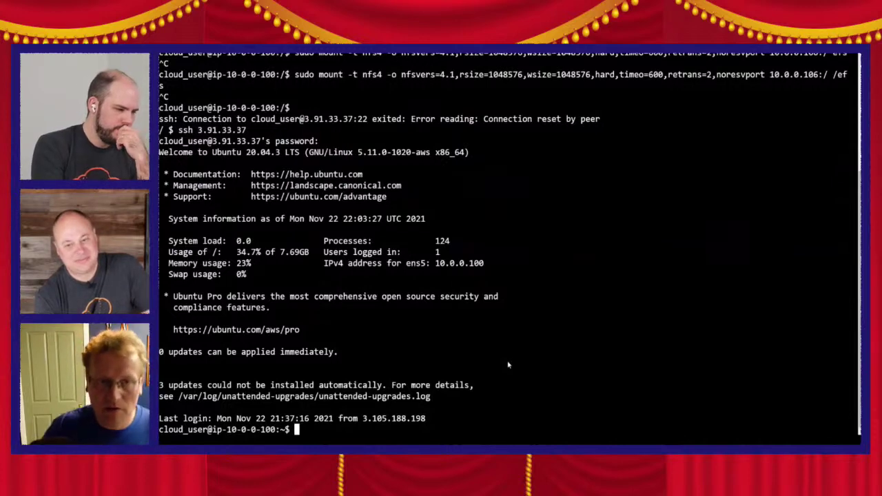
# Copy SharedWeb's NFS client command for mounting via IP in us-east-1a and run it in the webserver-01 terminal
pyautogui.hotkey('alt', 'Tab')
pyautogui.click(830, 126)
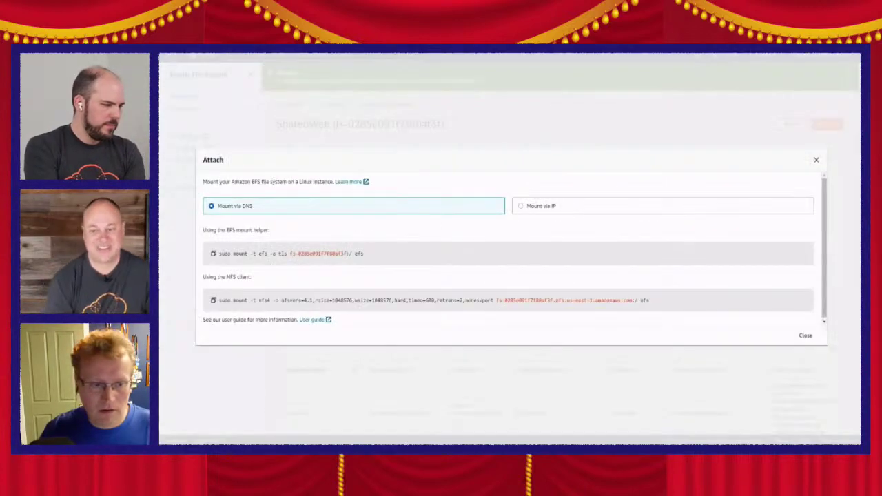
pyautogui.click(521, 209)
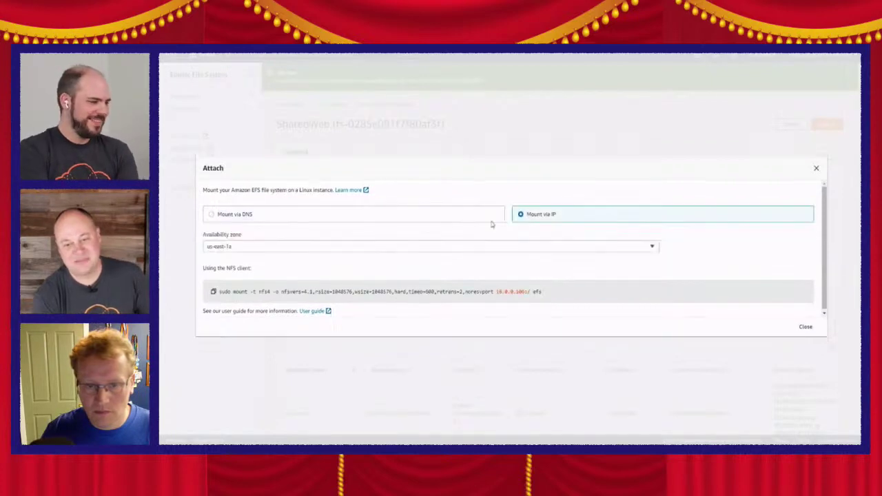
pyautogui.click(214, 292)
pyautogui.hotkey('alt', 'Tab')
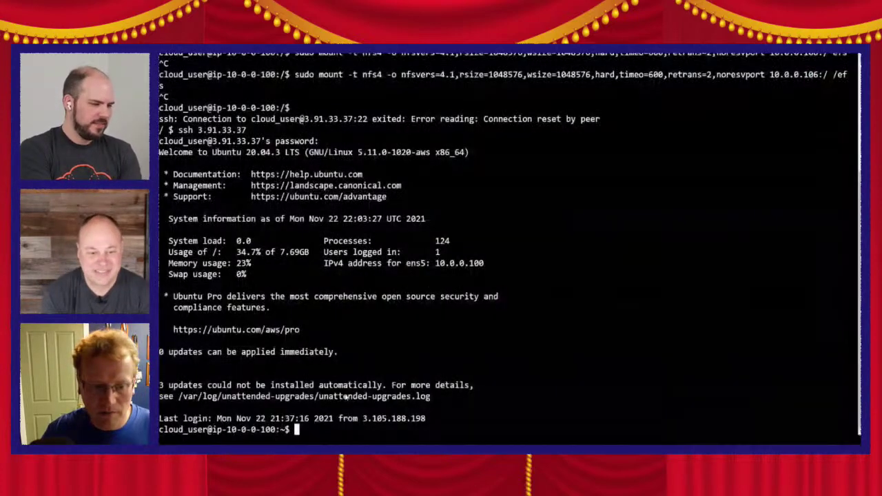
pyautogui.rightClick(327, 432)
pyautogui.click(344, 353)
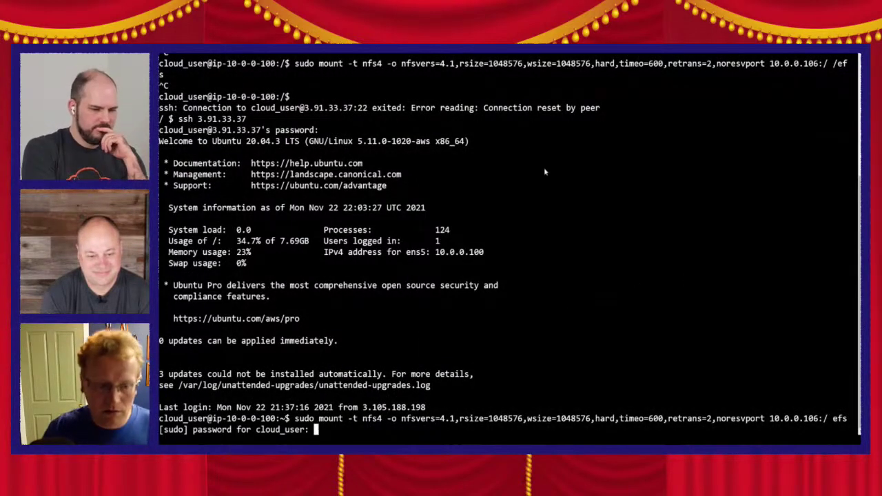
# Copy the server password from the lab credentials and enter it at the sudo prompt for the mount command
pyautogui.hotkey('ctrl', 'Tab')
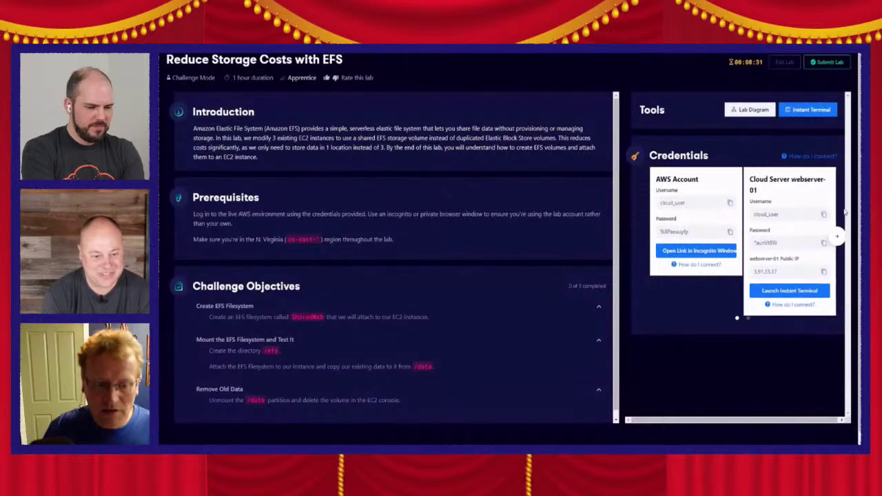
pyautogui.hotkey('ctrl', 'shift', 'Tab')
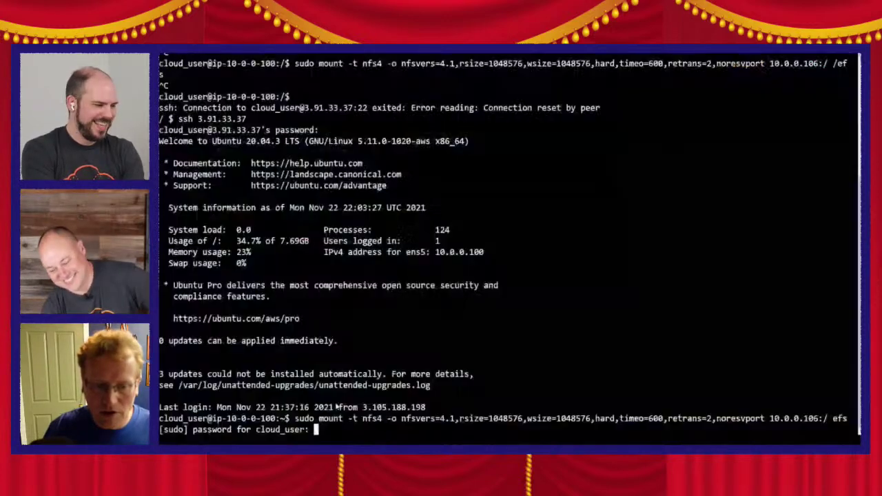
pyautogui.rightClick(327, 432)
pyautogui.click(358, 350)
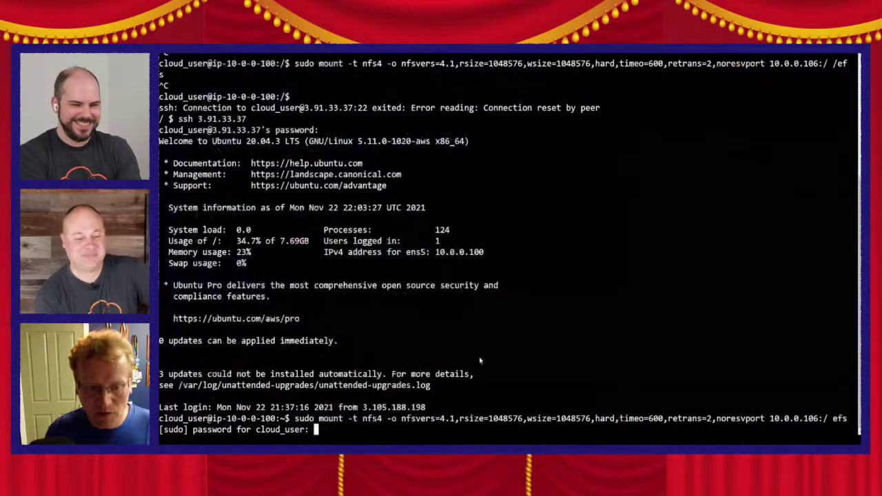
pyautogui.press('Return')
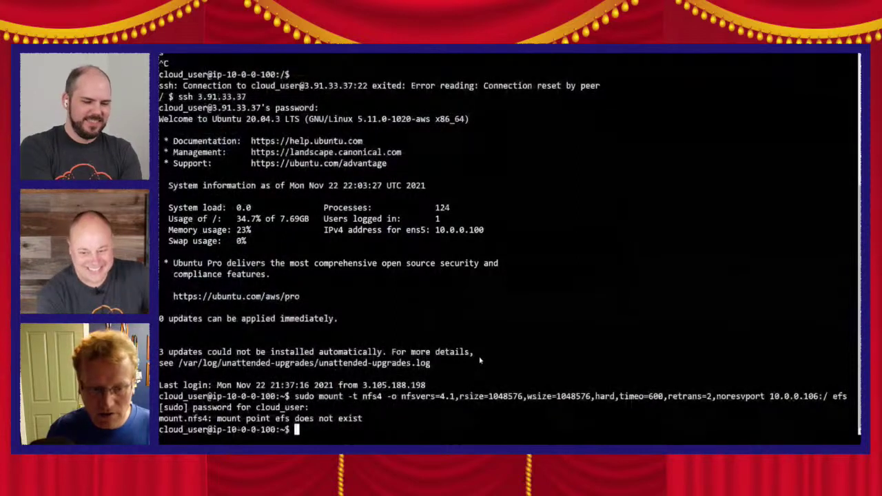
# Try the NFS mount of 10.0.0.106:/ again with the mount point changed to /efs, and interrupt the command
pyautogui.press('Up')
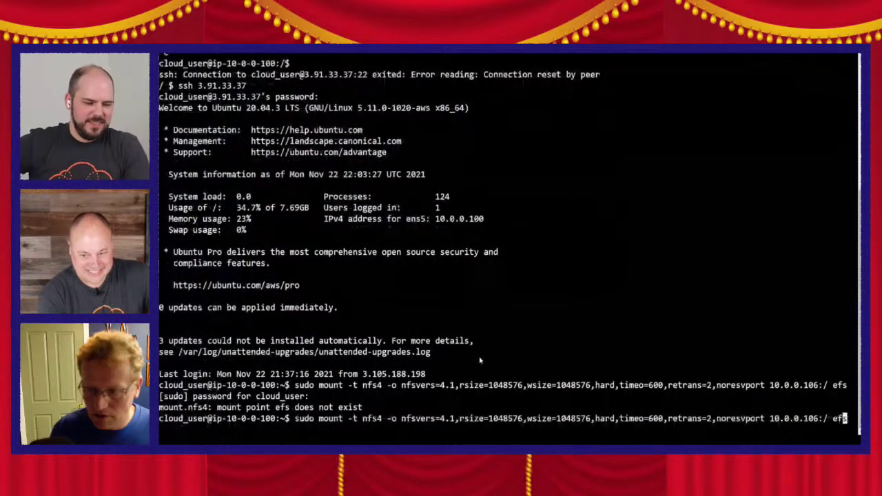
pyautogui.press('Left')
pyautogui.press('Left')
pyautogui.press('Left')
pyautogui.write('/')
pyautogui.press('Return')
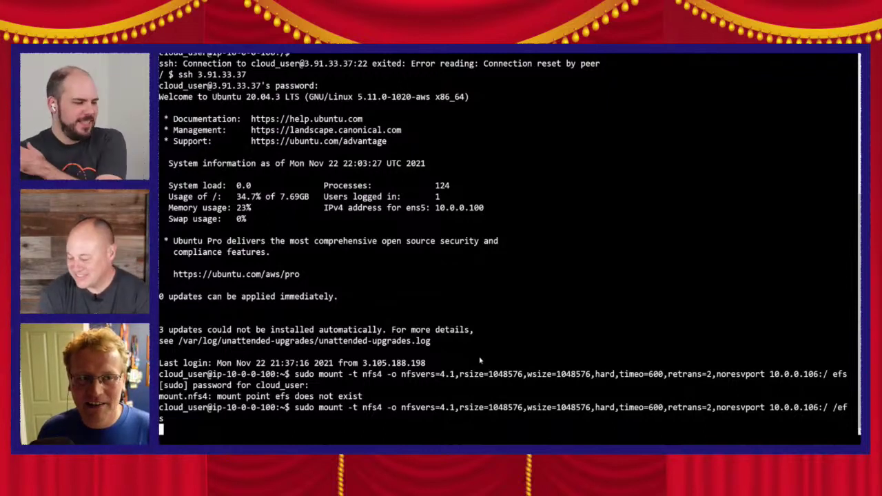
pyautogui.hotkey('ctrl', 'c')
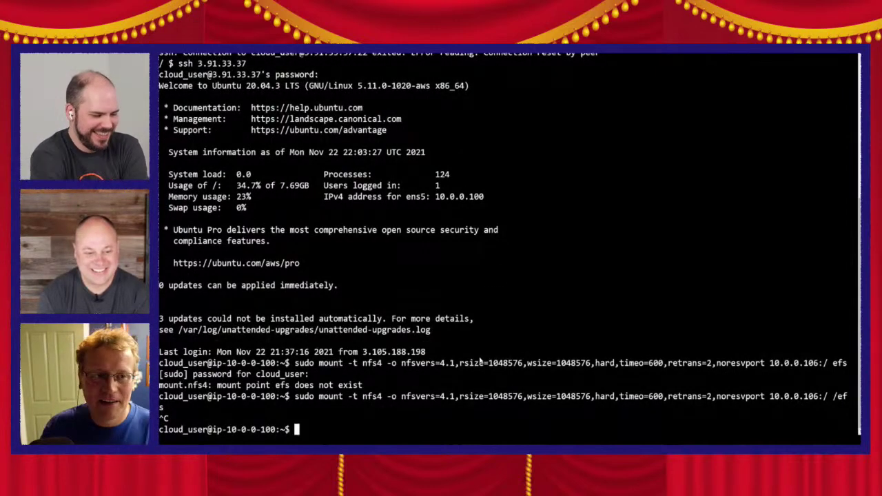
# Return to the Reduce Storage Costs with EFS lab page, submit the lab for grading and confirm the submission
pyautogui.hotkey('alt', 'Tab')
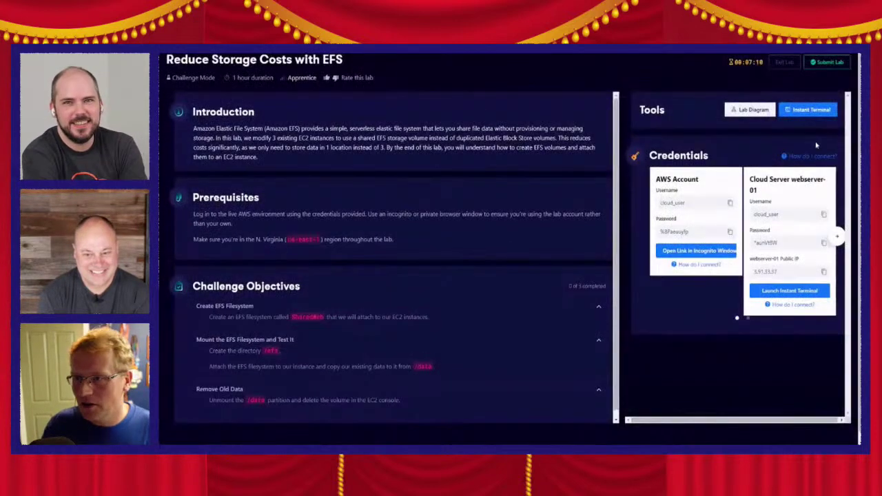
pyautogui.click(831, 63)
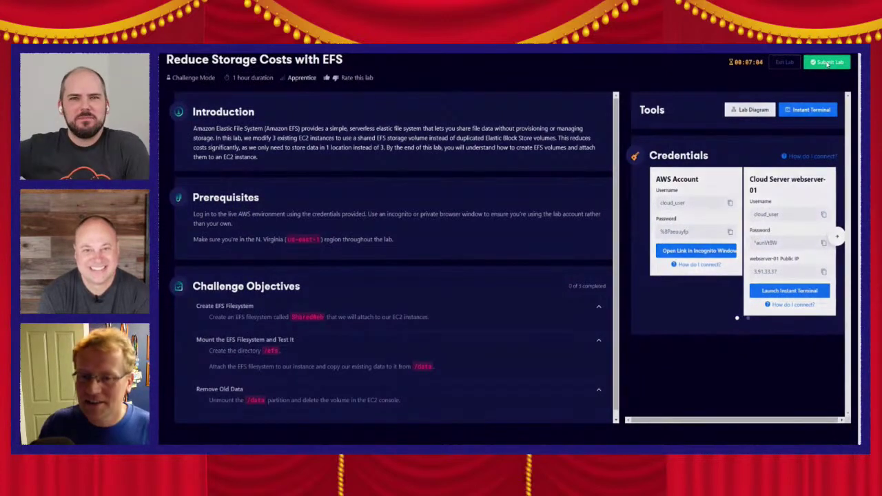
pyautogui.click(568, 262)
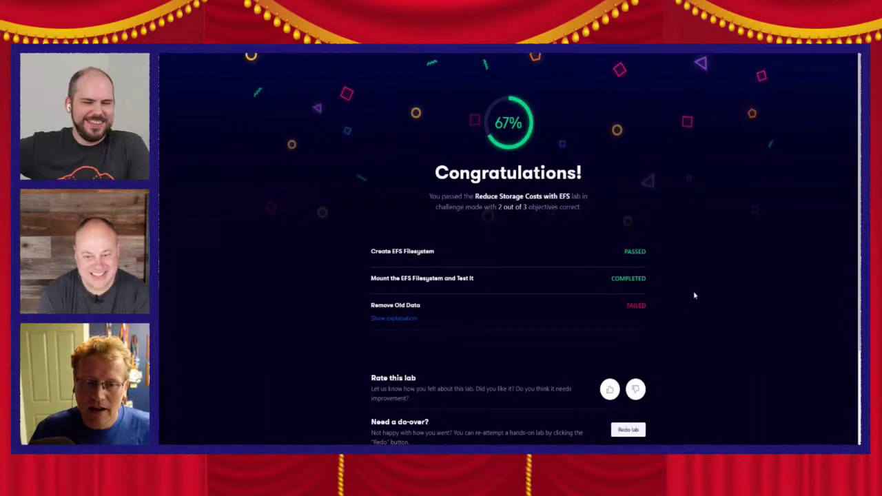
# Review the graded lab results, checking the outcome of each of the three objectives
pyautogui.scroll(-1, 694, 295)
pyautogui.scroll(-1, 694, 295)
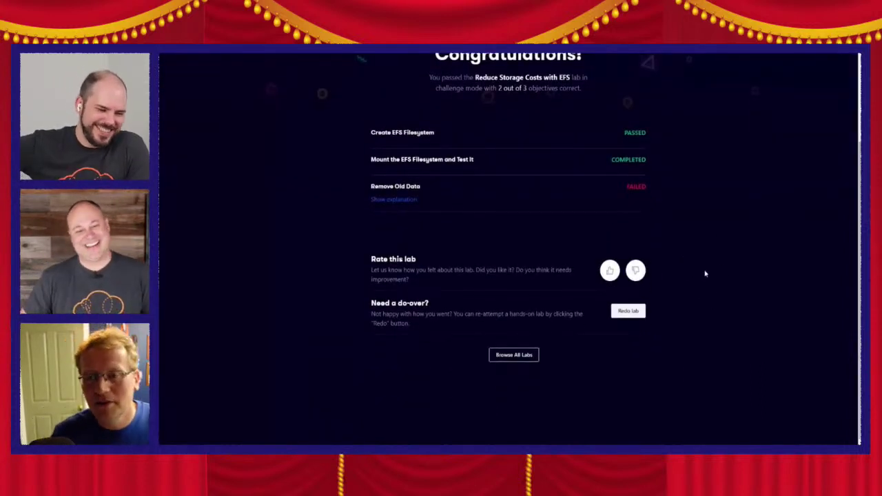
pyautogui.scroll(1, 704, 276)
pyautogui.scroll(-1, 704, 280)
pyautogui.scroll(1, 704, 281)
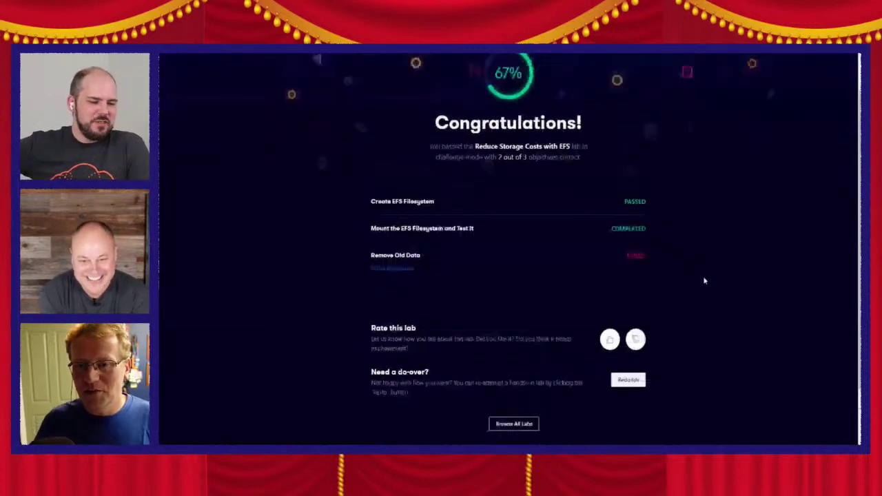
pyautogui.scroll(1, 704, 280)
pyautogui.scroll(-1, 702, 300)
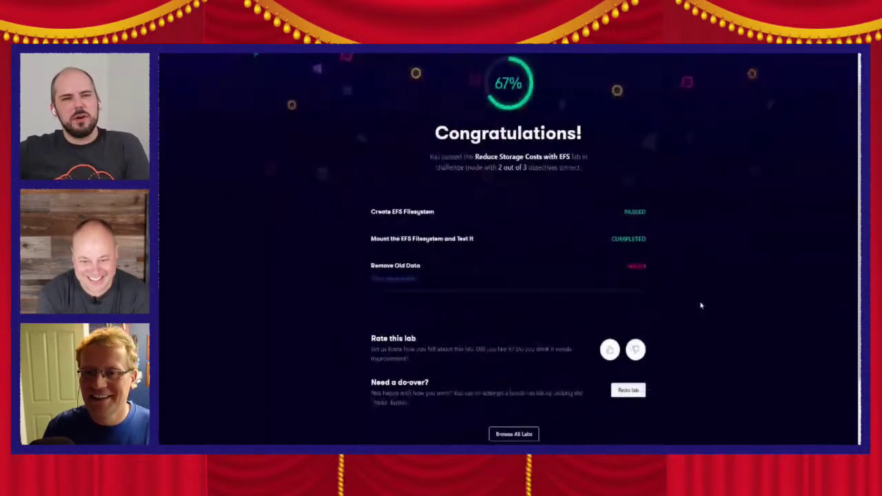